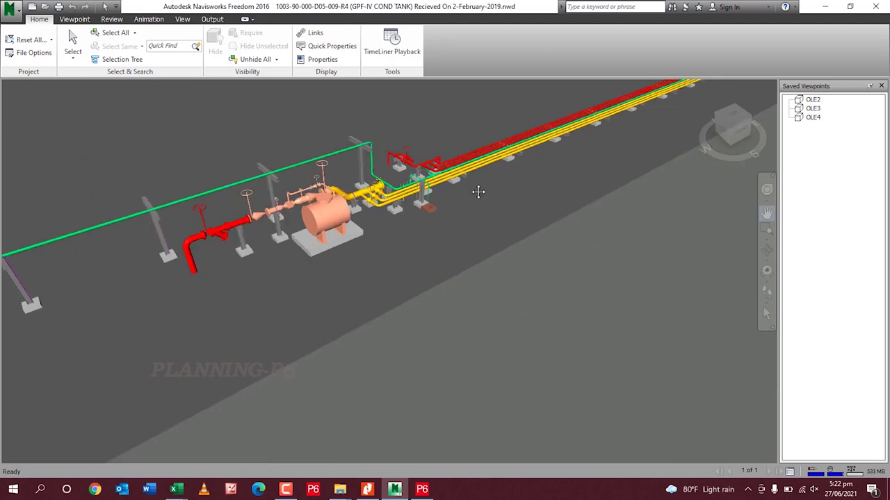
Inspect the 3D plant model along the pipe run from the small horizontal vessel to the large storage tanks
drag(476, 193, 415, 272)
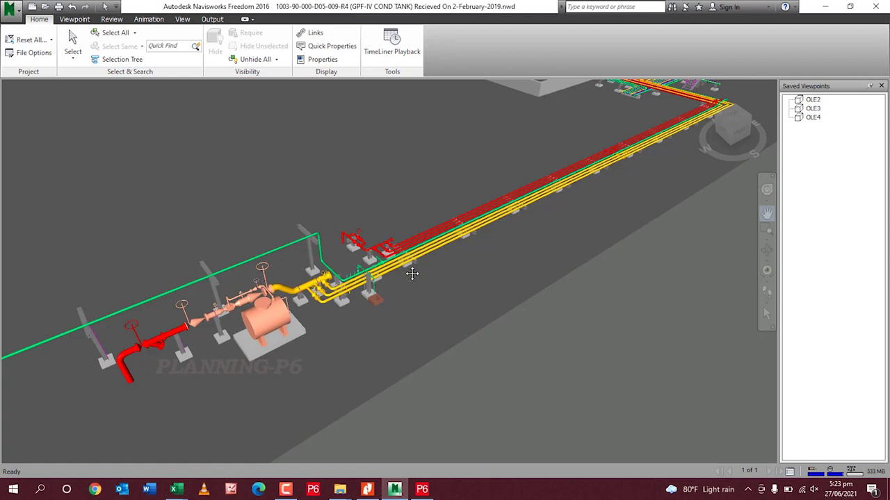
scroll(569, 286, up, 3)
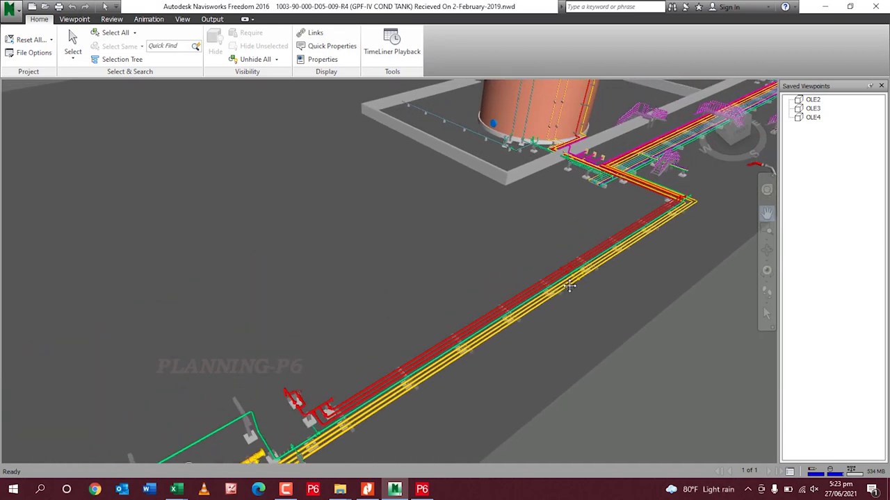
drag(569, 286, 540, 333)
drag(538, 250, 527, 305)
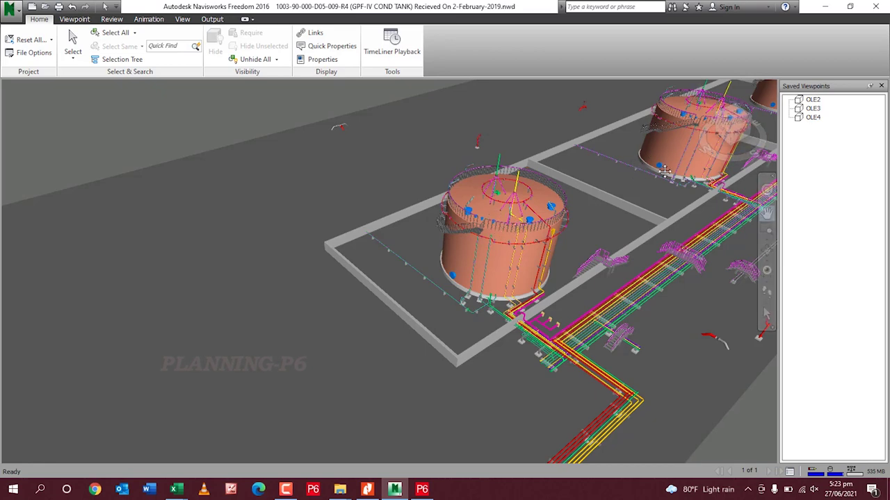
drag(660, 172, 428, 287)
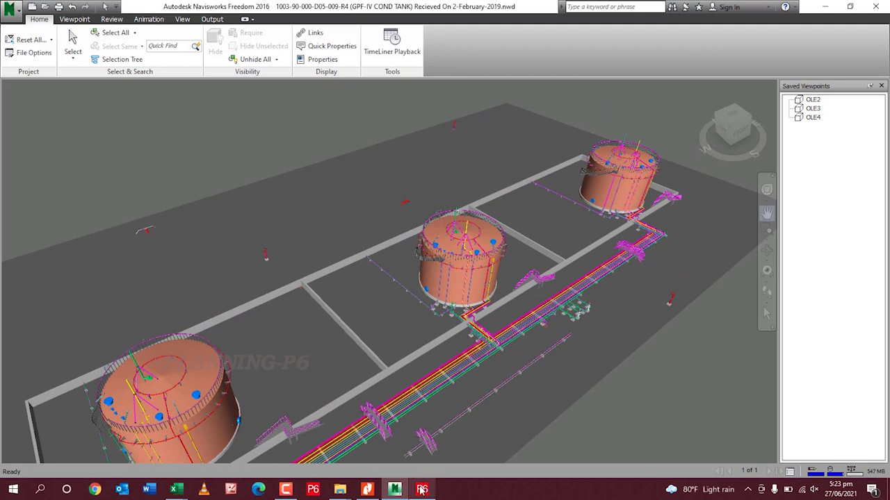
Switch to Primavera P6 and select the summary row of the condensate storage facility construction schedule
mouse_move(422, 490)
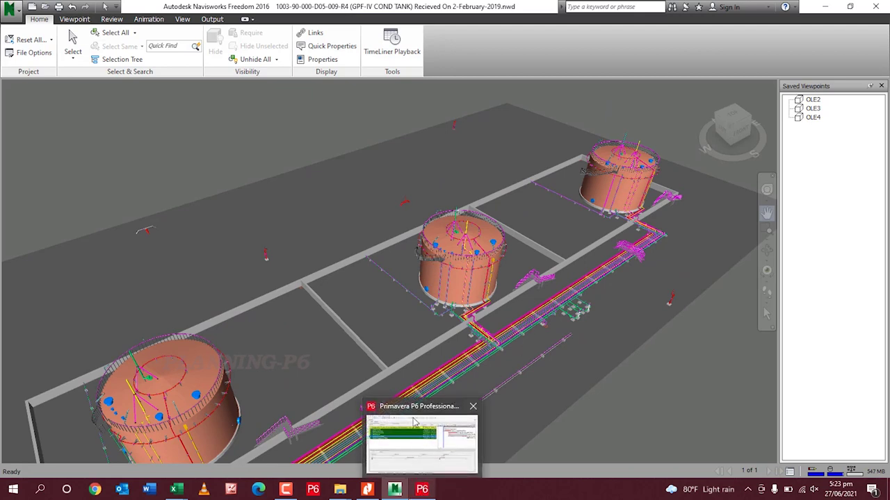
click(422, 490)
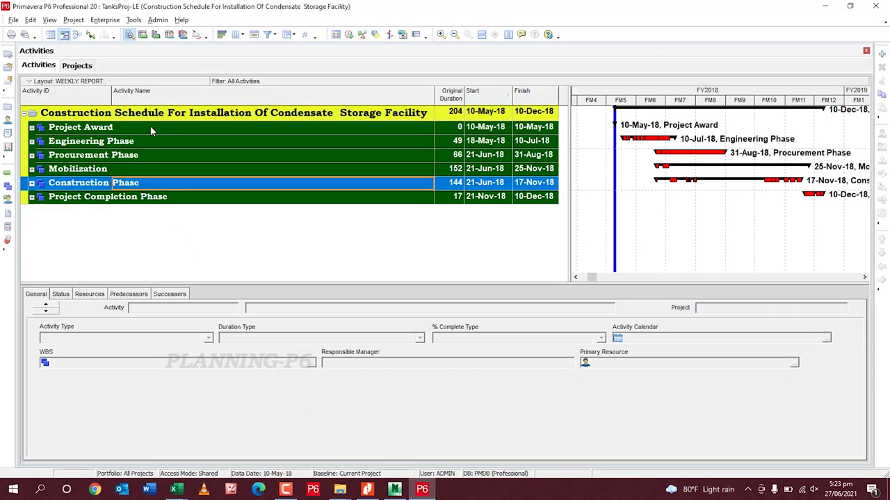
click(157, 117)
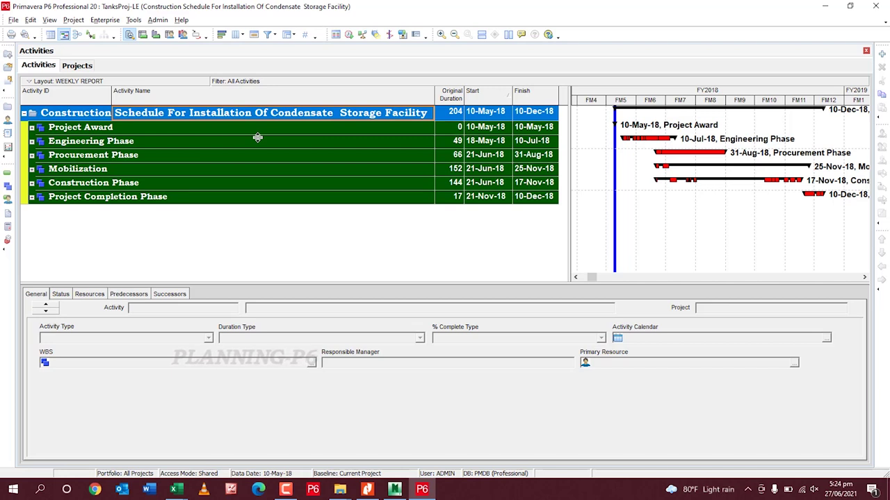
Review the schedule's main phases one by one, from Project Award through Construction to Project Completion Phase
click(163, 128)
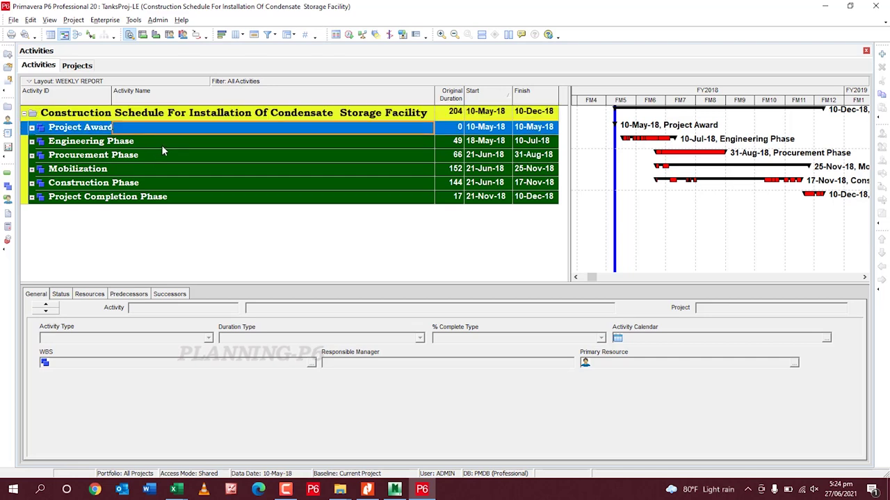
click(161, 145)
click(160, 156)
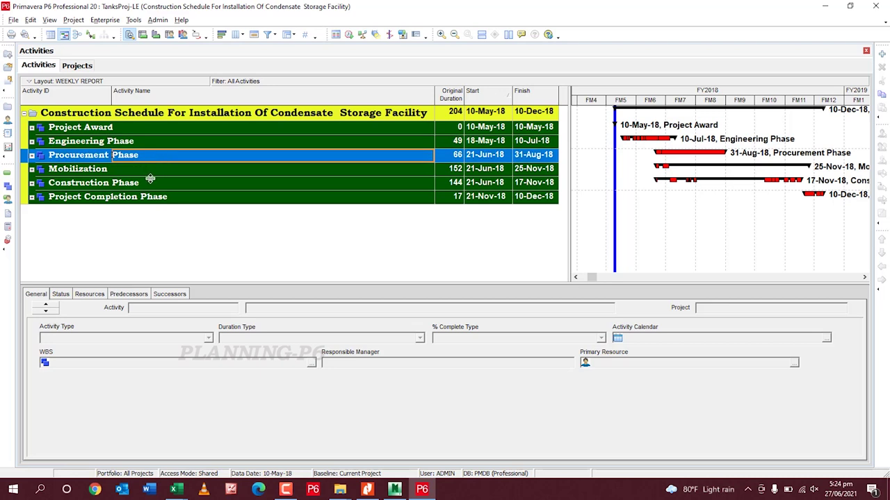
click(149, 183)
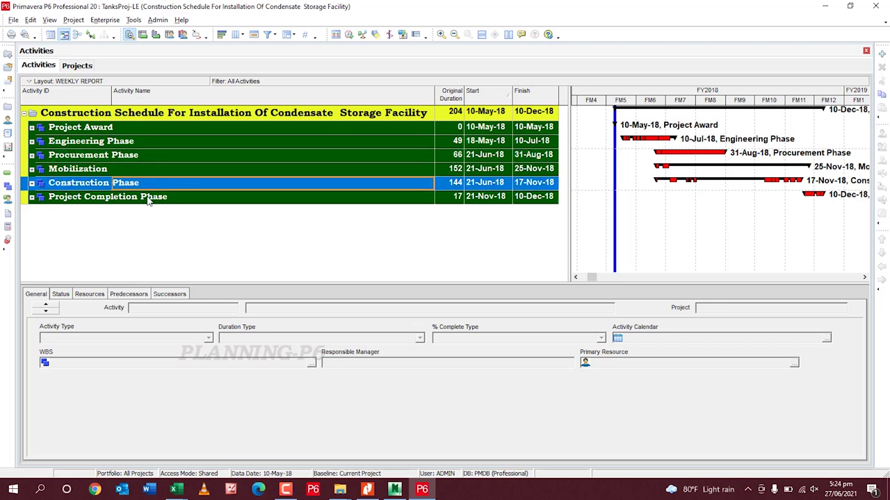
click(148, 199)
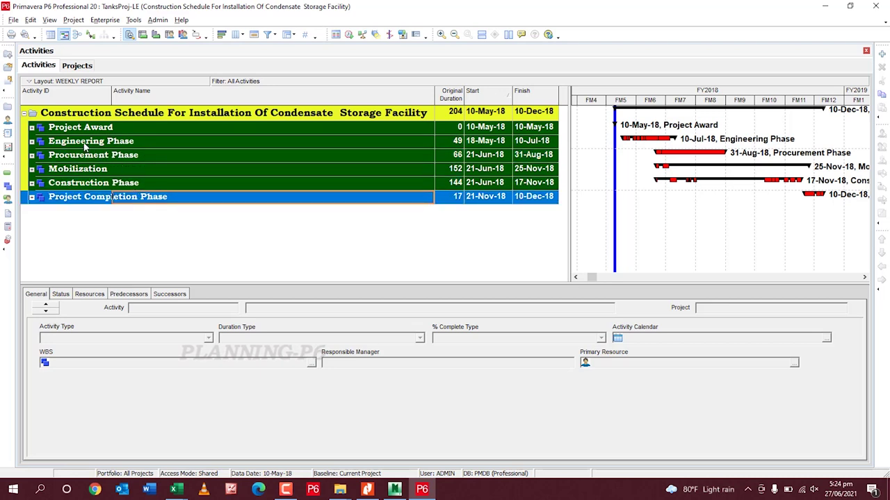
click(118, 132)
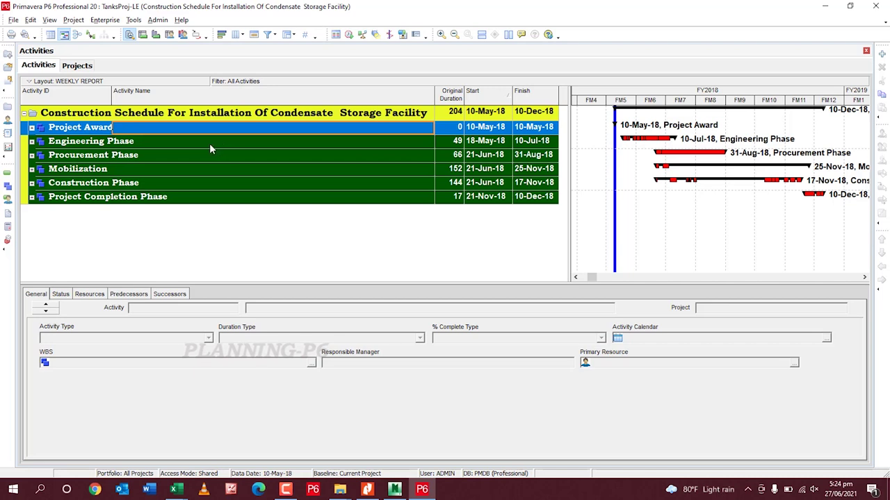
click(209, 143)
click(193, 157)
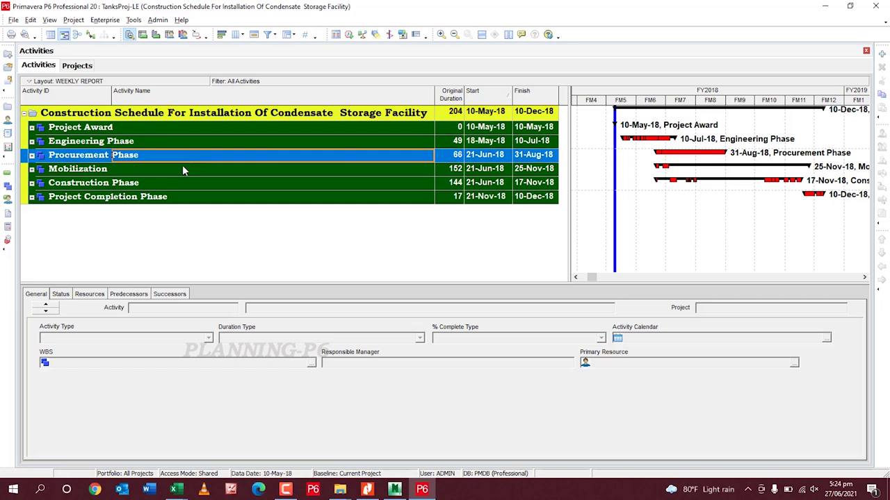
click(182, 171)
click(169, 187)
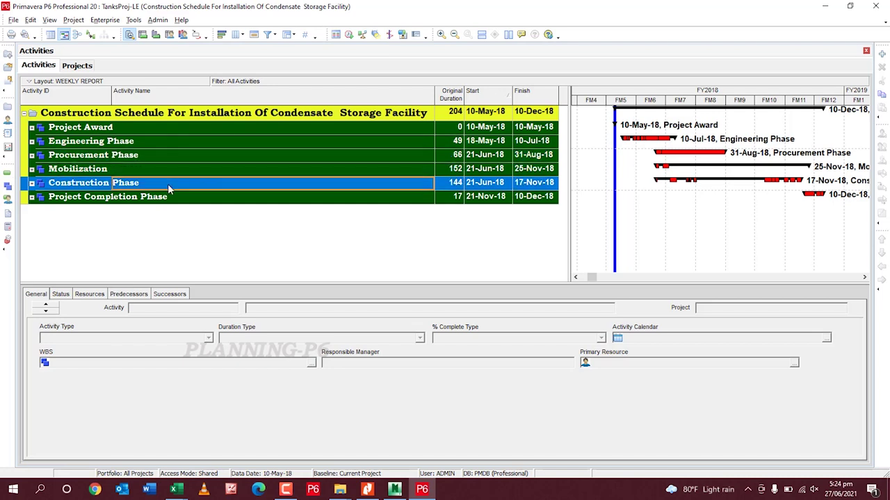
click(168, 200)
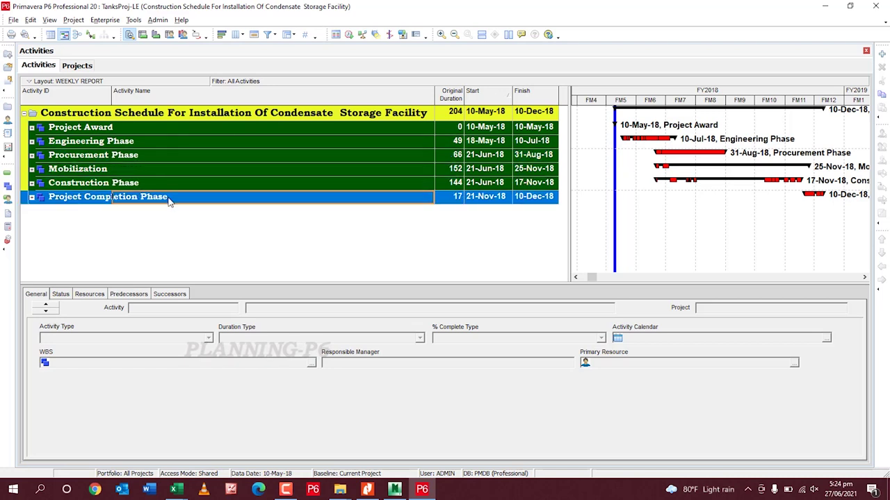
Expand the Project Award phase to view its Award of Contract activity, and expand the Engineering Phase
click(31, 127)
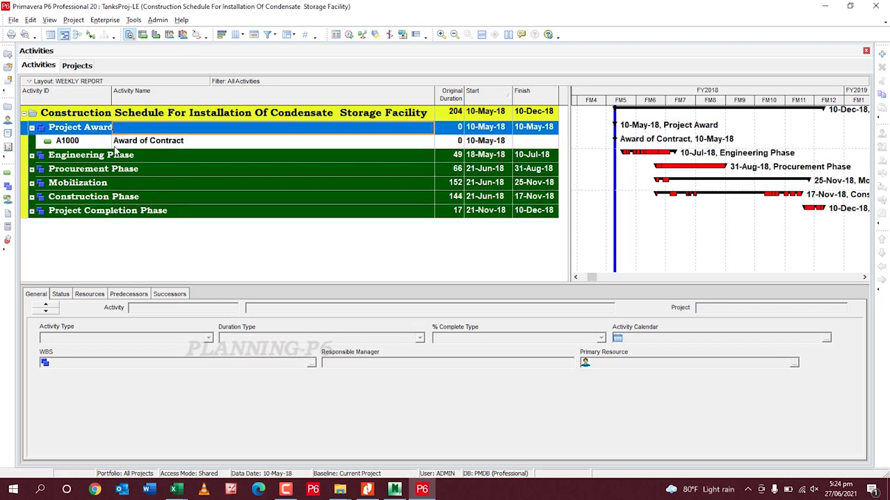
click(186, 147)
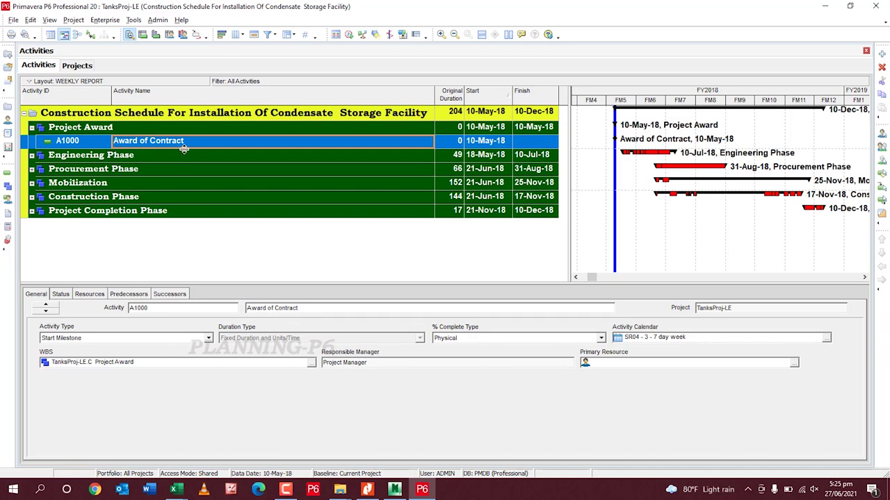
click(111, 159)
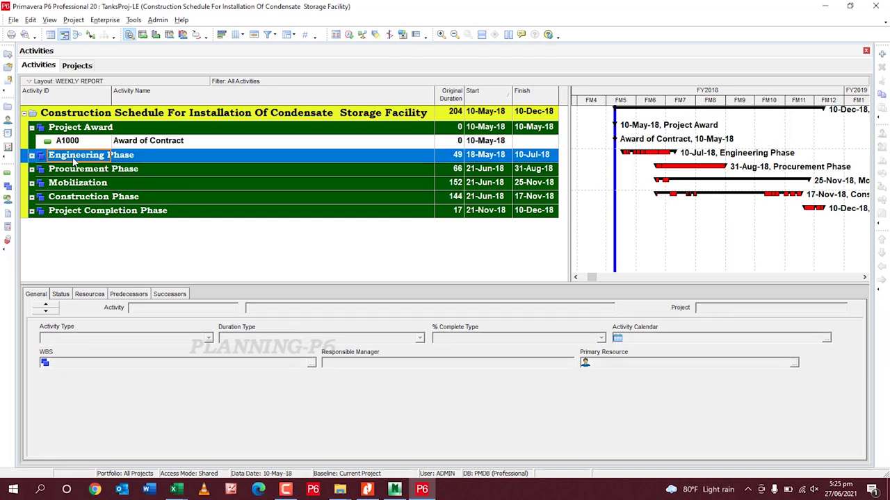
click(32, 155)
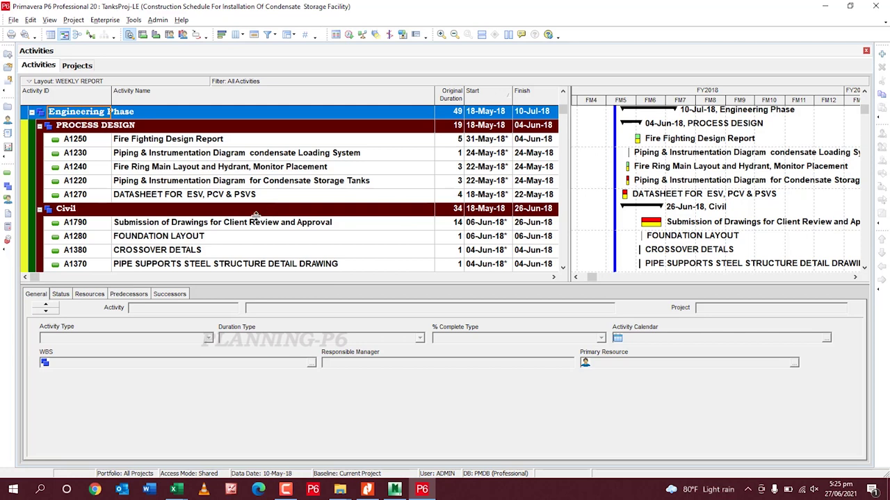
Examine the Civil engineering activities one by one, from Foundation Layout to Foam Skid Foundation Detail Drawing
scroll(252, 223, down, 1)
scroll(252, 224, down, 1)
scroll(253, 221, down, 1)
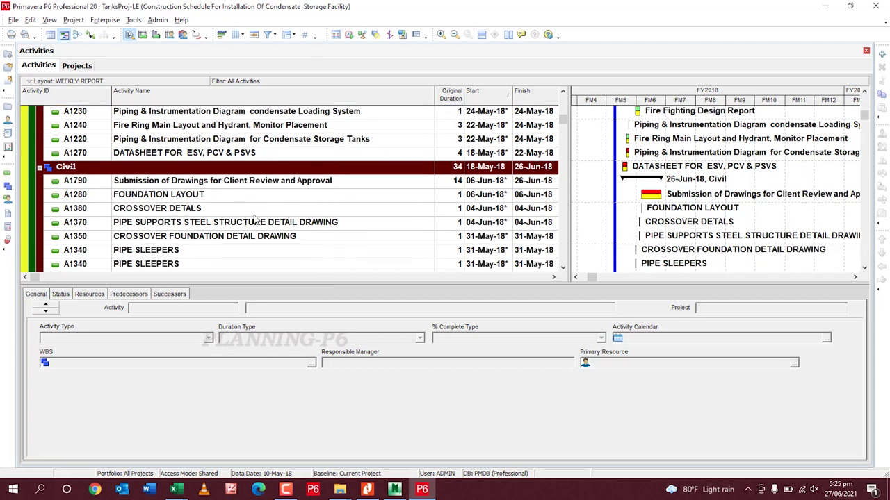
scroll(256, 218, down, 1)
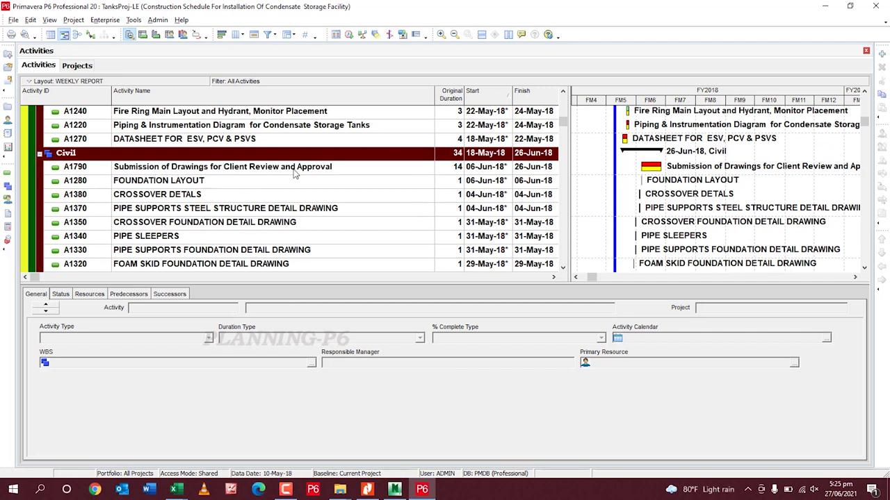
click(218, 183)
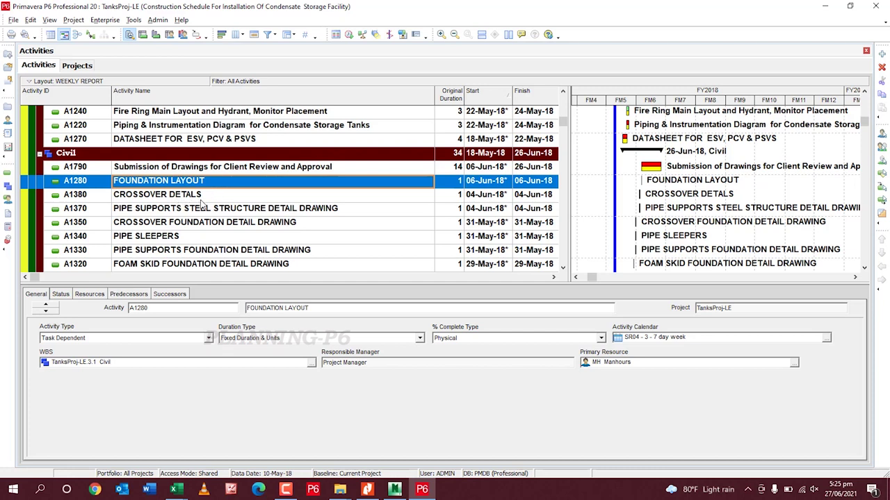
click(214, 199)
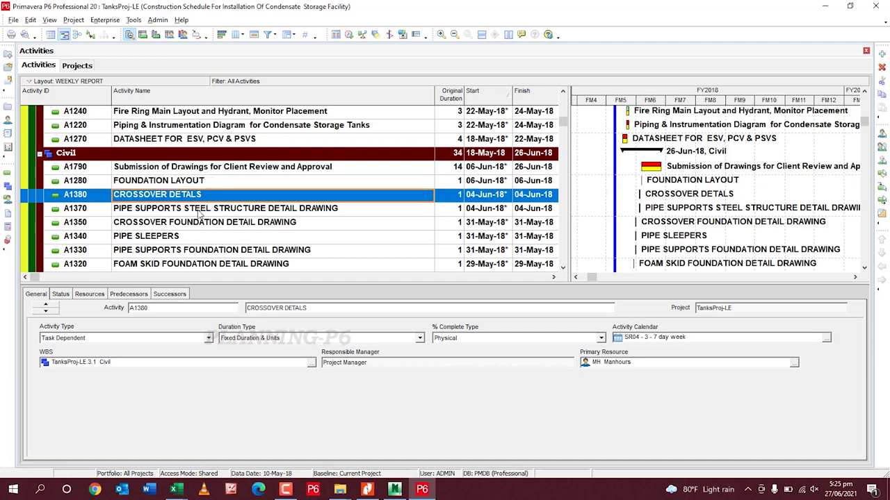
click(199, 211)
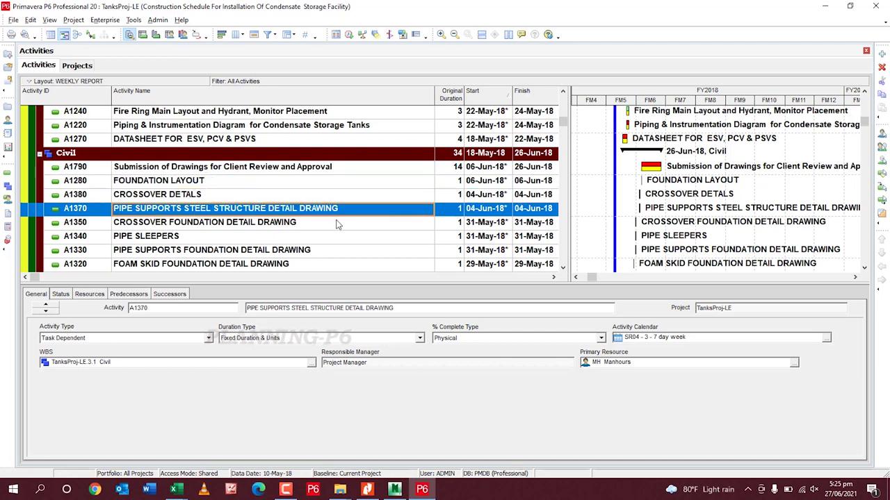
click(183, 224)
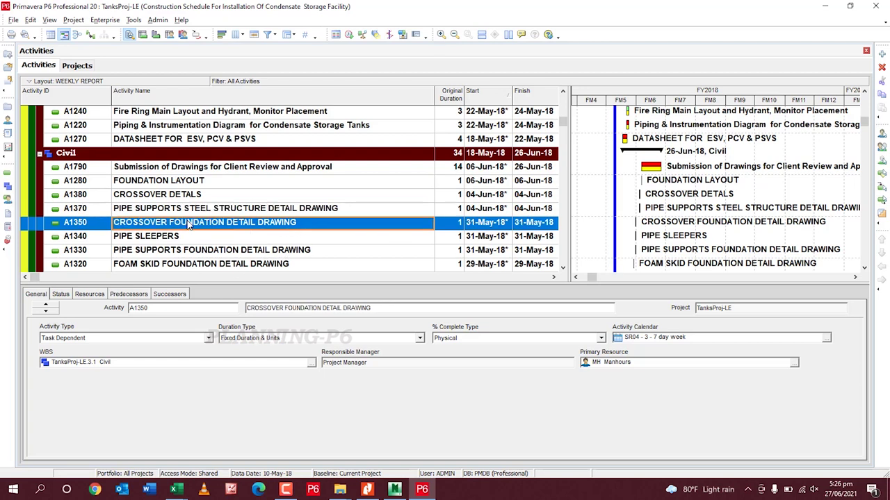
click(172, 238)
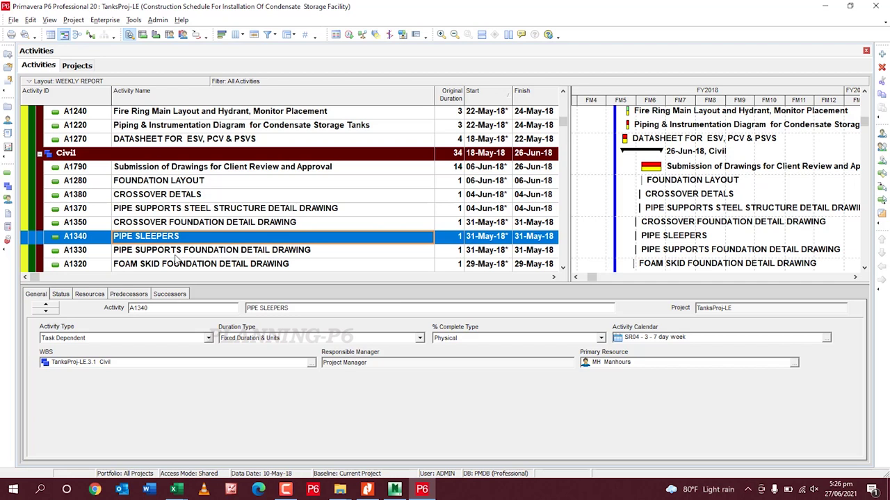
click(175, 254)
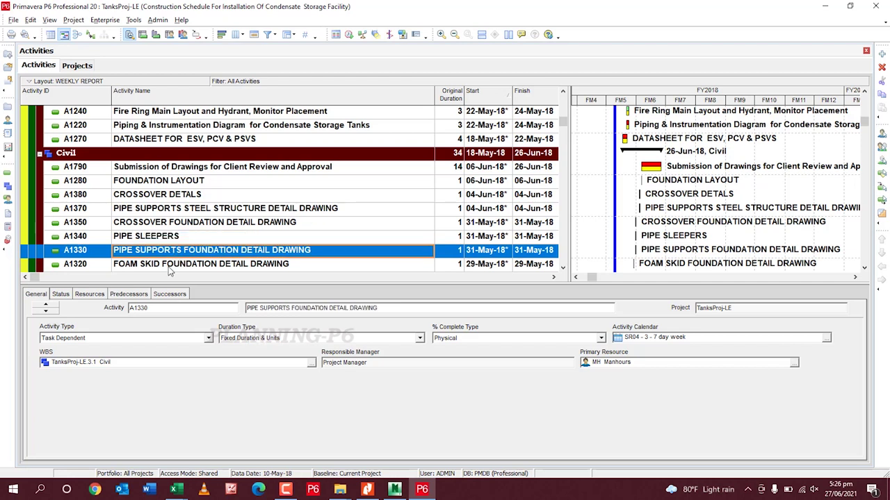
click(172, 270)
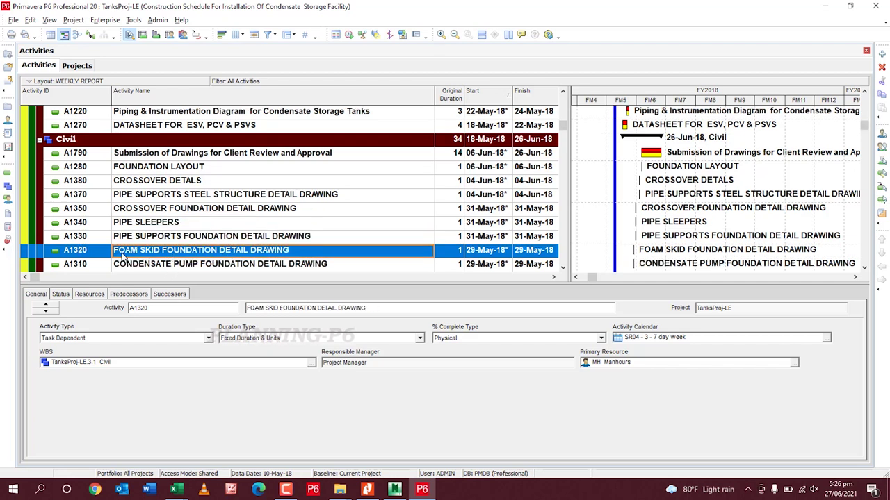
Examine the remaining Civil activities, from Condensate Pump Foundation Detail Drawing to Condensate Storage Tank Foundation Detail Drawing
scroll(236, 247, down, 1)
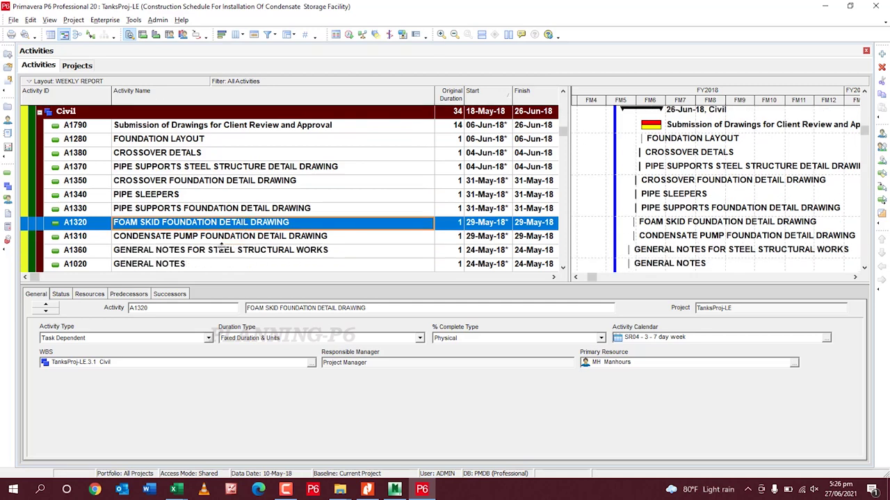
click(230, 238)
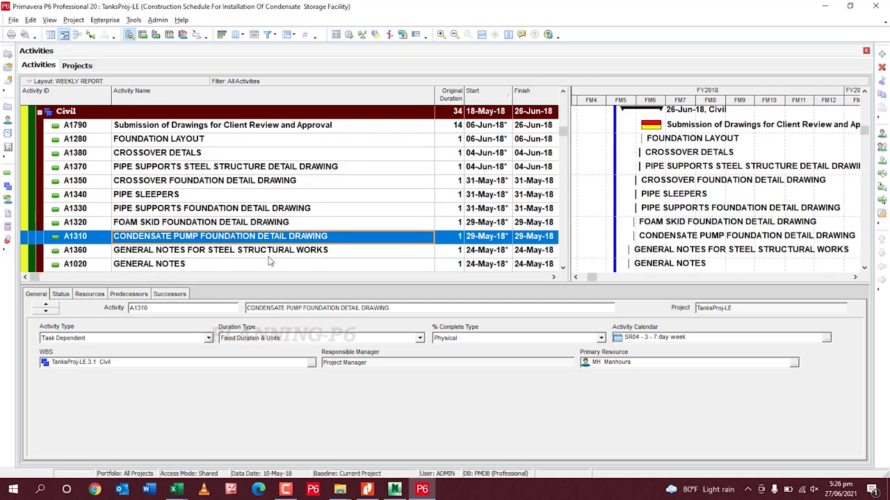
click(174, 253)
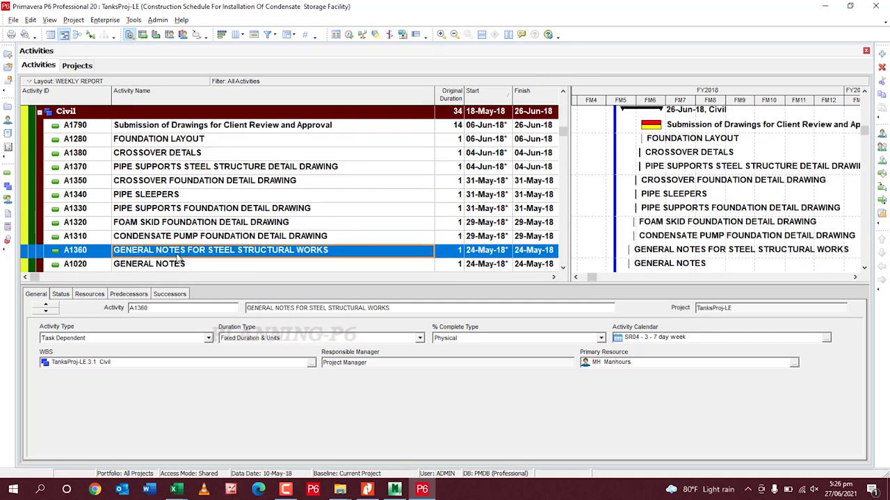
scroll(179, 256, down, 1)
click(184, 248)
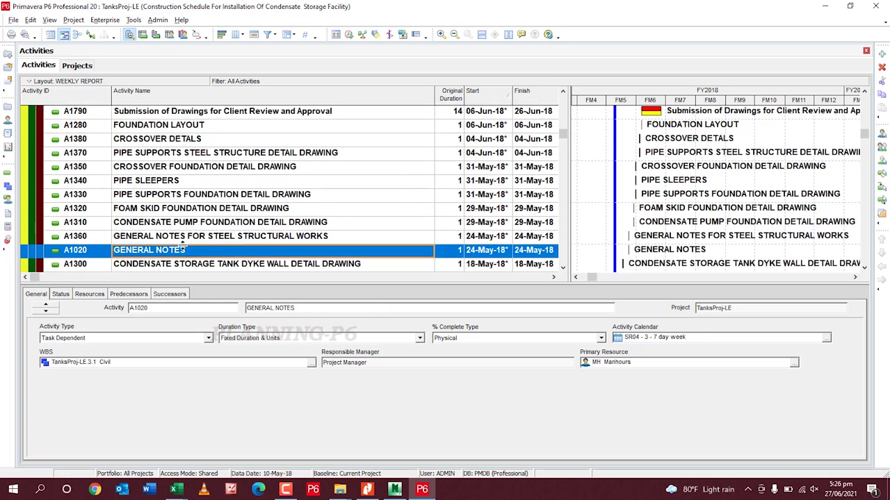
scroll(181, 244, down, 3)
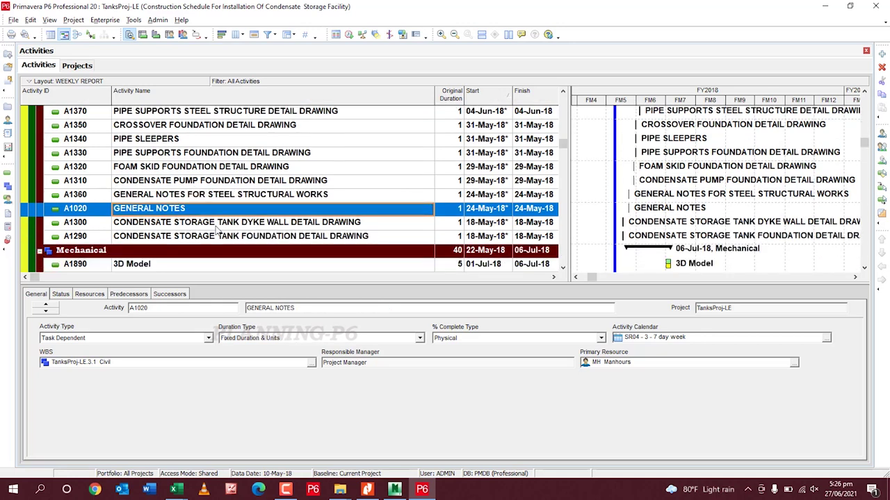
click(356, 225)
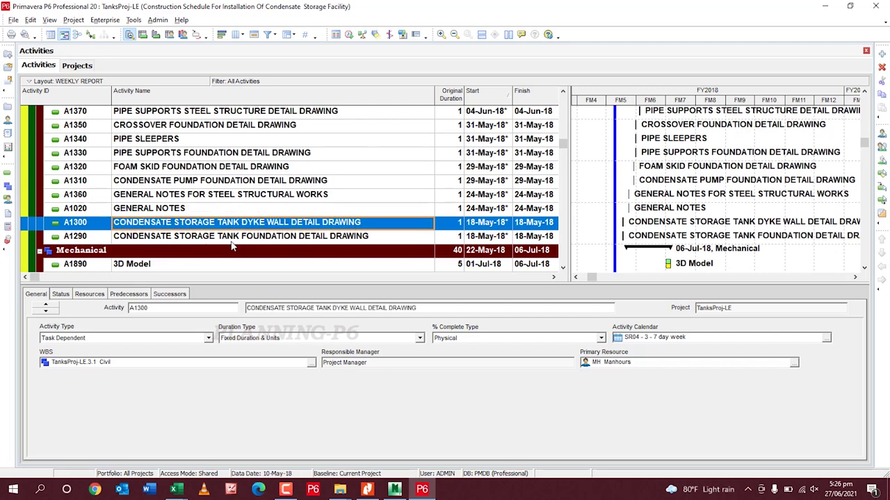
click(309, 238)
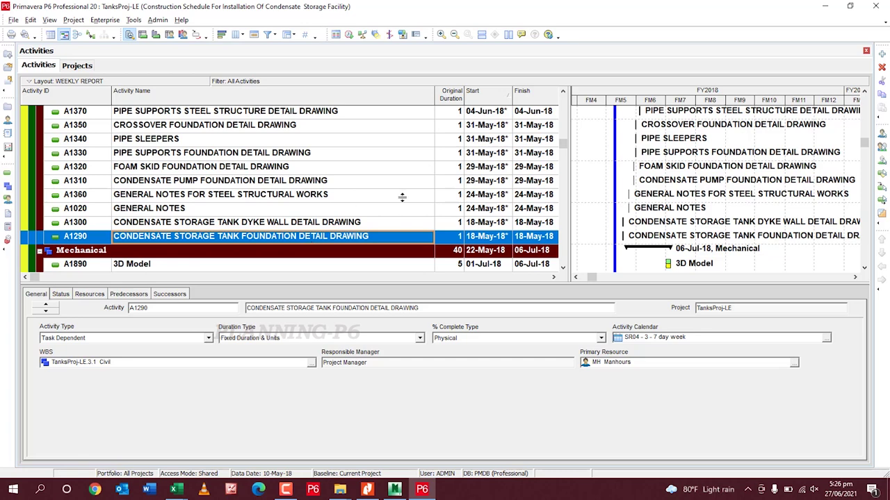
Sort the activities by start date in ascending order and go to the Mechanical engineering group
click(495, 95)
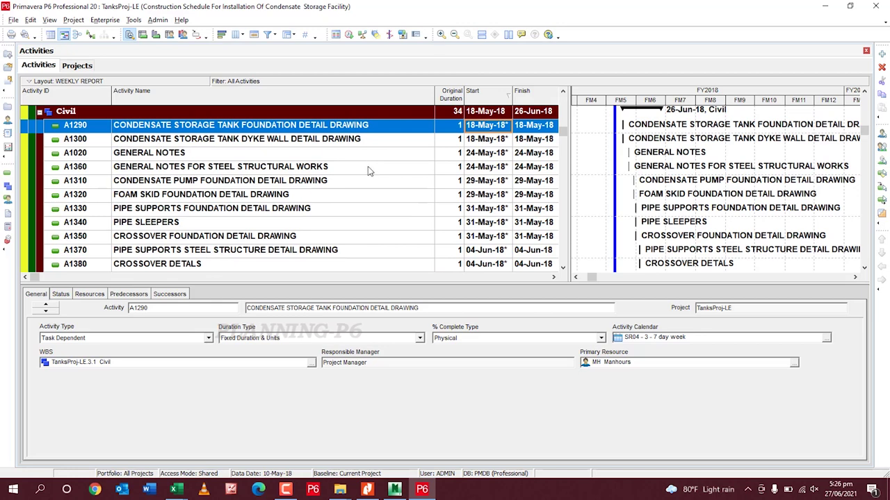
scroll(355, 160, down, 4)
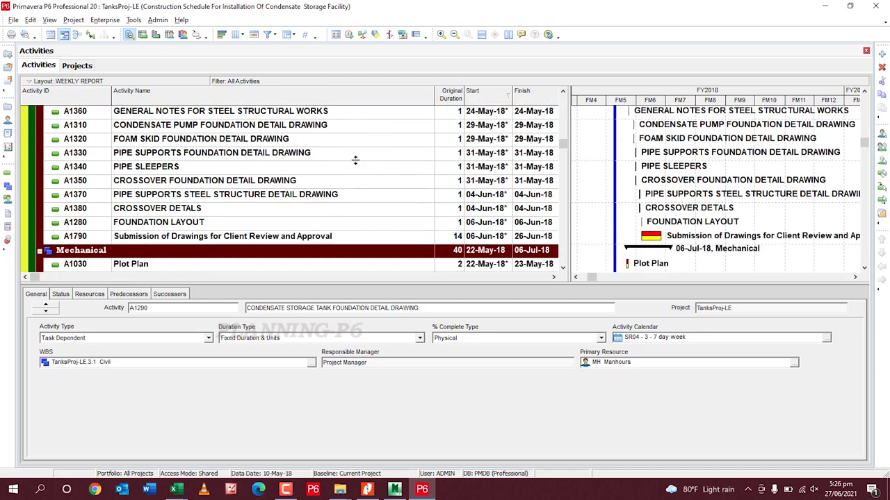
scroll(355, 160, down, 6)
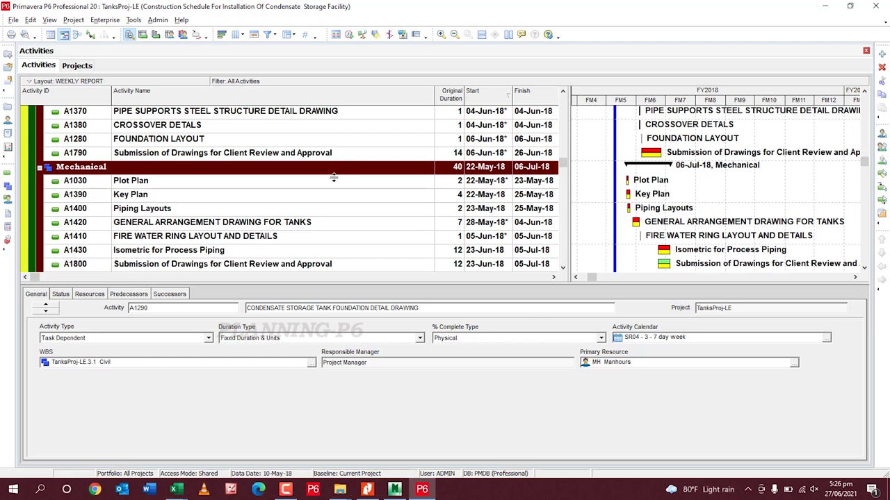
Examine the Mechanical engineering activities one by one, from Plot Plan to Isometric for Process Piping
click(184, 185)
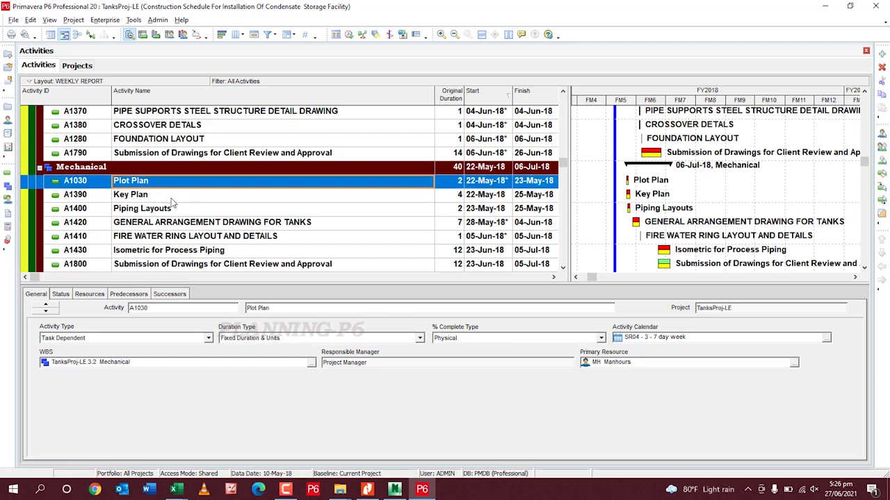
click(172, 198)
click(173, 210)
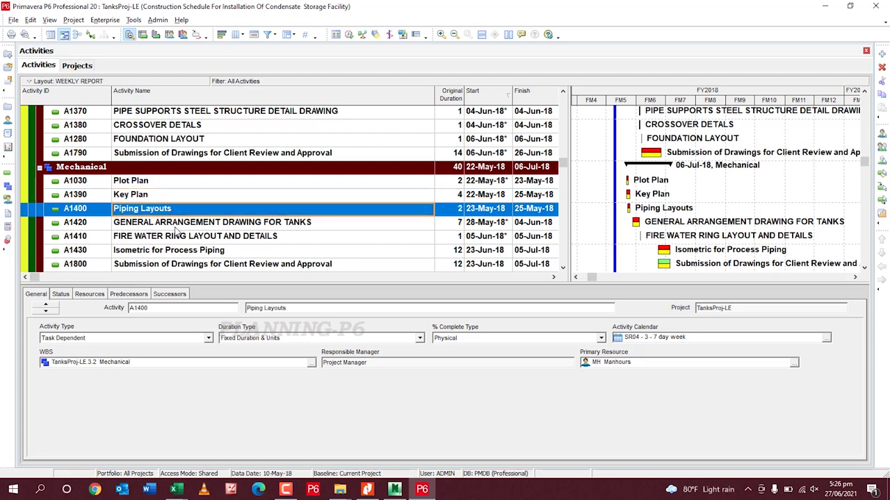
click(175, 226)
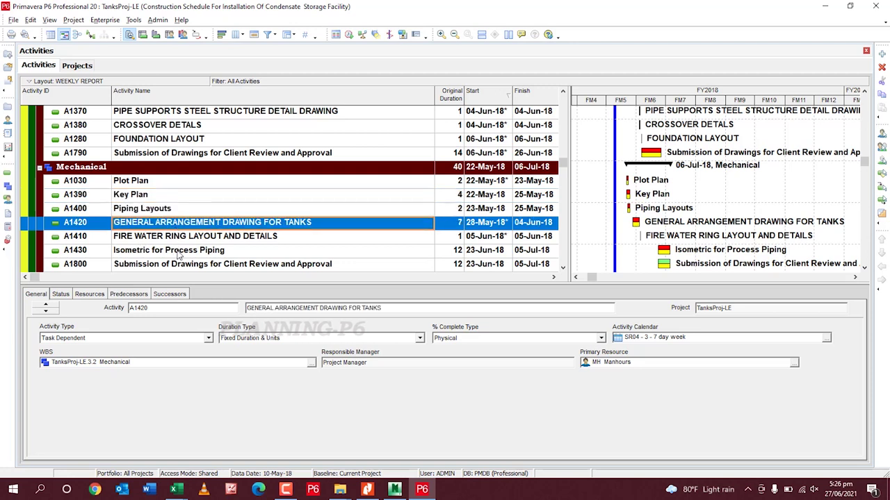
click(271, 240)
click(246, 253)
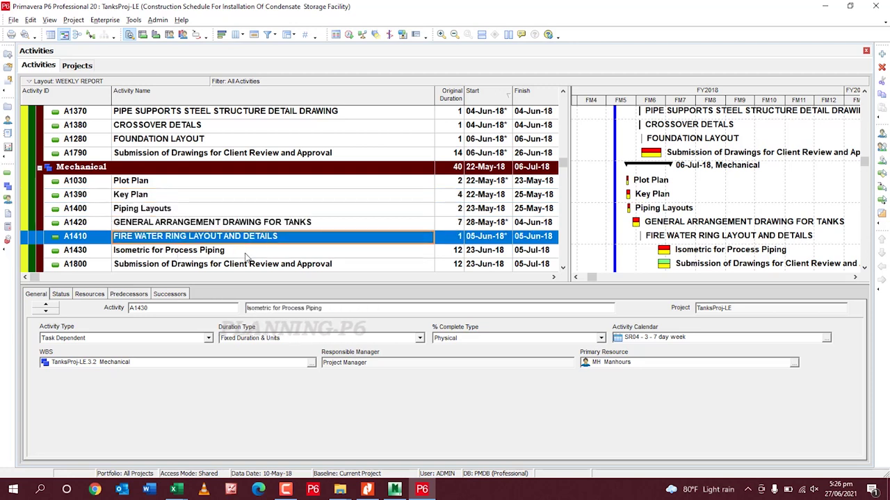
Examine the remaining Mechanical activities, from Submission of Drawings for Client Review and Approval to 3D Model
click(229, 253)
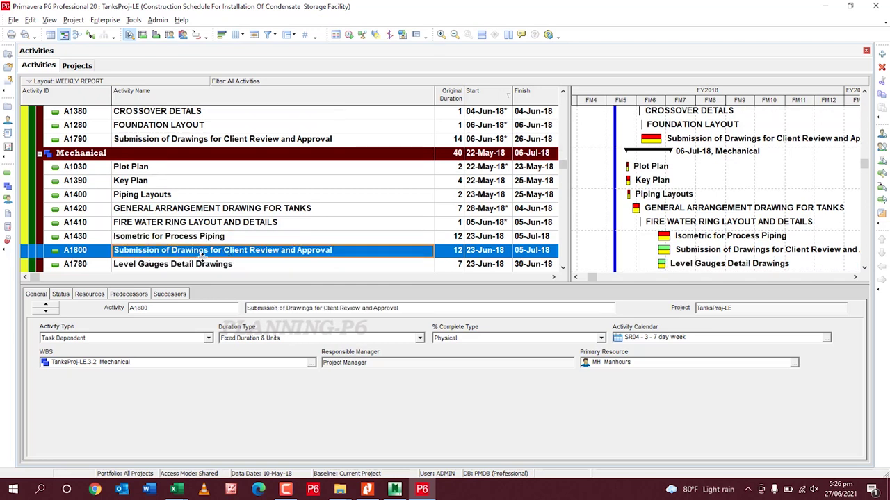
click(204, 254)
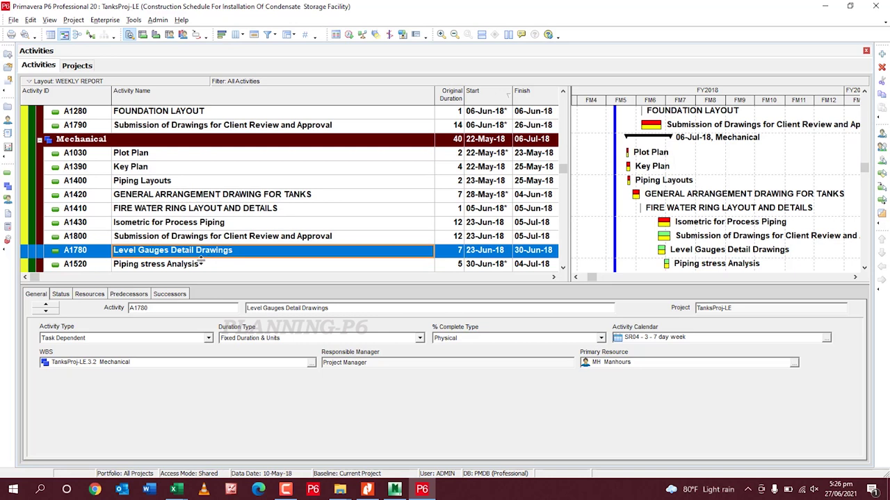
click(200, 239)
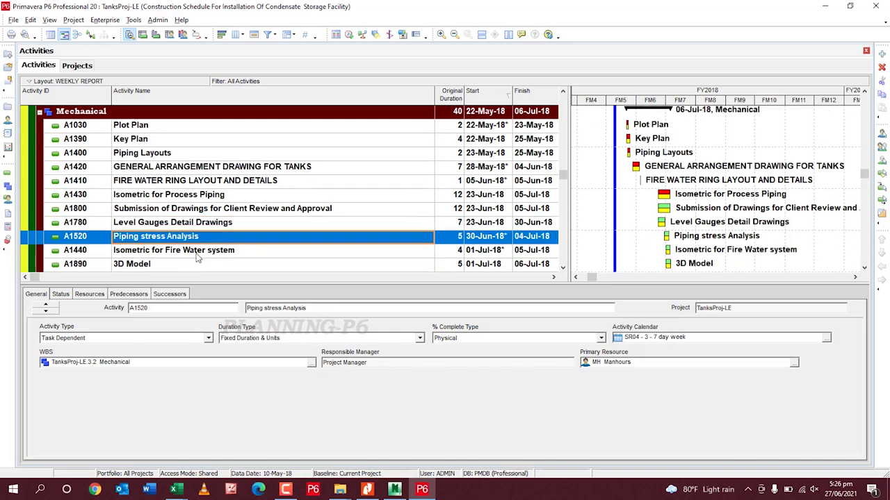
click(229, 253)
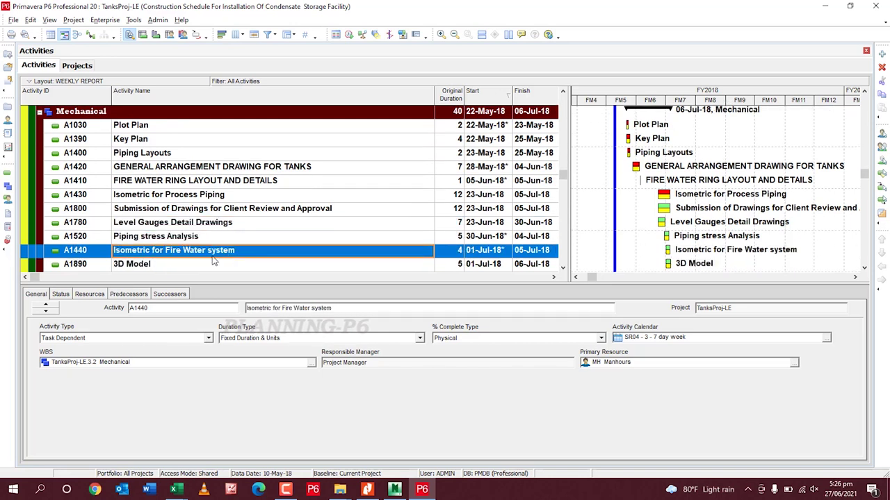
click(205, 252)
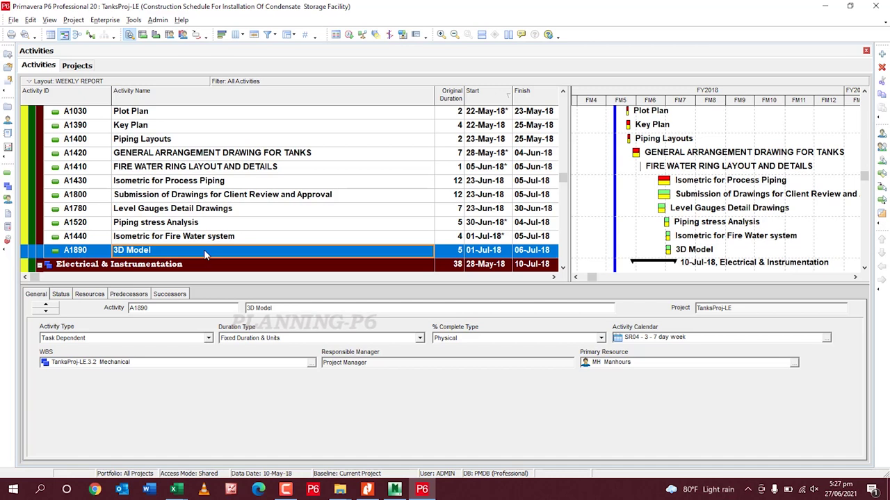
scroll(223, 186, up, 1)
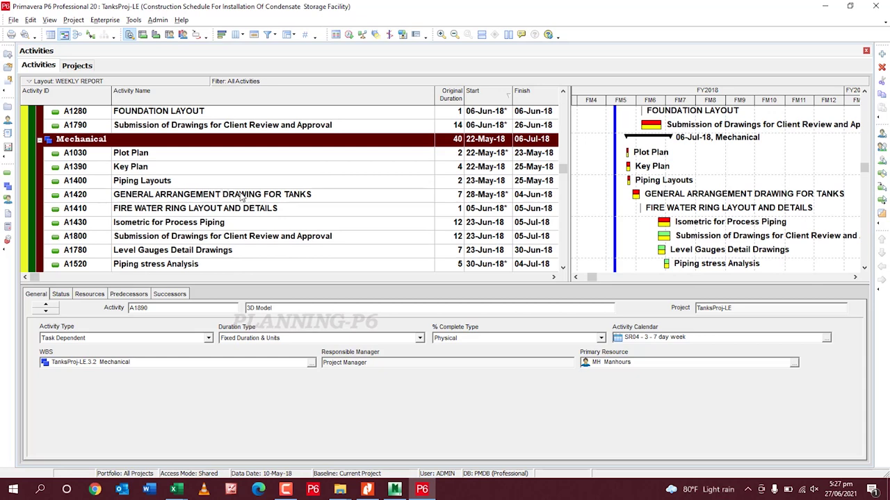
Look through the Electrical & Instrumentation activities, from Light Pole Detail Drawings to Cathodic Protection Drawings and Calculation
scroll(241, 198, down, 4)
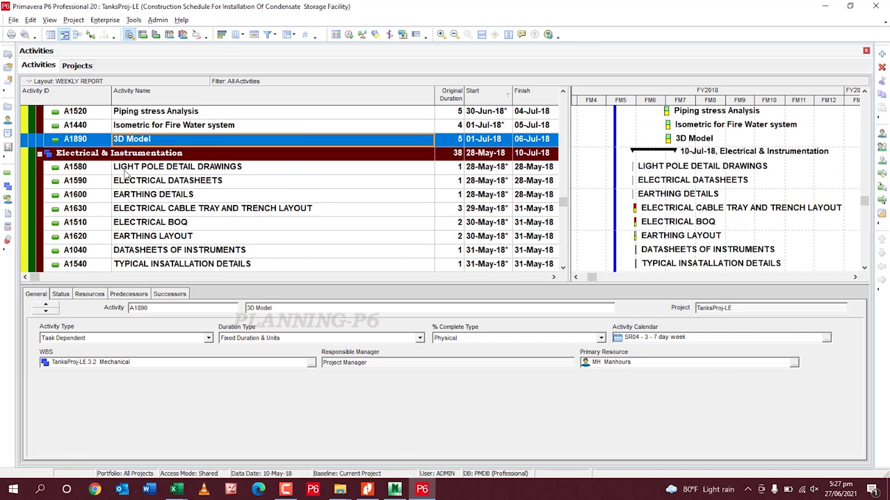
scroll(237, 191, down, 2)
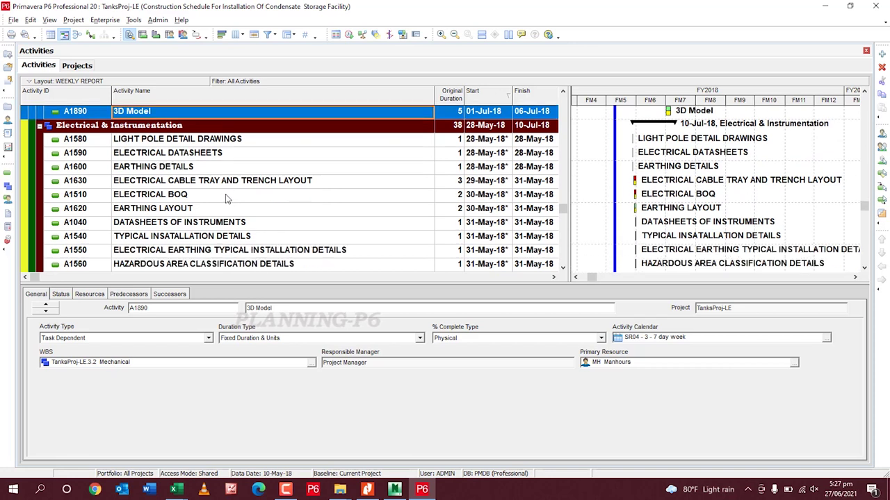
scroll(226, 195, down, 4)
scroll(225, 200, down, 6)
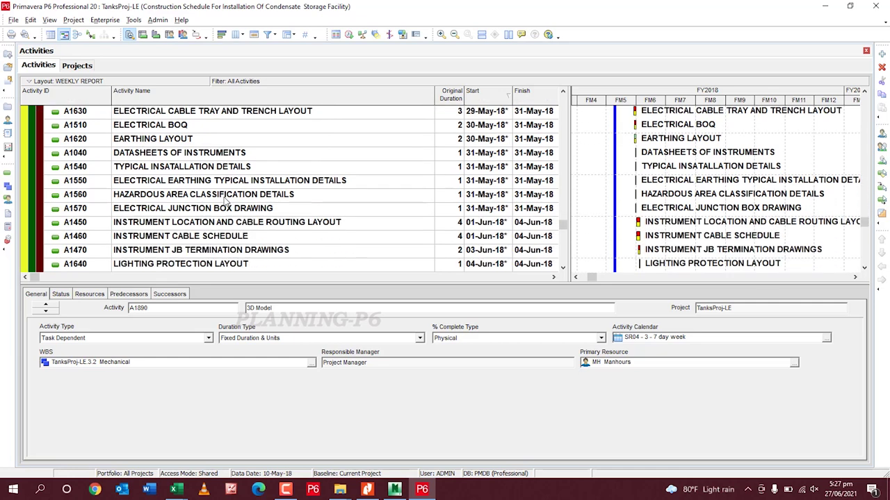
scroll(224, 202, down, 3)
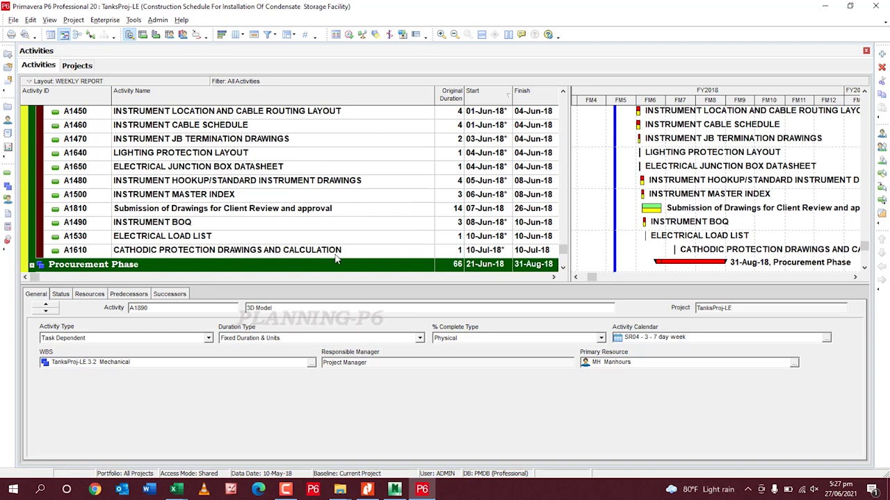
Expand the Procurement Phase to view its Civil, Mechanical, and Electrical & Instrumentation procurement activities
scroll(336, 258, down, 3)
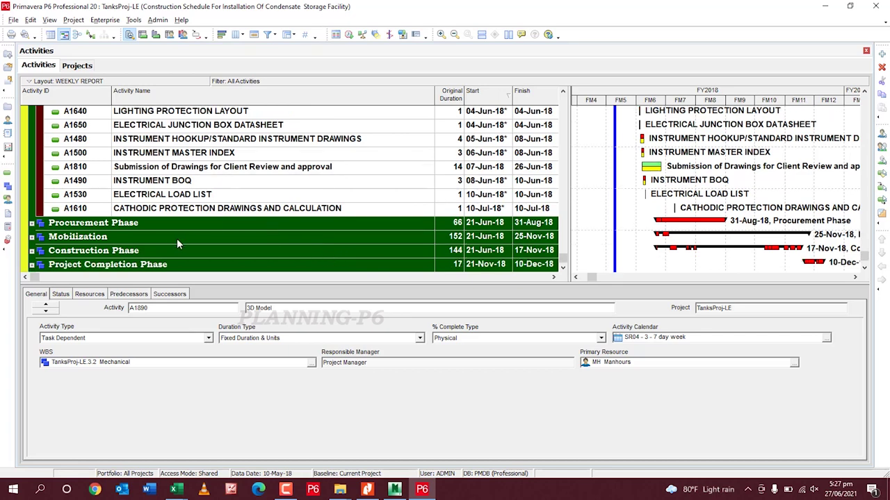
click(32, 223)
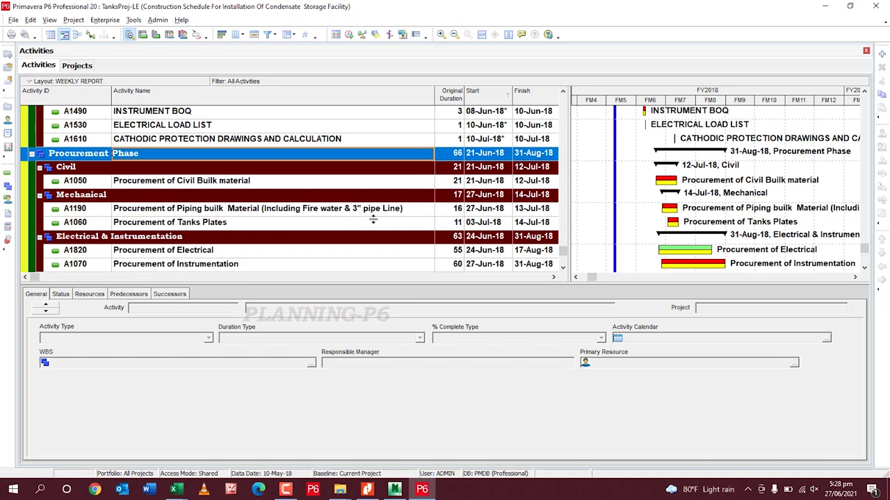
Switch to the Navisworks 3D model and follow the green pipeline from the pump area along its supports to its far end
click(394, 489)
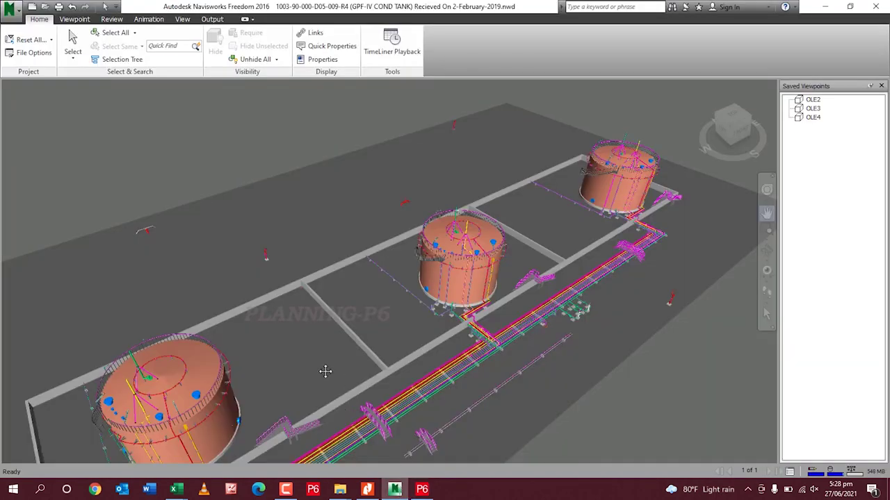
scroll(362, 385, up, 3)
scroll(366, 392, up, 10)
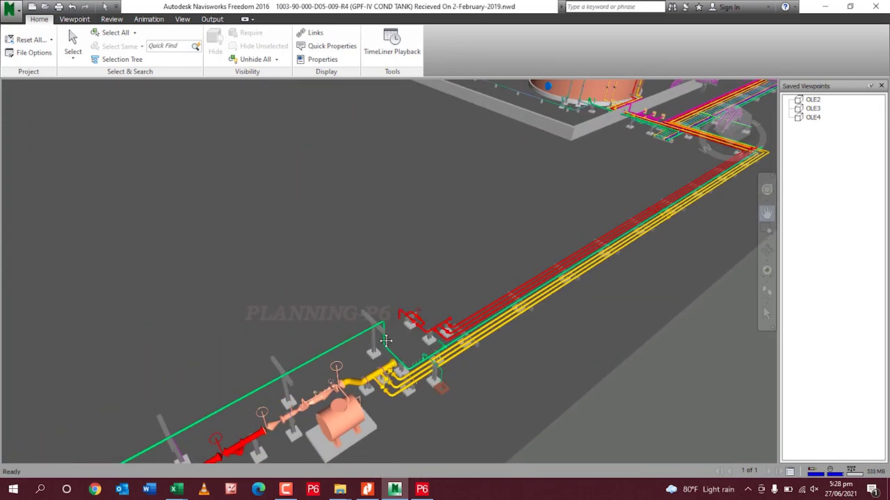
scroll(275, 432, up, 4)
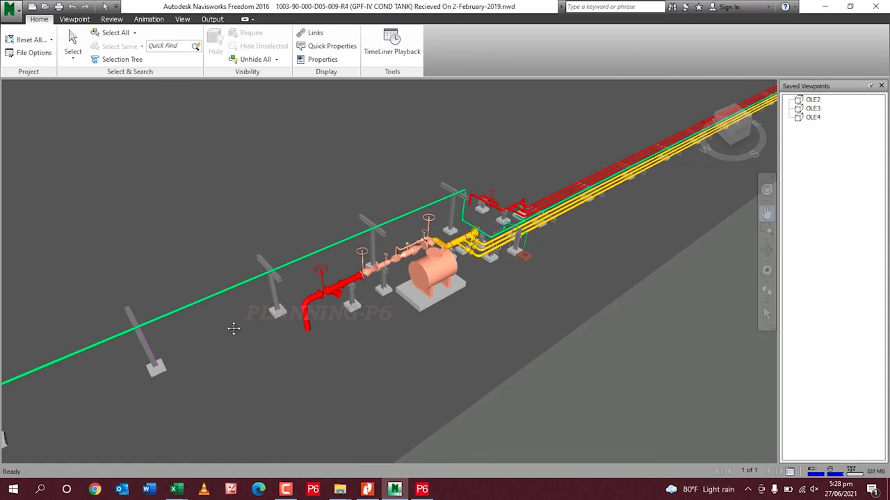
scroll(235, 328, up, 6)
scroll(380, 255, up, 8)
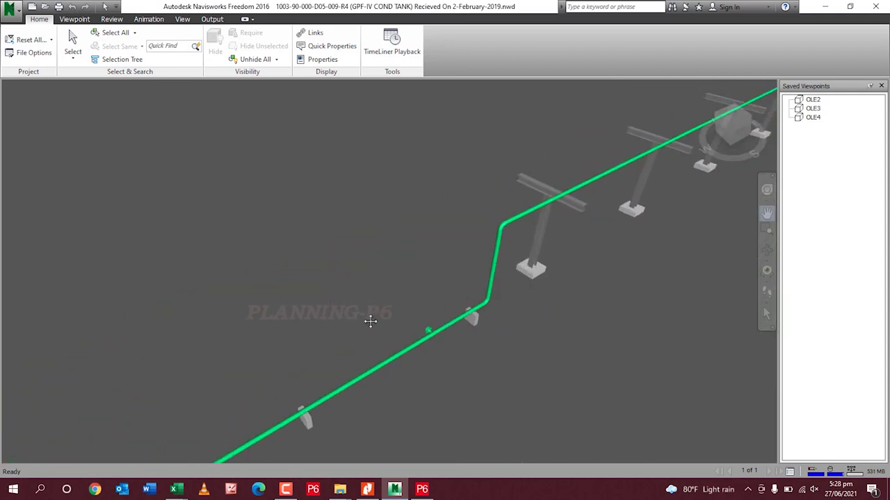
scroll(271, 376, up, 3)
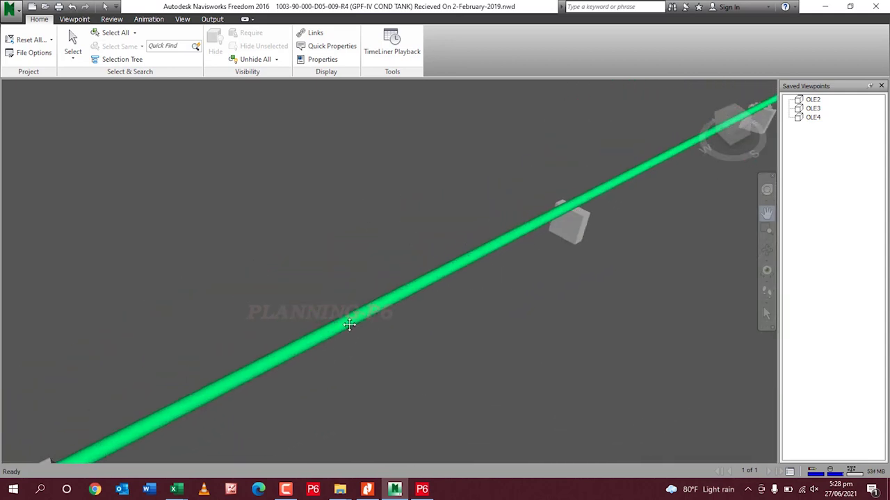
scroll(488, 242, up, 4)
scroll(489, 242, down, 10)
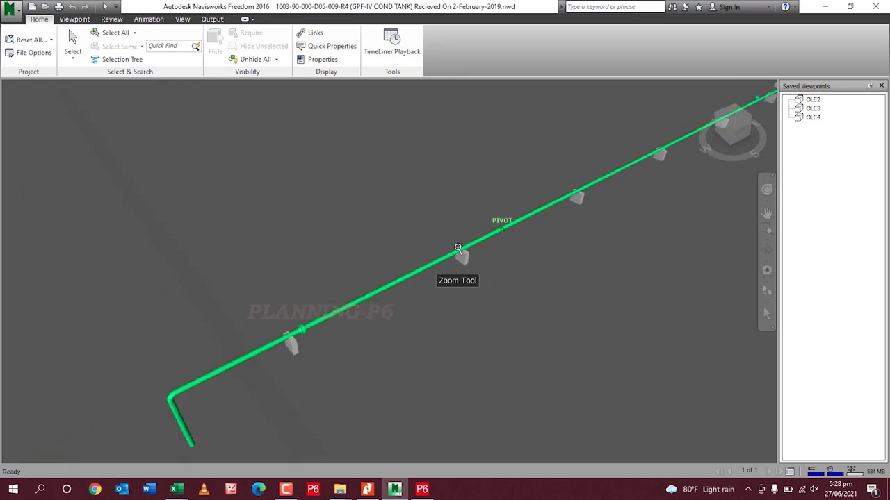
Hide the ground surface and the cover slab over the pipe trench to inspect the green pipe running inside it
drag(390, 340, 451, 264)
right_click(363, 302)
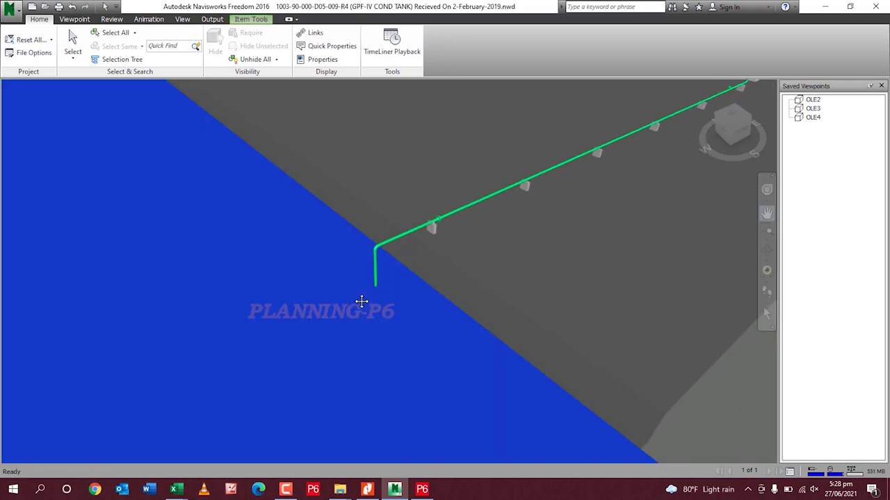
click(399, 383)
drag(130, 396, 332, 342)
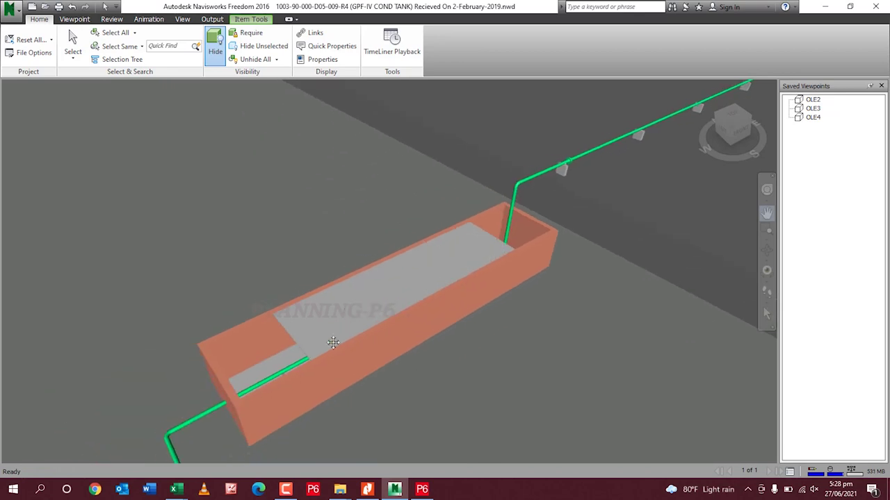
key(ctrl+h)
right_click(349, 312)
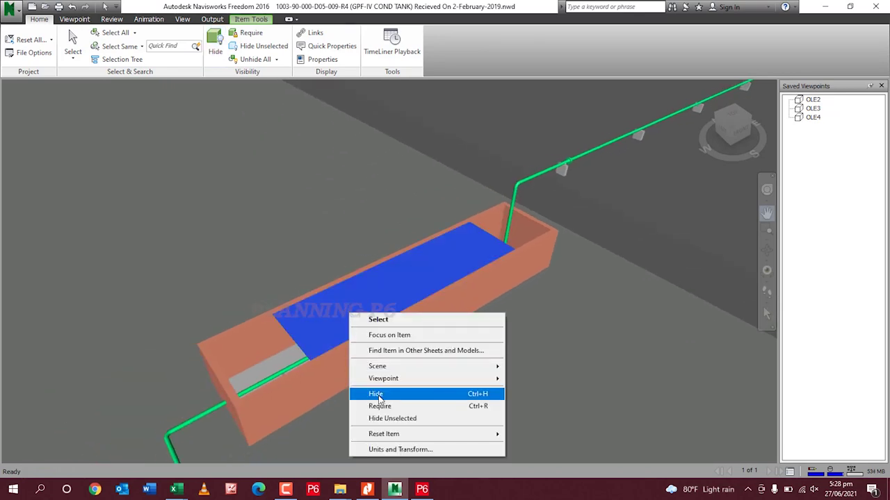
click(375, 392)
scroll(371, 319, up, 5)
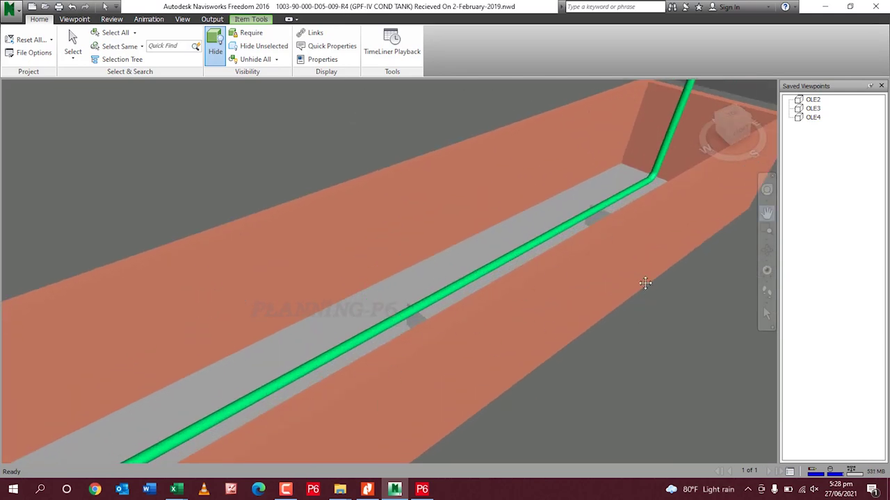
scroll(502, 252, down, 6)
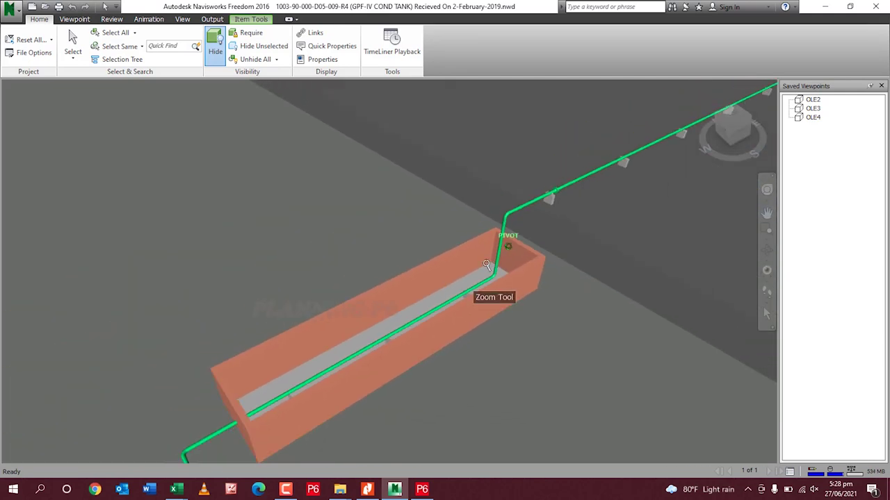
Return to the nearest storage tank and examine the green, yellow, orange and red piping around its base
scroll(308, 325, down, 3)
scroll(522, 271, up, 4)
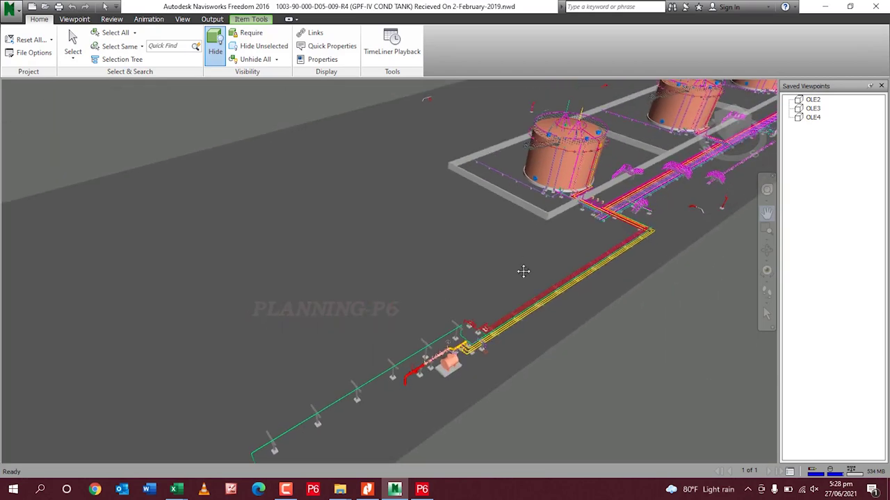
scroll(501, 310, up, 6)
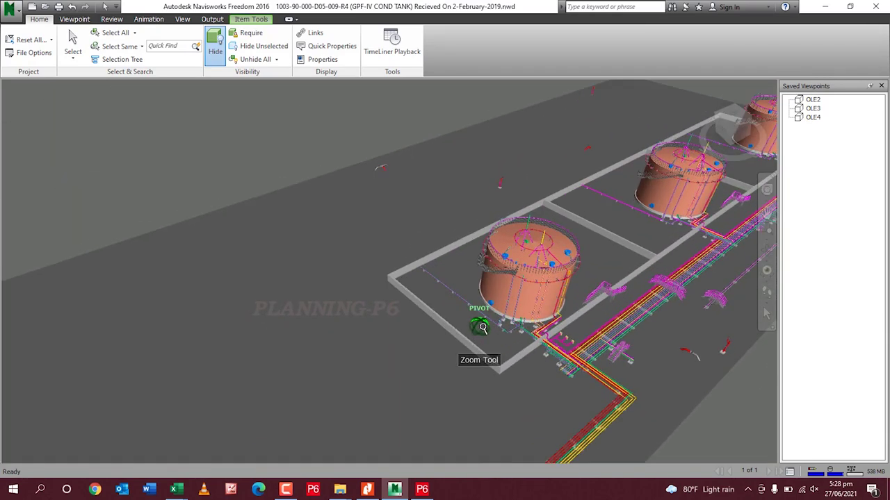
scroll(499, 324, up, 8)
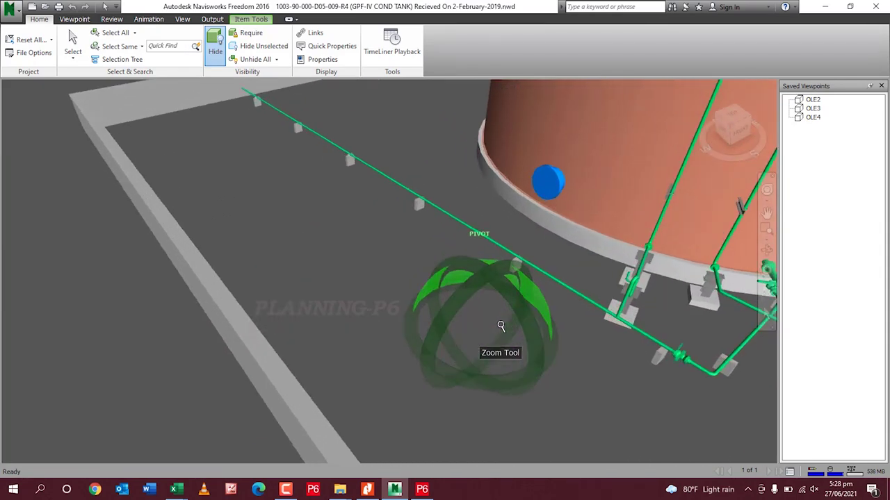
drag(687, 324, 474, 341)
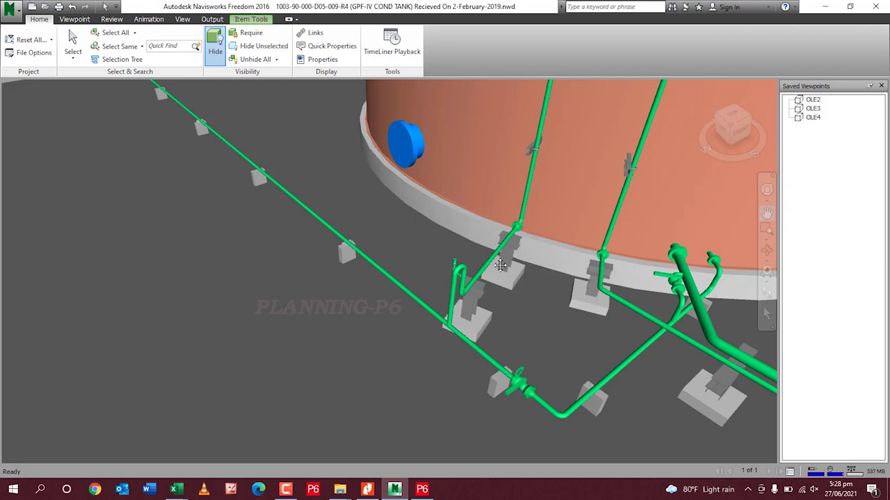
drag(658, 350, 358, 272)
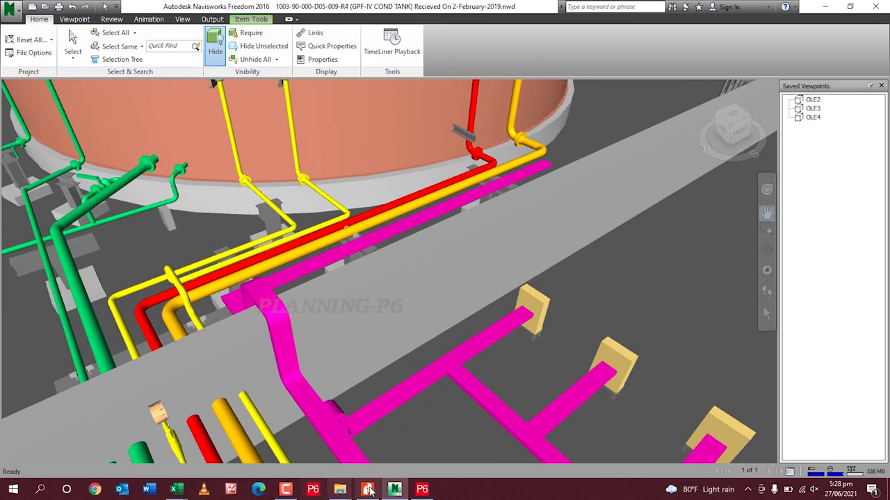
Switch back to Primavera P6 and expand the Mobilization phase below the procurement activities
click(422, 489)
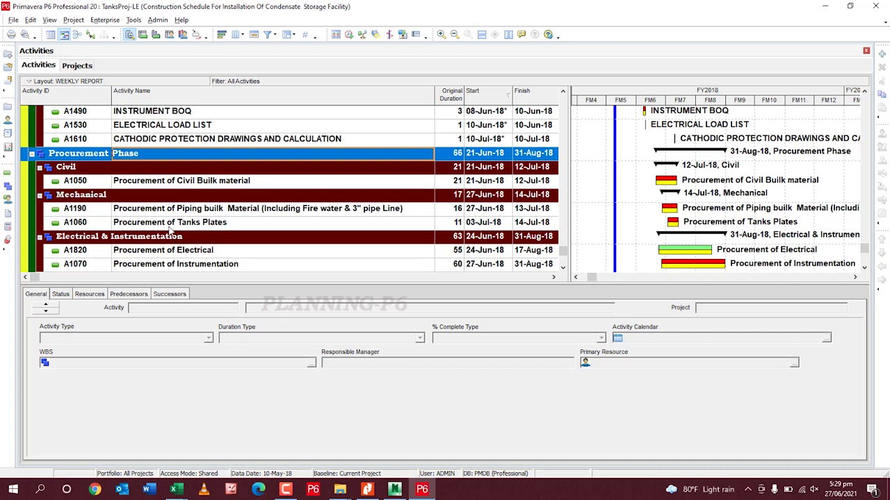
scroll(138, 241, down, 1)
scroll(138, 241, down, 1)
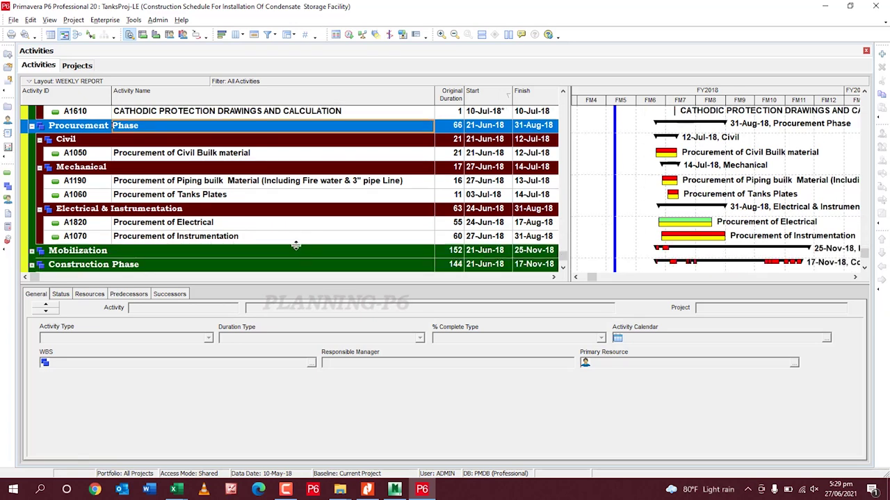
scroll(258, 245, down, 1)
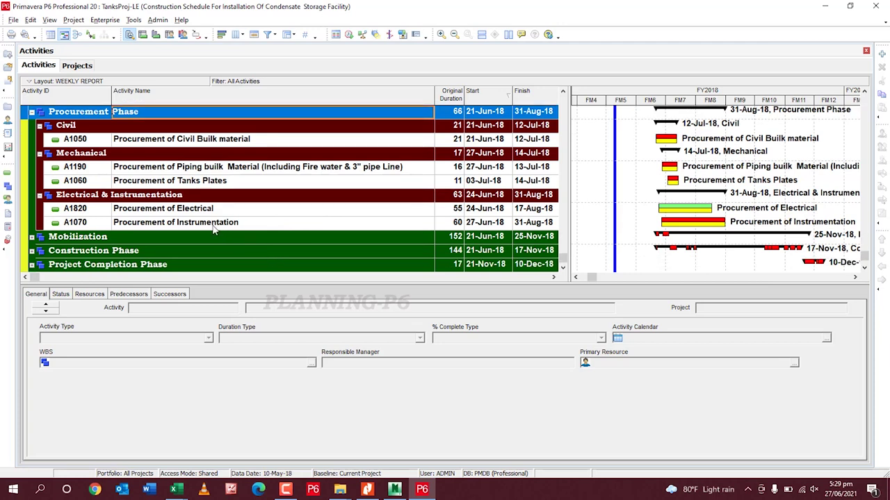
click(32, 237)
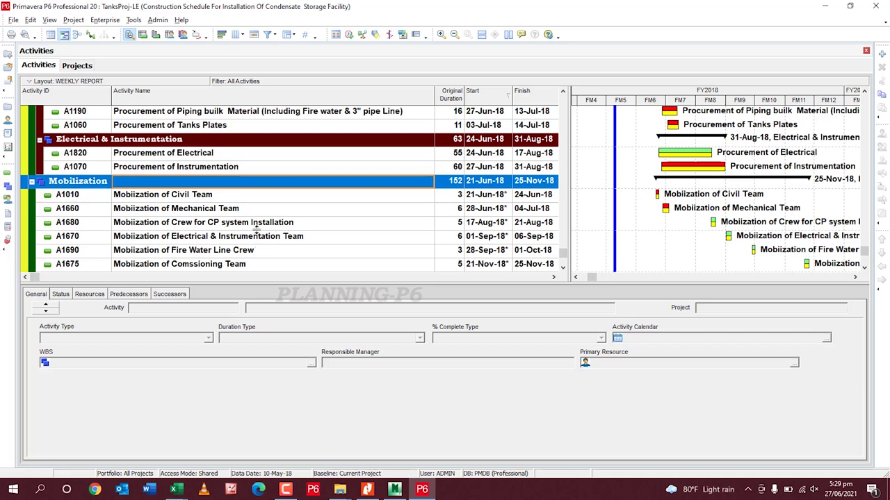
Go through the mobilization activities for the Electrical & Instrumentation team, the fire water line crew and the commissioning team
click(254, 238)
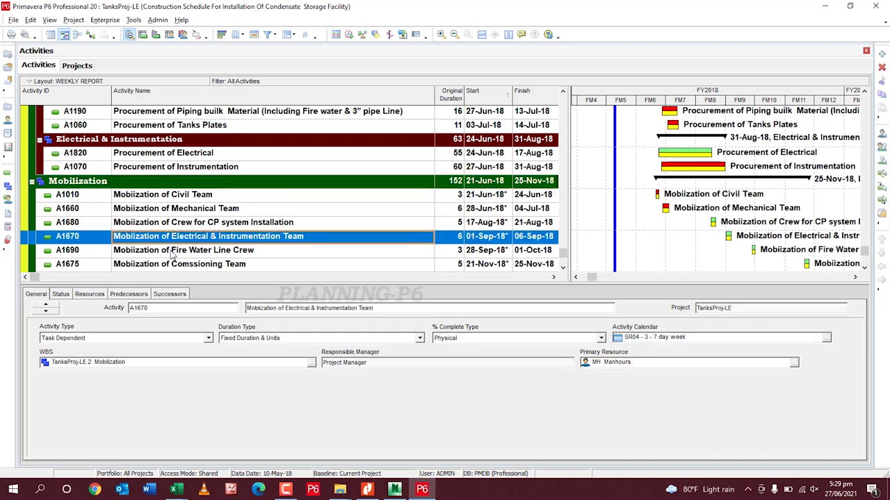
click(200, 251)
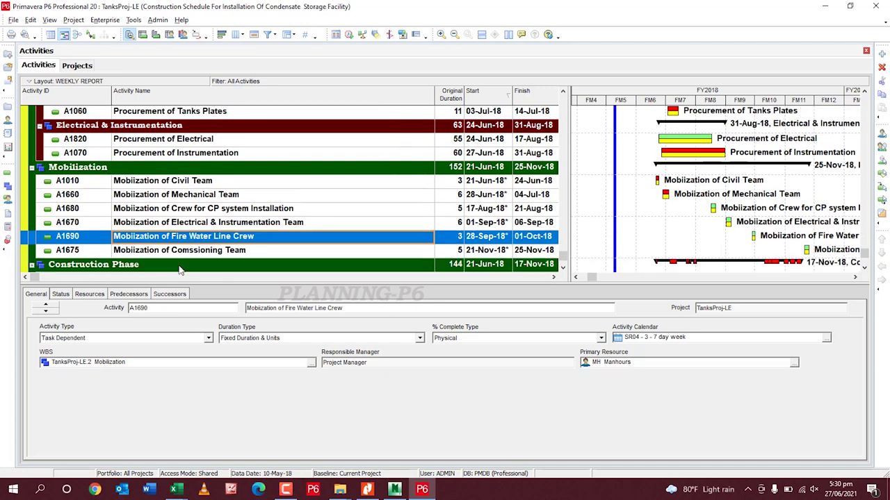
scroll(187, 256, down, 1)
click(192, 254)
scroll(192, 250, down, 1)
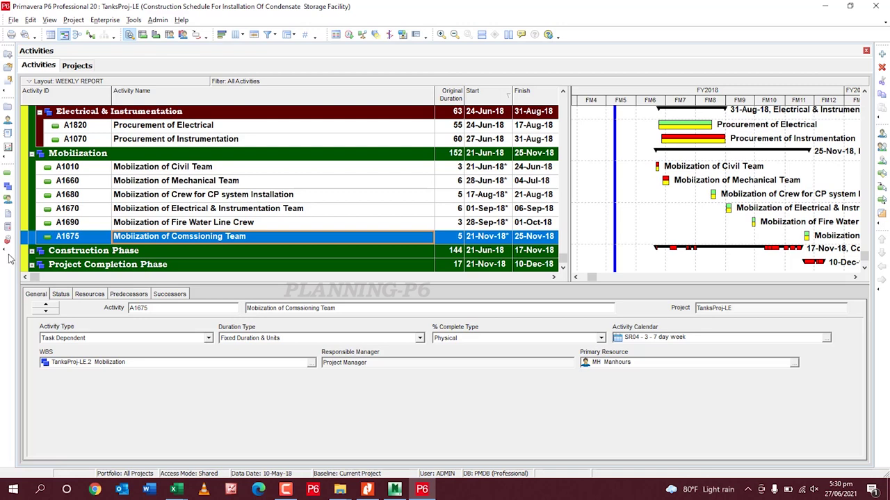
Expand the Construction Phase to view the Storage Tank Foundation activities under Civil Foundation Work
click(32, 254)
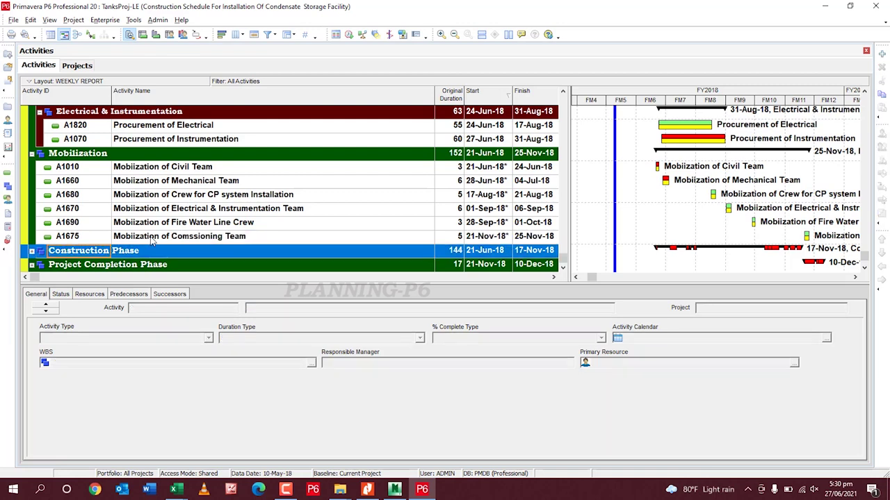
click(31, 252)
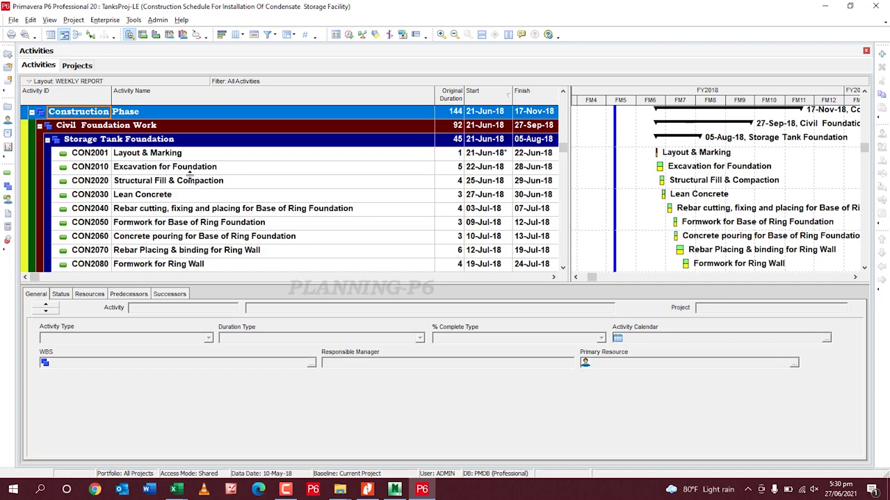
scroll(222, 190, down, 1)
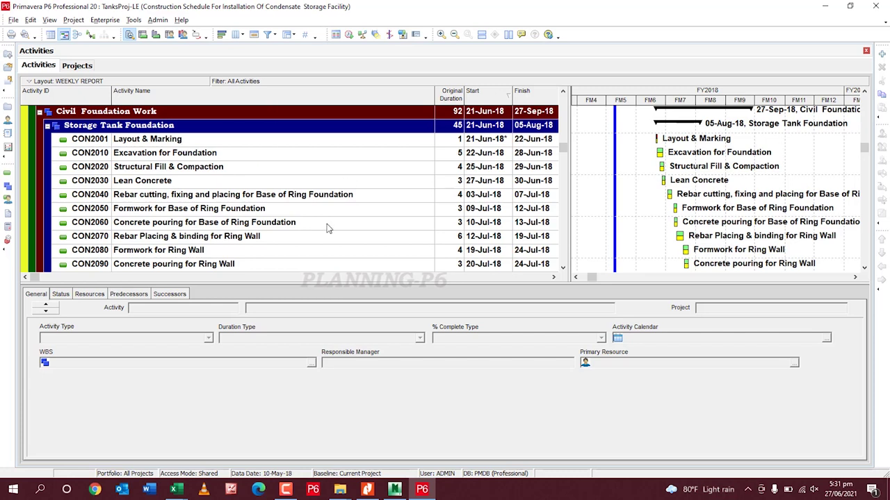
Read through the Storage Tank Foundation activities from layout and marking to the final sand filling layer
scroll(329, 228, down, 1)
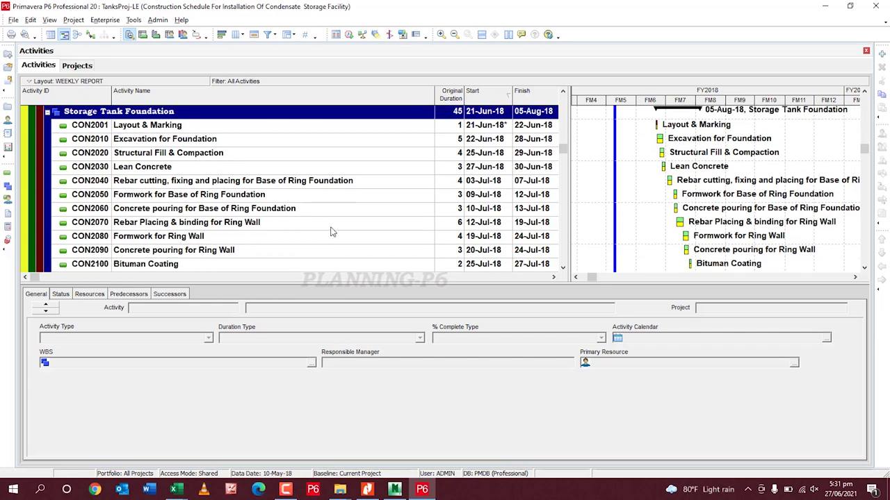
scroll(327, 230, down, 1)
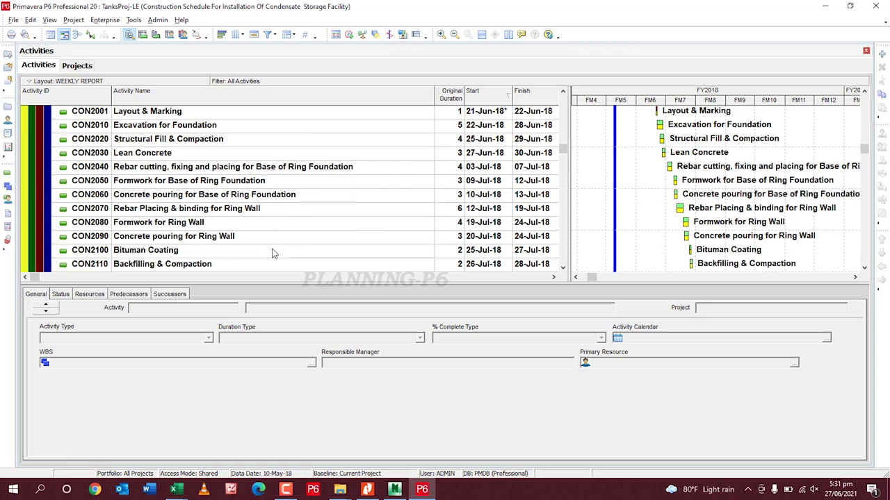
scroll(272, 254, down, 1)
scroll(266, 245, down, 1)
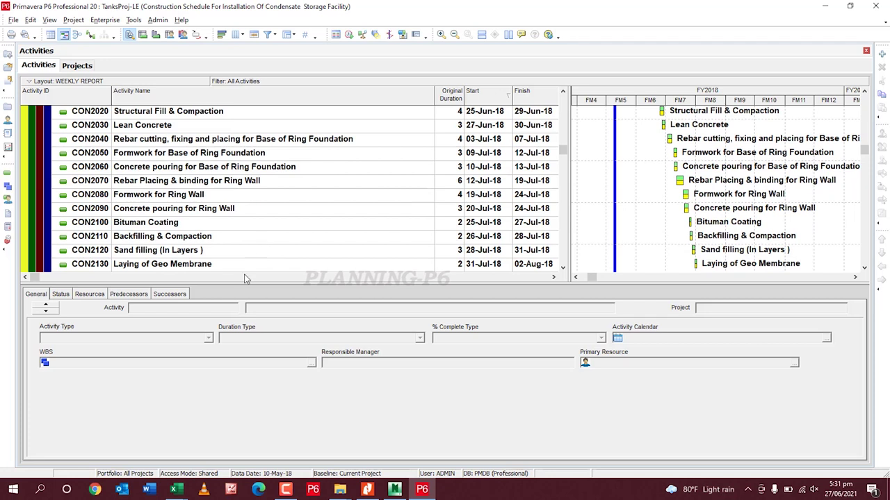
scroll(254, 261, down, 1)
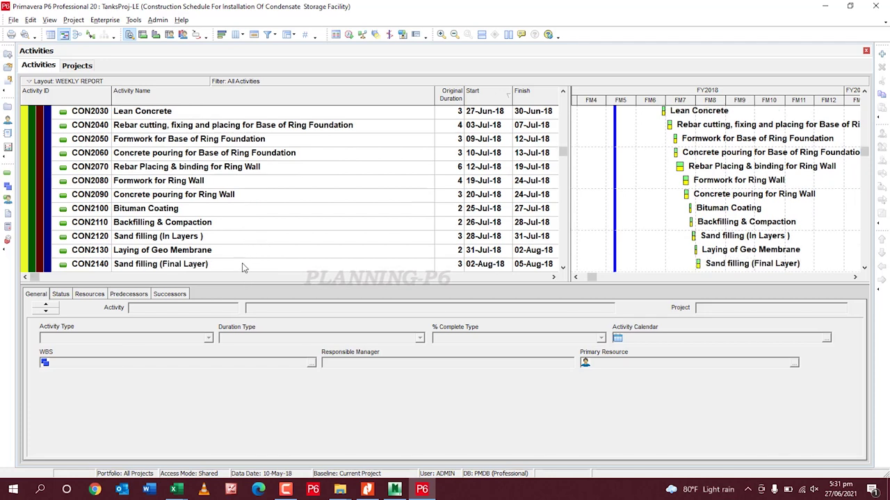
scroll(243, 263, down, 1)
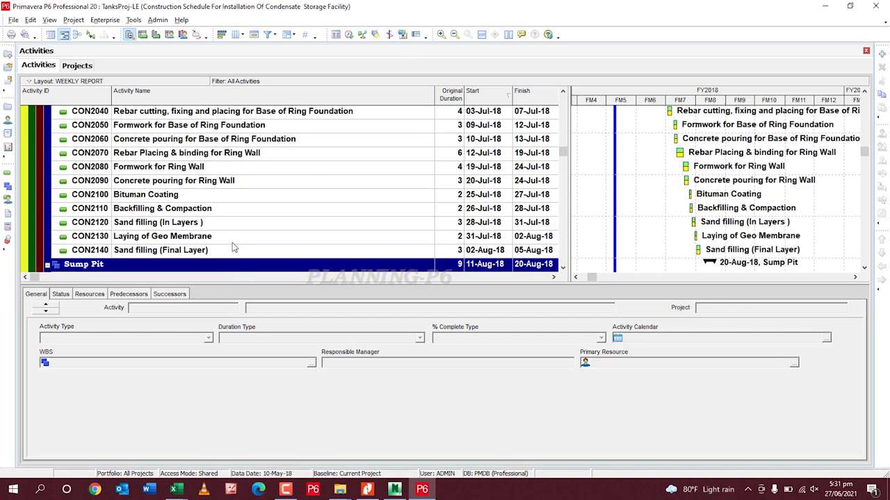
scroll(234, 248, down, 1)
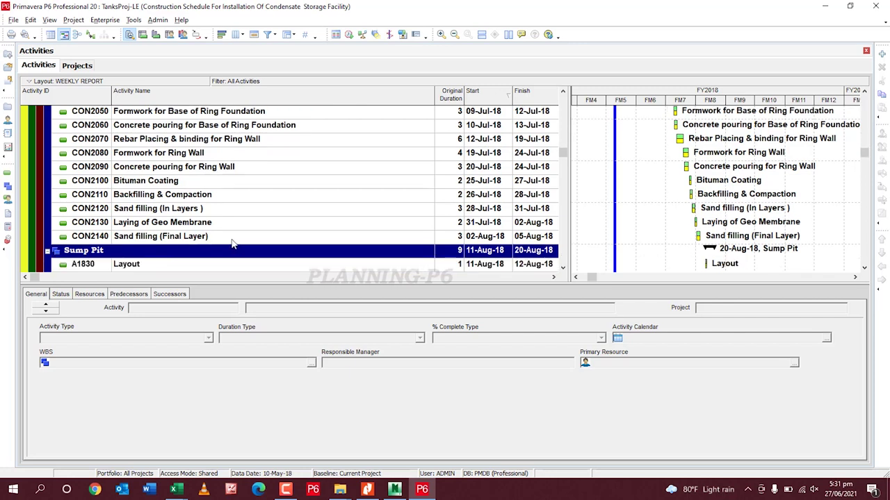
scroll(250, 236, down, 1)
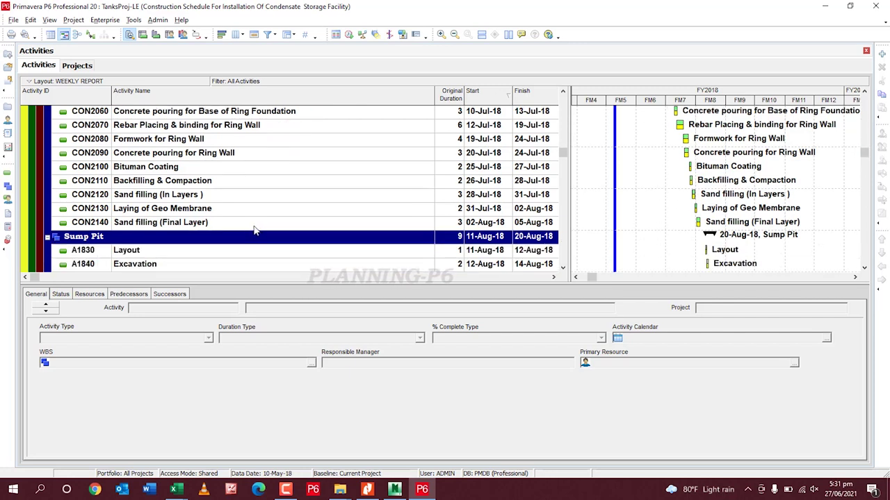
Review the Sump Pit and Dyke Wall activities from layout through concrete pouring to backfilling
scroll(253, 231, down, 1)
scroll(250, 233, down, 1)
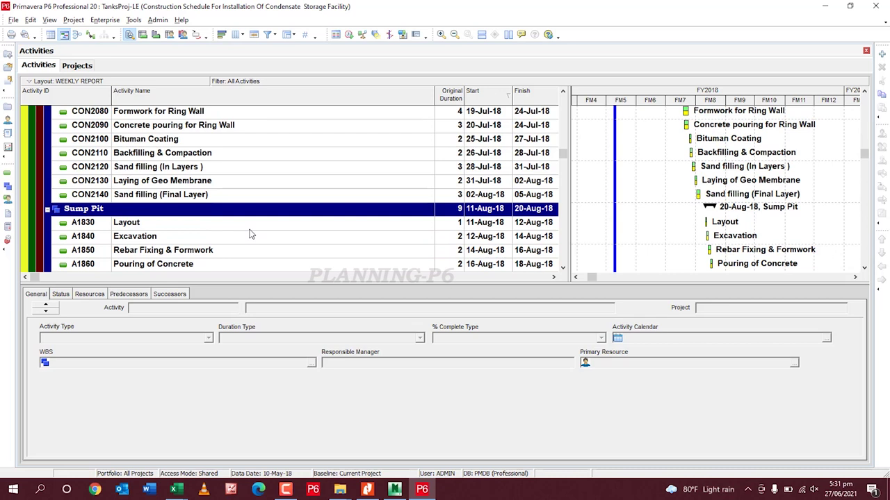
scroll(251, 233, down, 3)
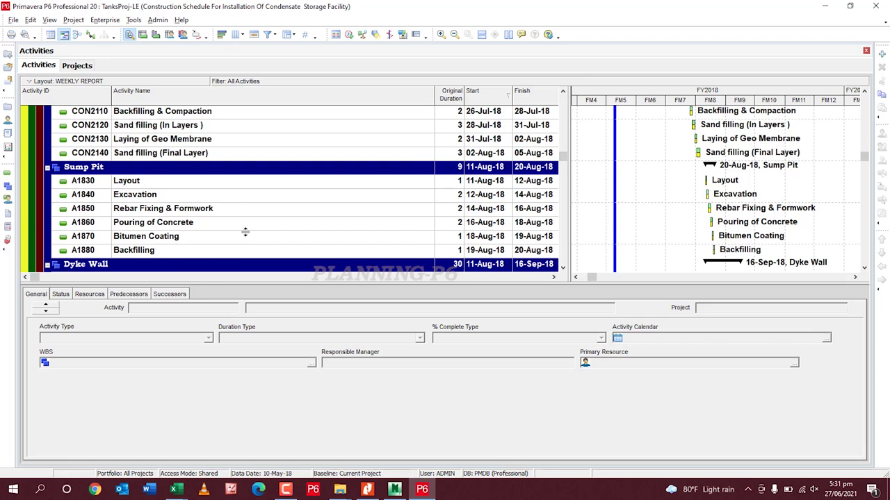
scroll(245, 232, down, 5)
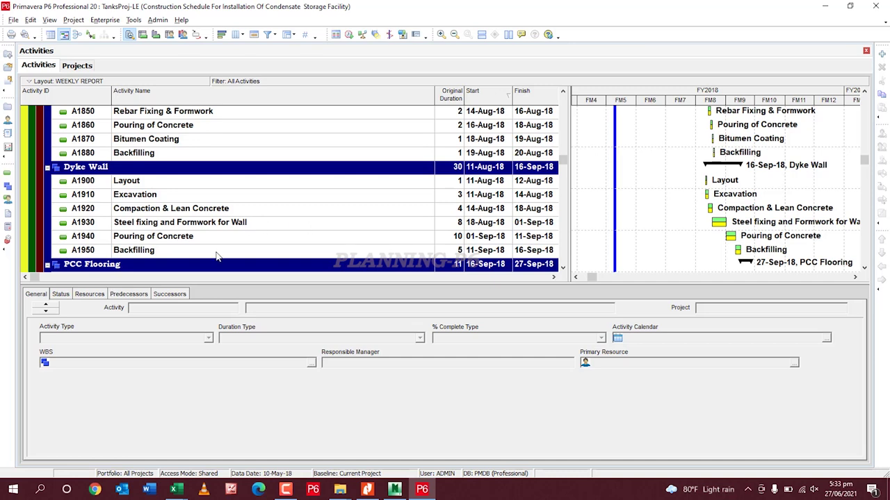
scroll(294, 213, down, 2)
scroll(293, 212, up, 1)
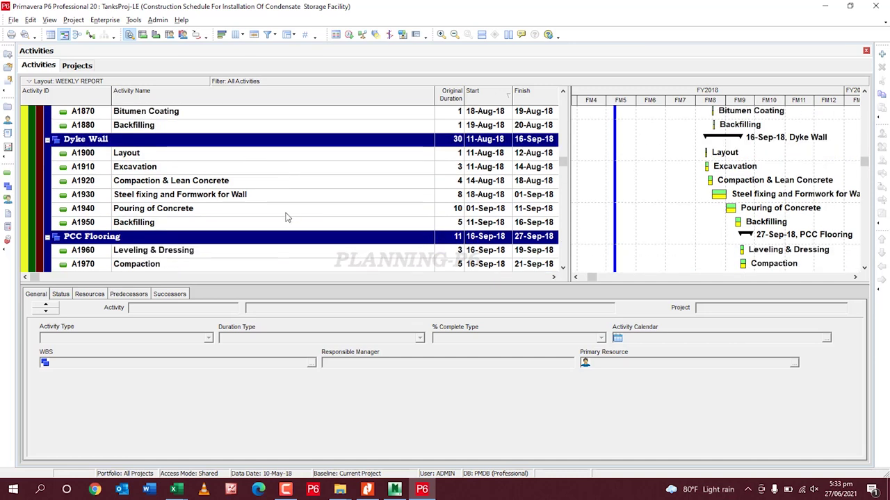
Switch to the Navisworks 3D model and examine the dyke wall surrounding the storage tank
click(394, 489)
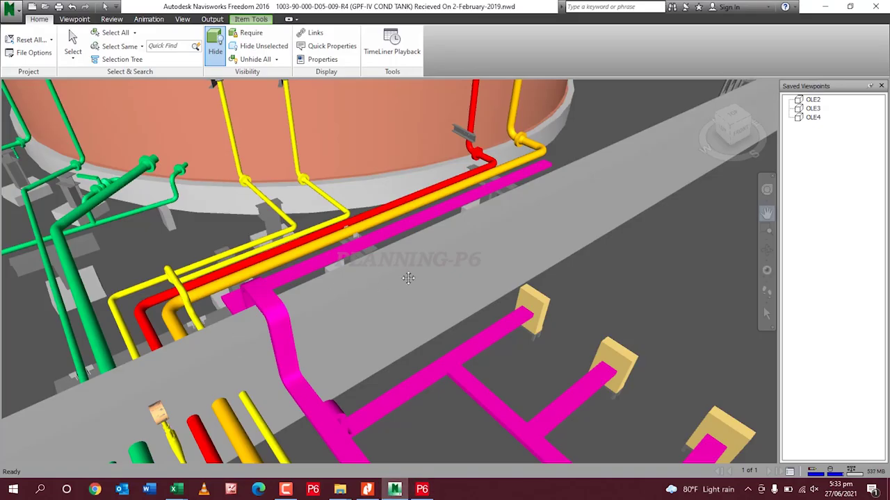
scroll(520, 231, down, 4)
scroll(512, 241, down, 3)
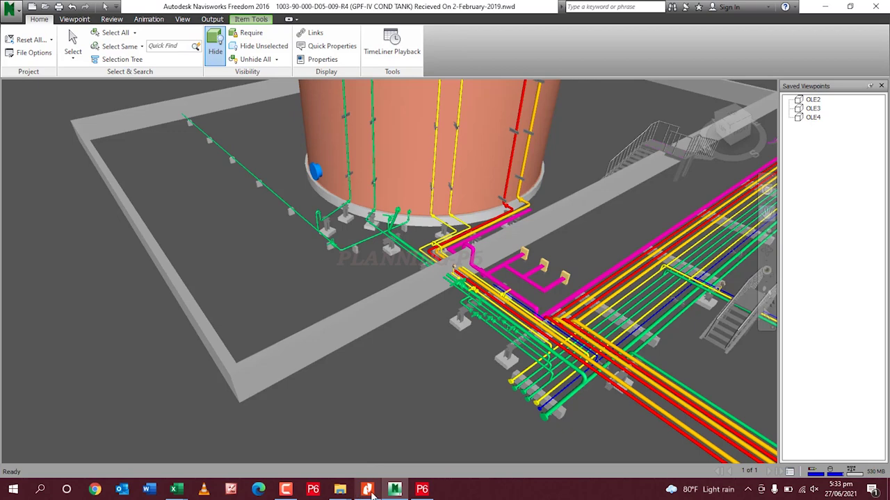
Check the PCC Flooring activities in Primavera P6 against the floor areas enclosed by the dyke walls in the Navisworks model
click(422, 490)
scroll(198, 254, down, 3)
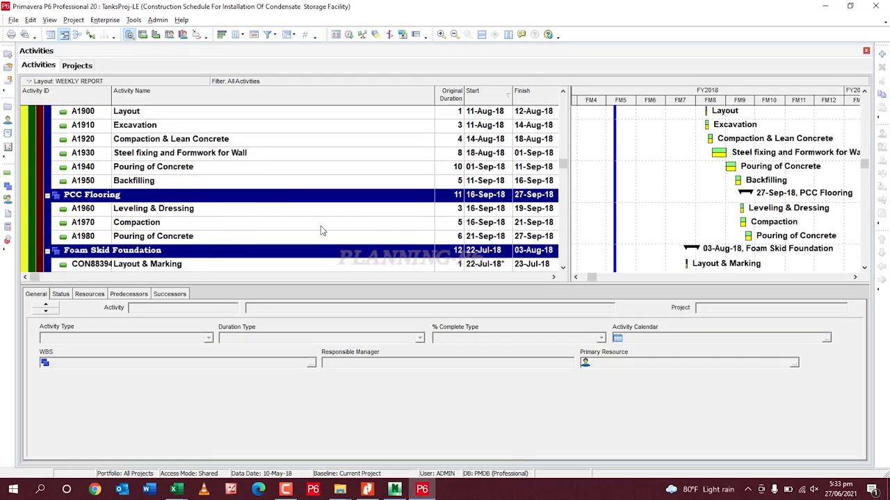
click(394, 489)
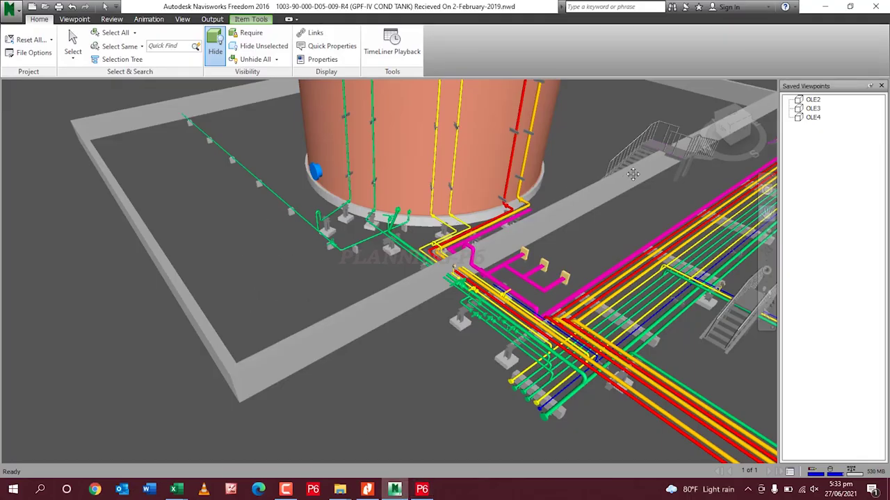
drag(429, 232, 353, 272)
scroll(339, 273, down, 3)
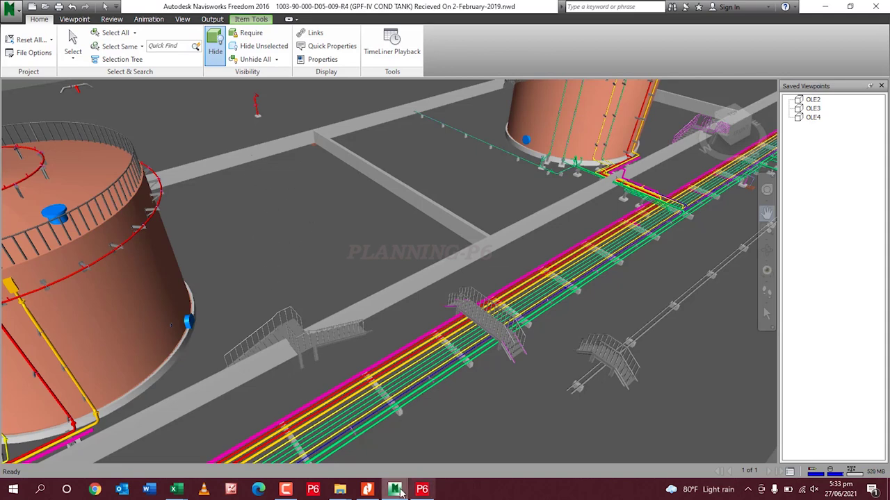
Return to Primavera P6 and review the Foam Skid Foundation activities from layout and marking to backfilling
click(422, 490)
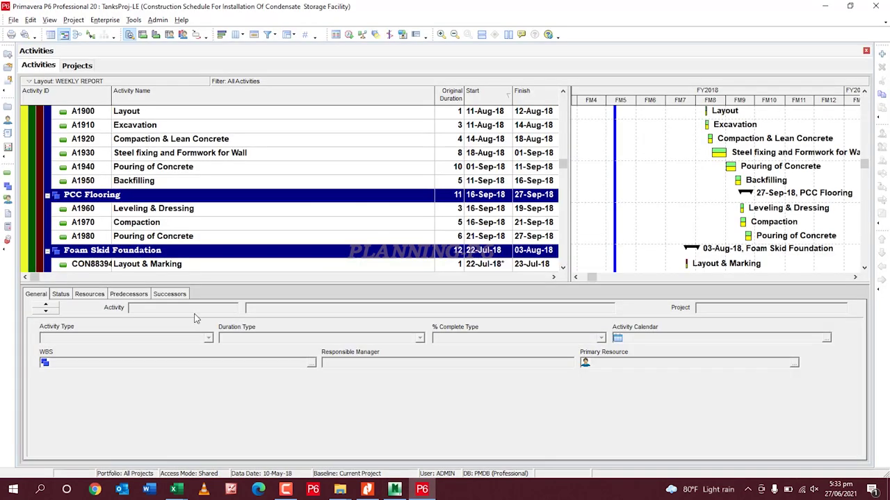
scroll(164, 245, down, 1)
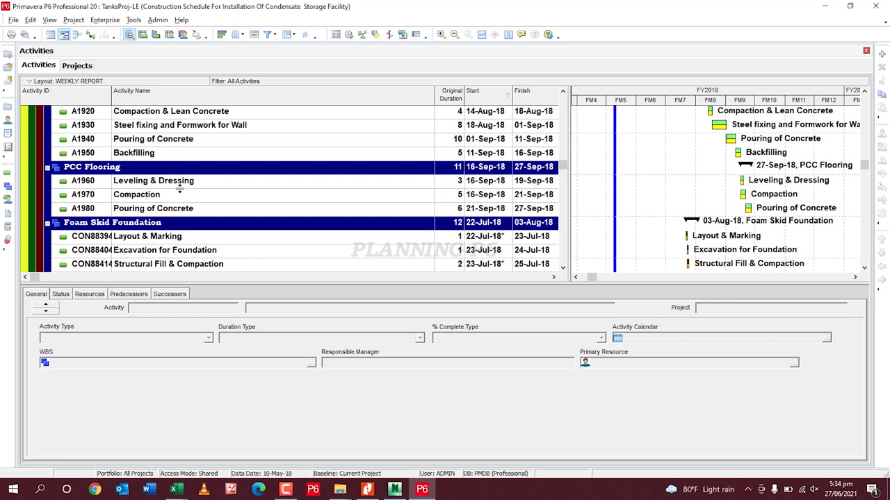
scroll(177, 187, down, 5)
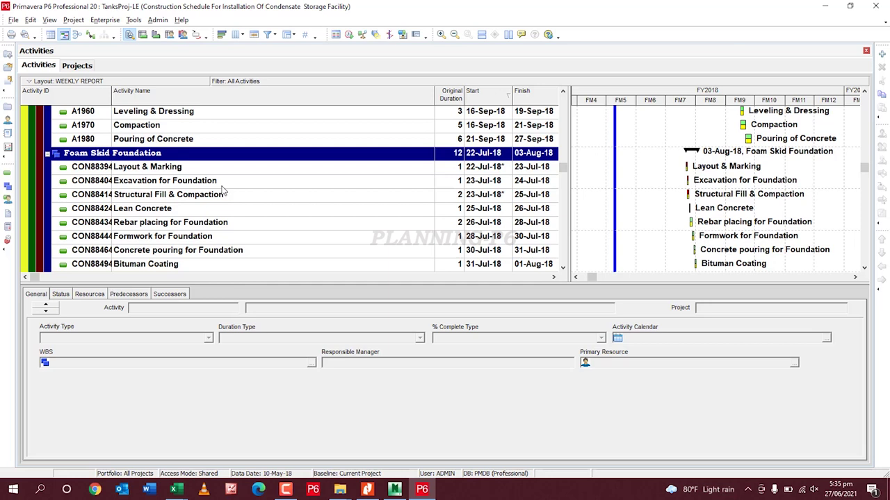
scroll(284, 189, down, 1)
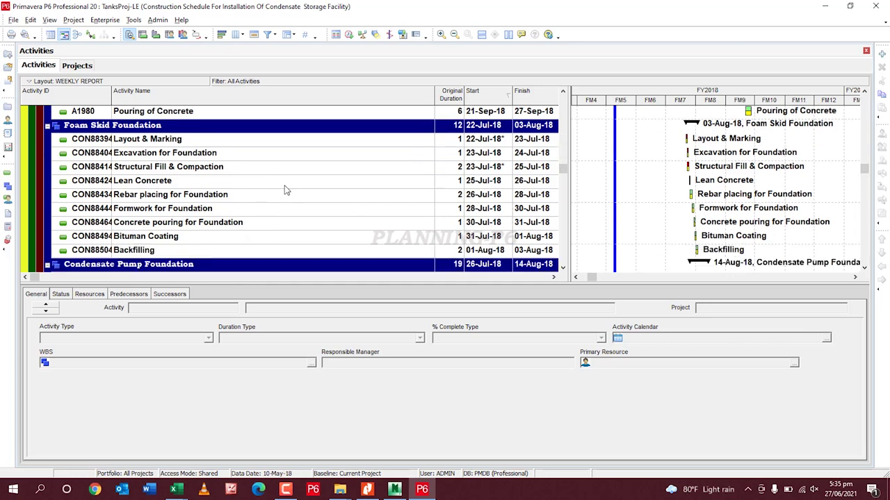
Switch to the Navisworks model and follow the pipelines away from the tanks to the foam skid at their far end
click(395, 489)
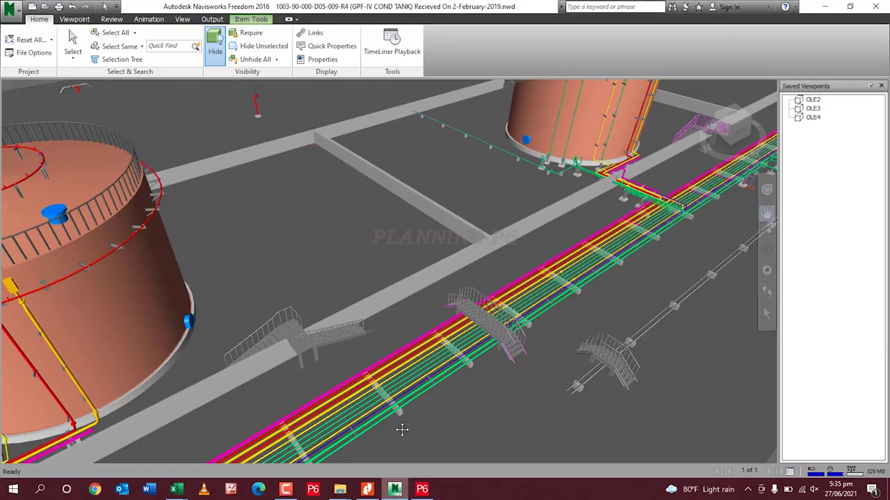
scroll(330, 270, down, 5)
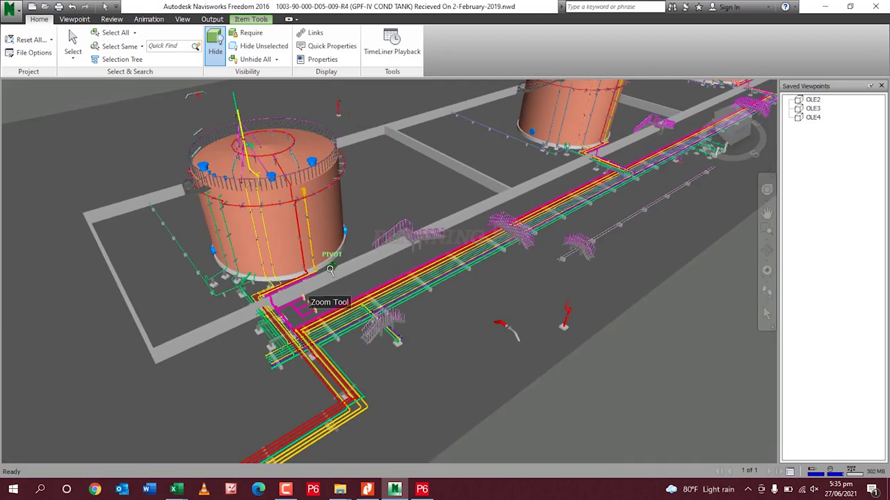
scroll(330, 270, down, 1)
drag(330, 270, 352, 278)
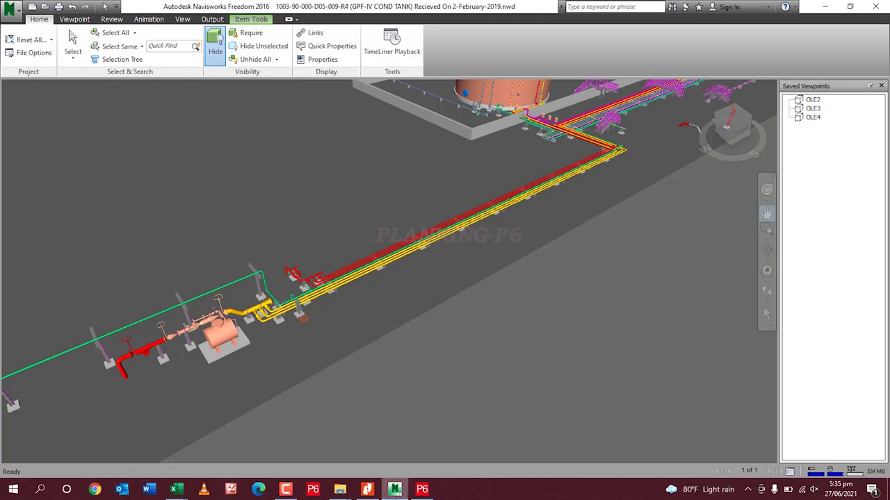
Go back to Primavera P6 and view the Condensate Pump Foundation activities
click(421, 489)
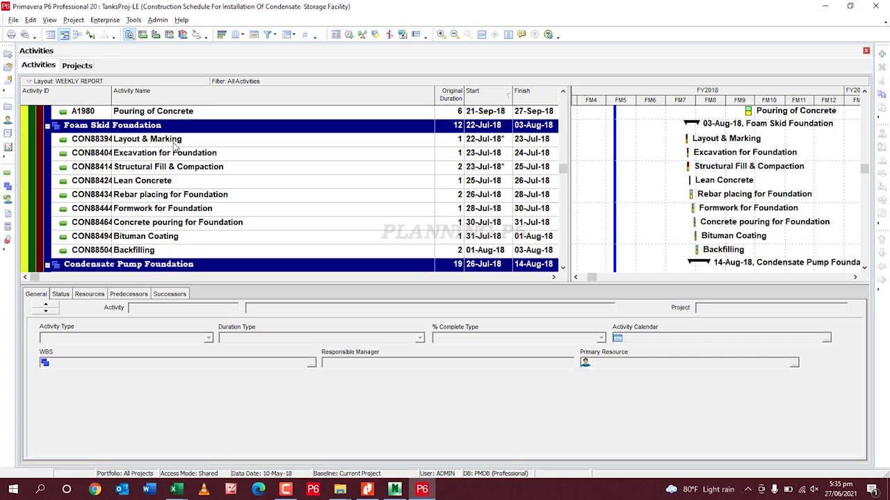
scroll(215, 160, down, 4)
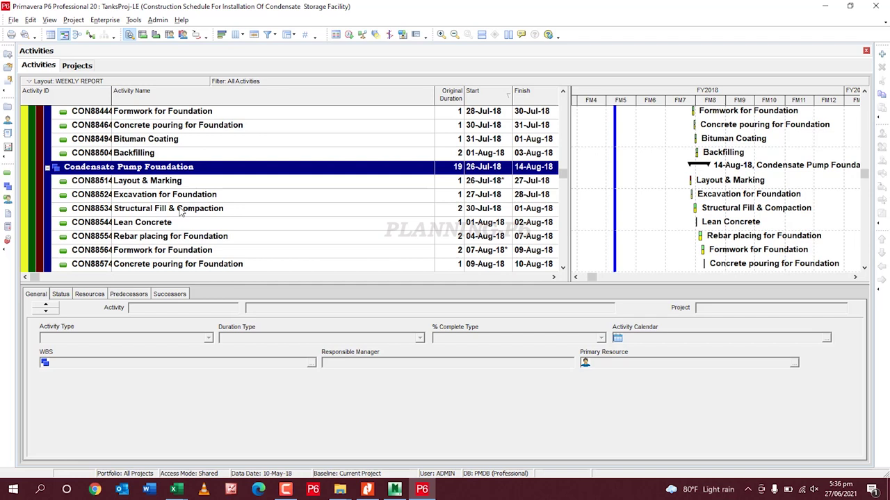
Switch to the Navisworks model and locate the condensate pumps and their foundations beside the pipe rack
scroll(252, 206, down, 3)
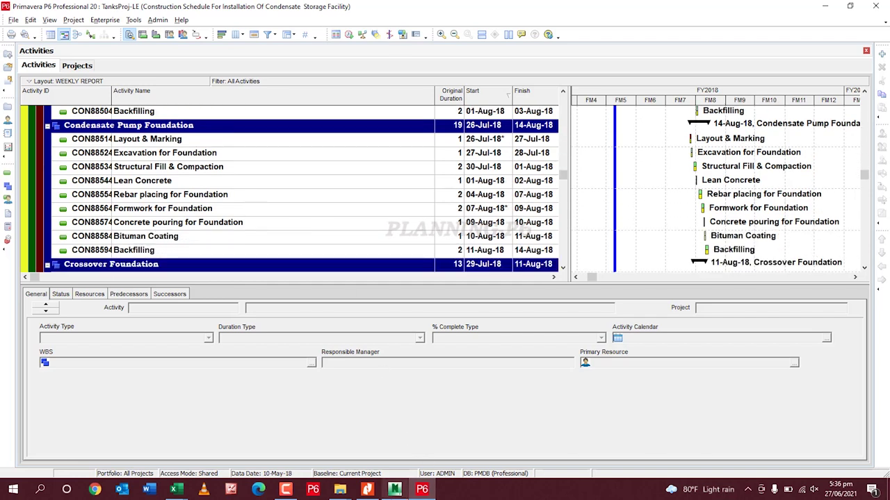
click(395, 489)
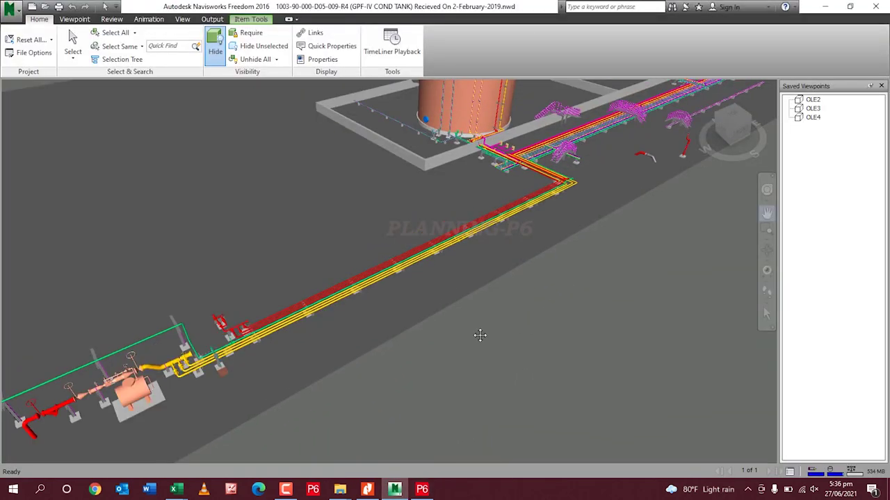
scroll(507, 221, down, 6)
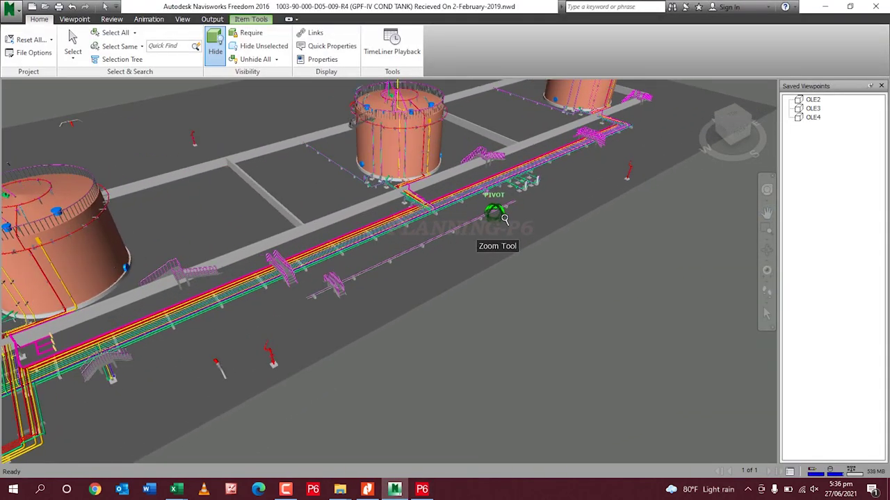
scroll(562, 202, up, 8)
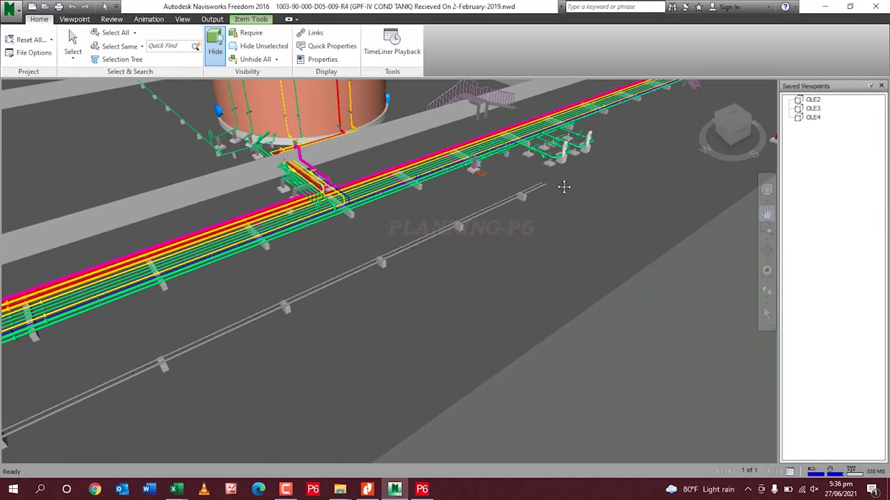
scroll(526, 238, up, 8)
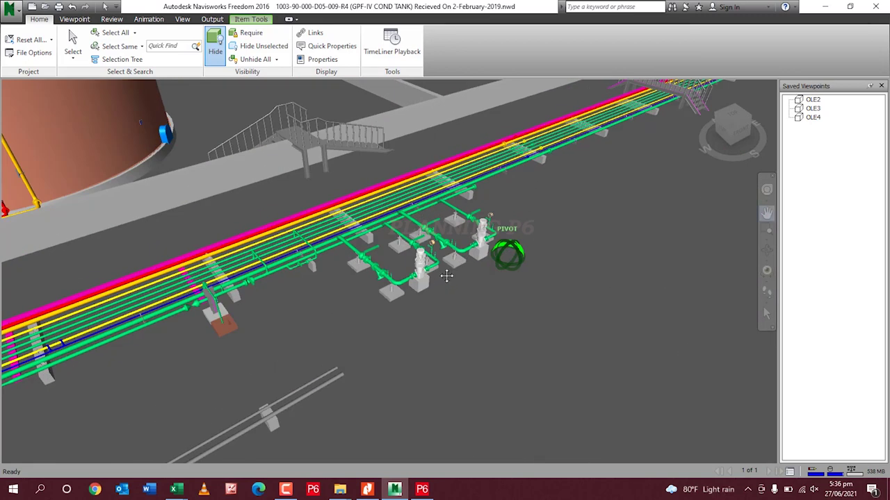
scroll(446, 276, up, 5)
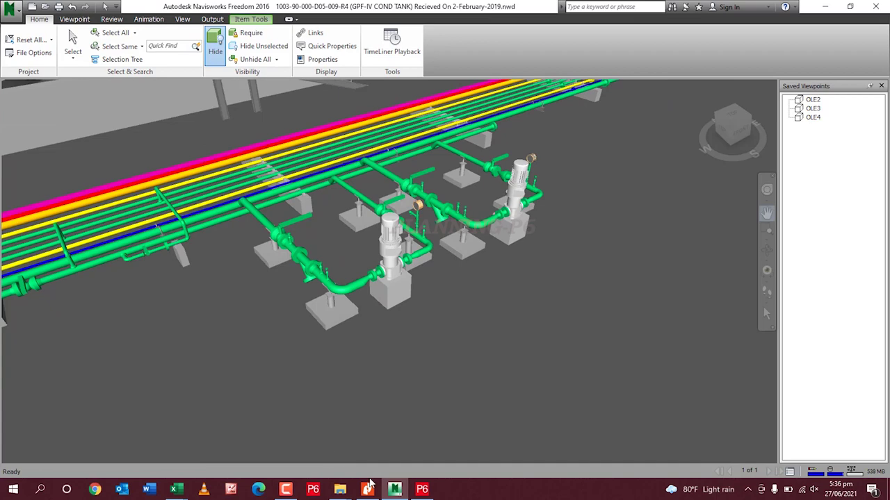
Return to Primavera P6 and review the Crossover Foundation and the Pipe Supports and Sleepers activities
click(422, 489)
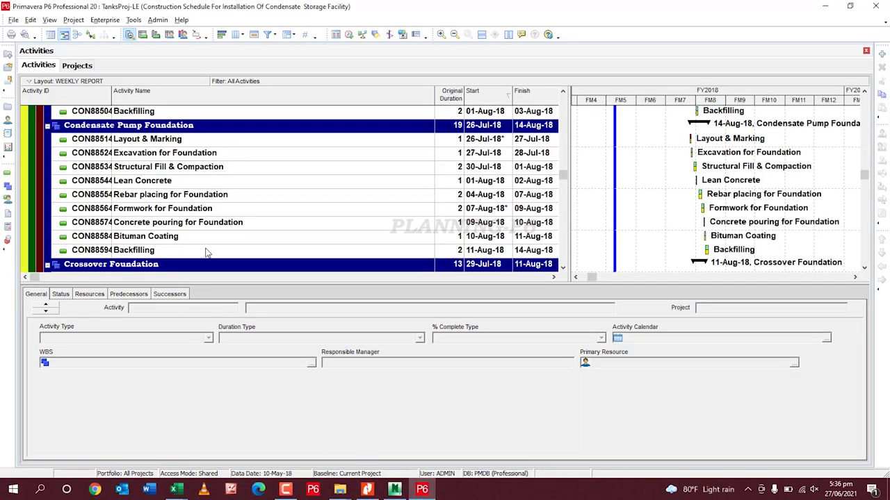
scroll(206, 252, down, 3)
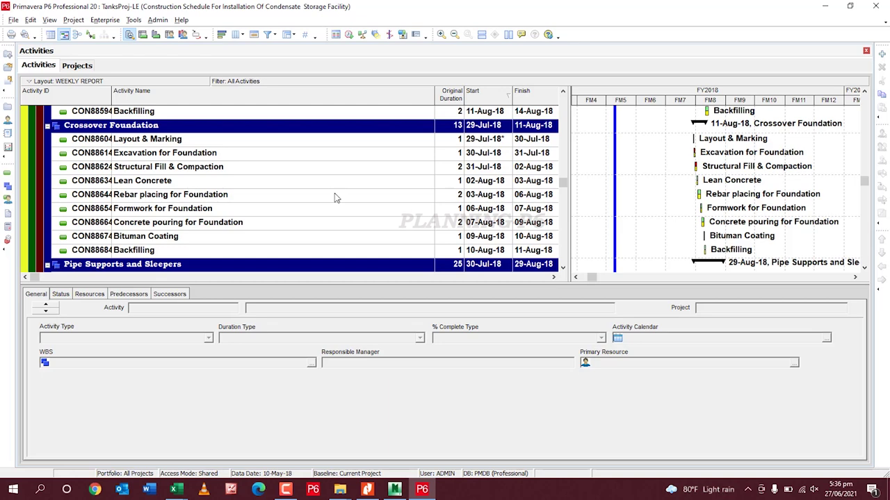
scroll(333, 206, down, 1)
scroll(333, 205, down, 2)
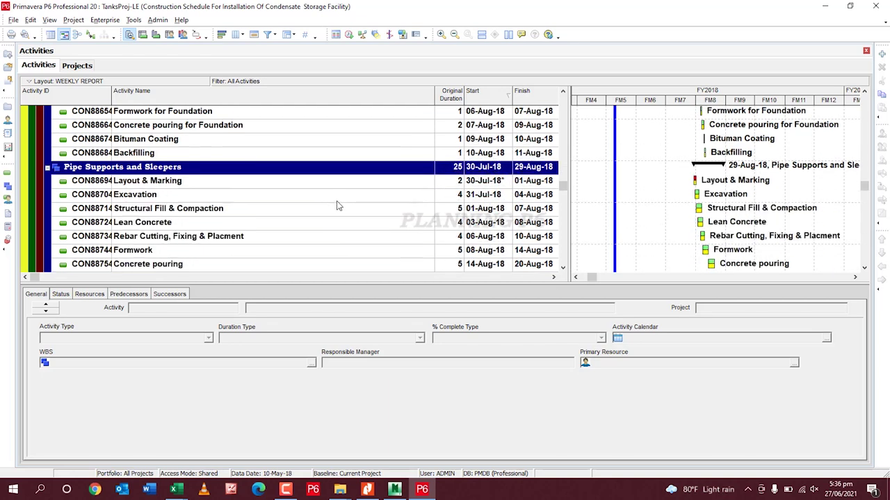
scroll(339, 199, down, 1)
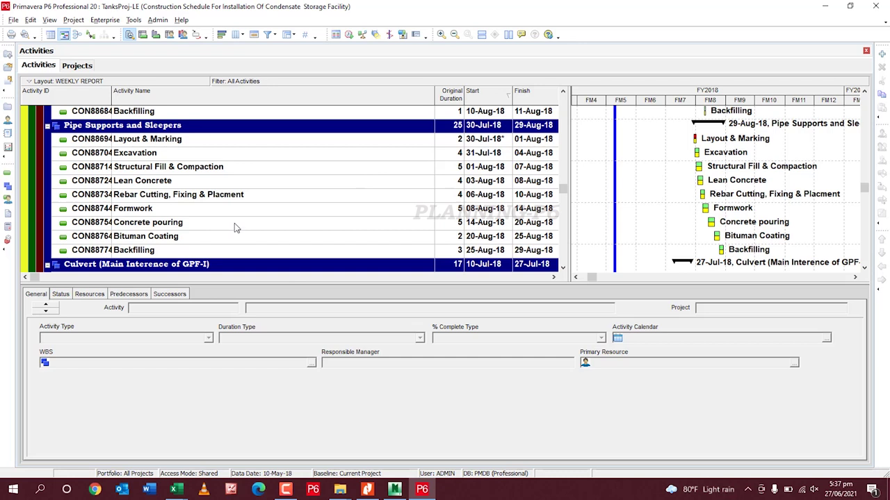
View the Culvert (Main Interence of GPF-I) activities from layout and marking to concrete pouring for the roof
scroll(237, 219, down, 4)
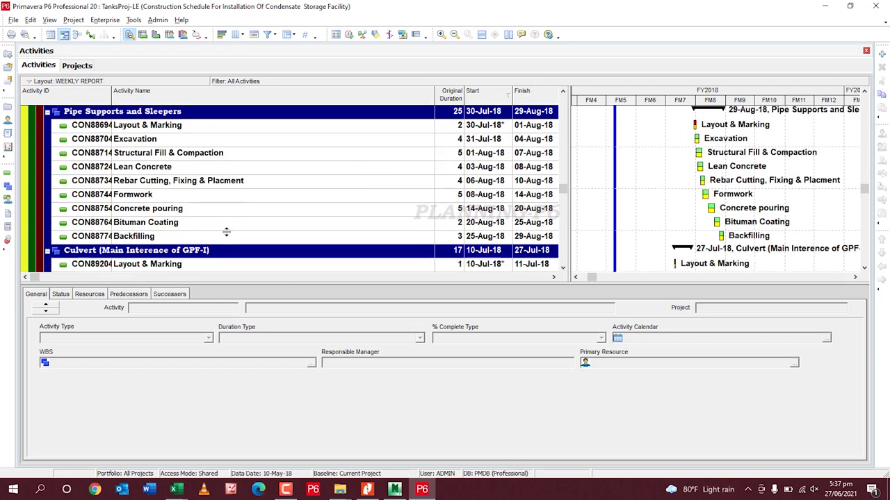
scroll(216, 231, down, 1)
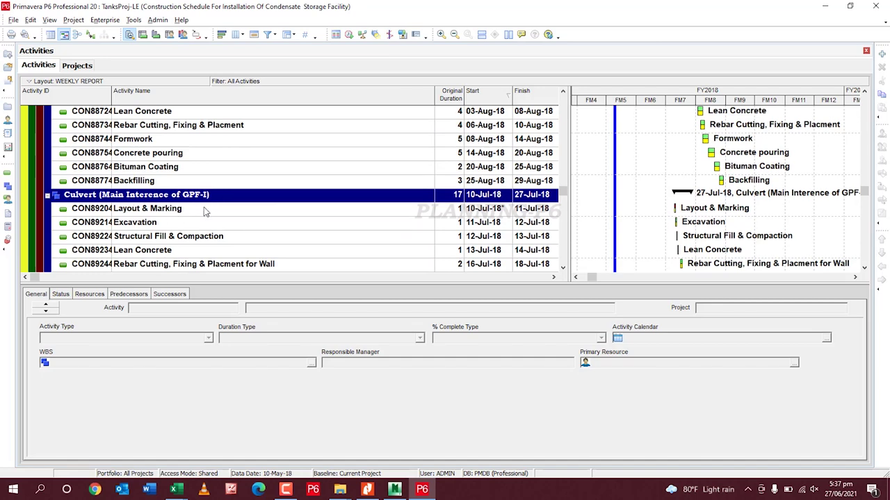
scroll(164, 229, down, 3)
scroll(161, 231, down, 2)
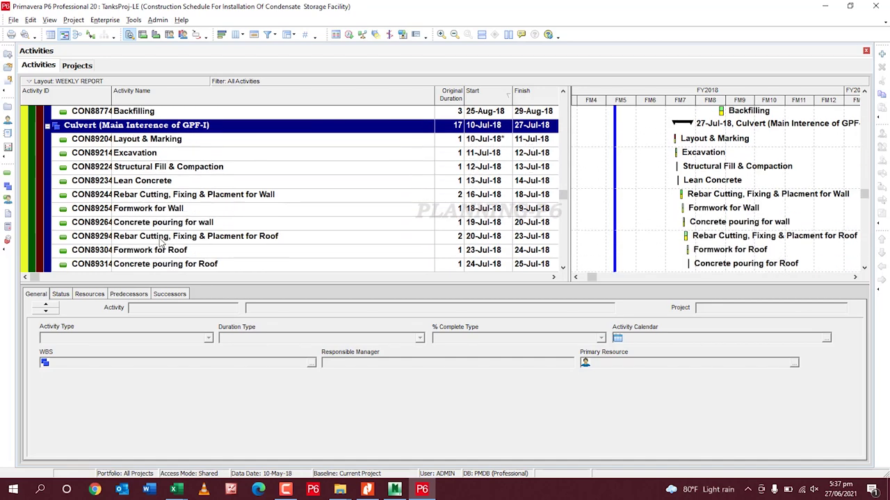
Switch to the Navisworks model and follow the green pipeline past the foam skid to the culvert at the site's edge
click(394, 490)
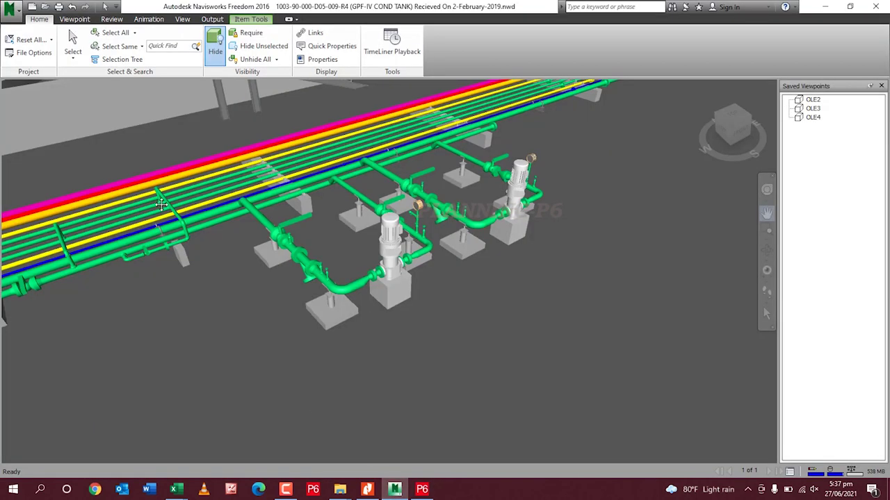
scroll(171, 268, down, 5)
scroll(349, 270, down, 6)
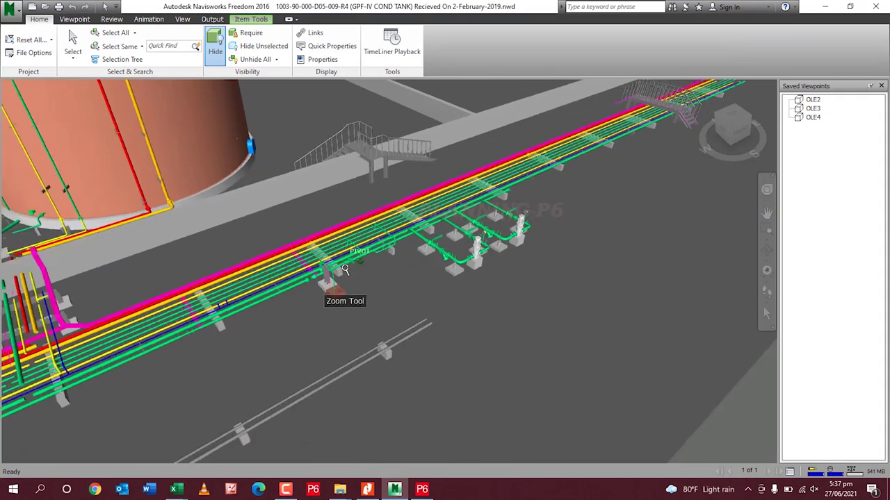
drag(250, 313, 381, 267)
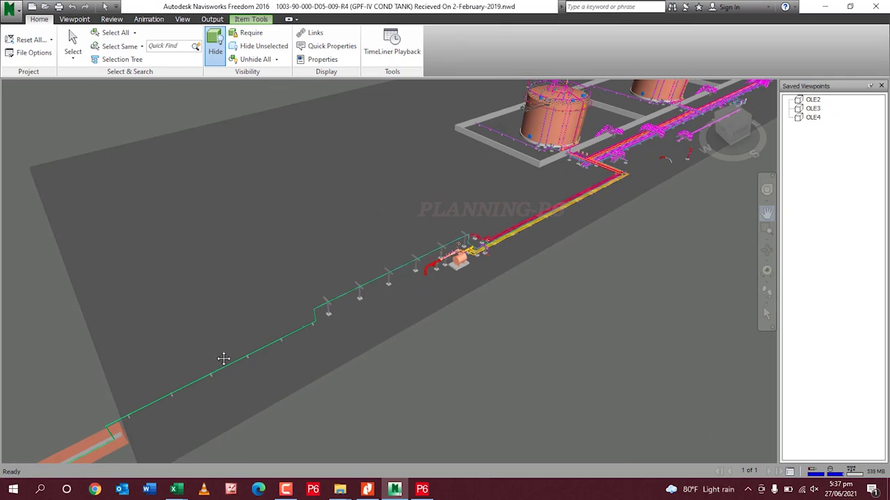
drag(224, 359, 327, 317)
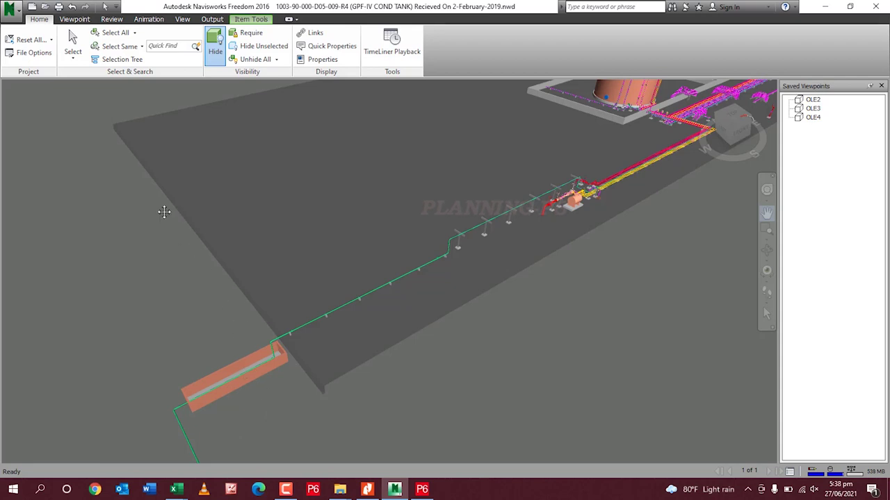
drag(99, 165, 135, 174)
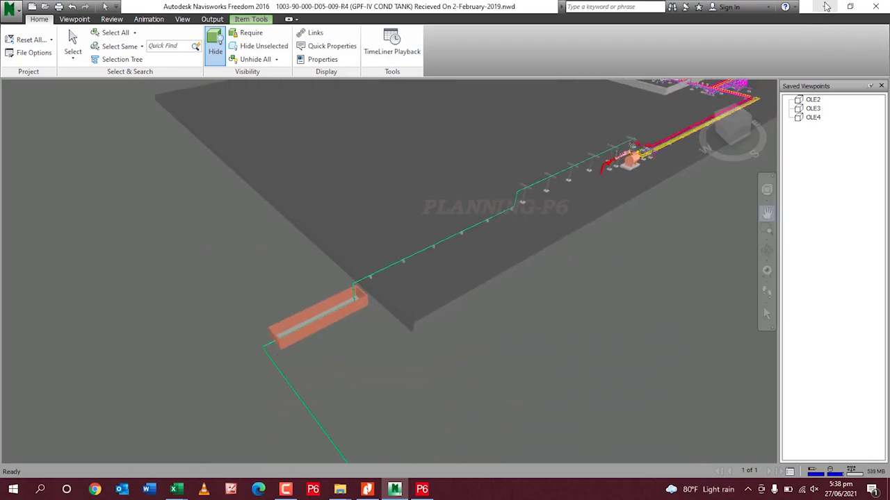
Go back to Primavera P6 and review the culvert's wall, roof, bitumen coating and backfilling activities
click(422, 489)
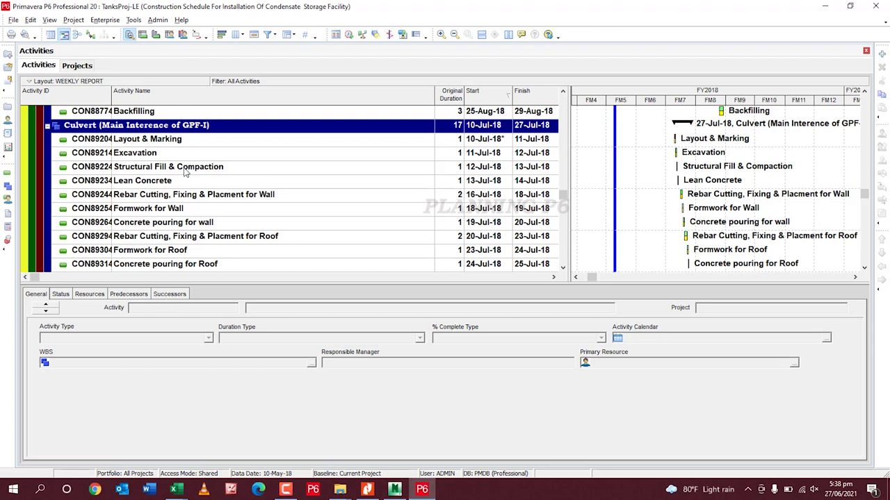
scroll(204, 162, down, 1)
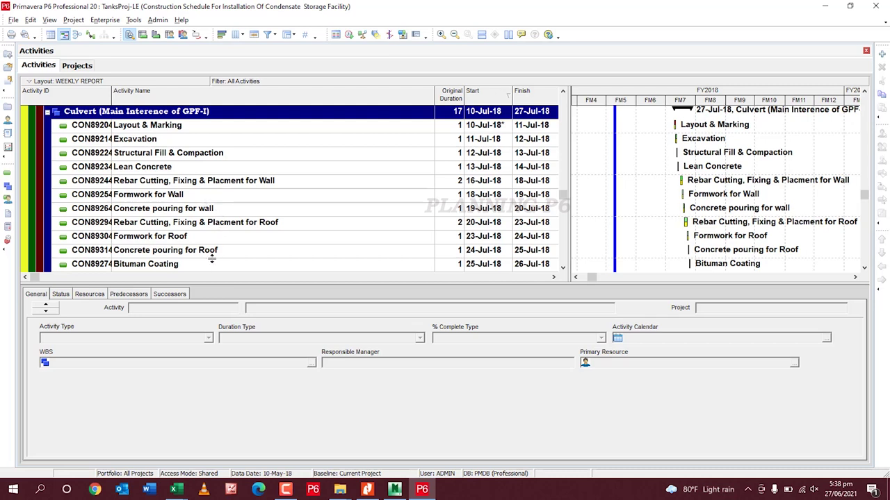
scroll(212, 255, down, 1)
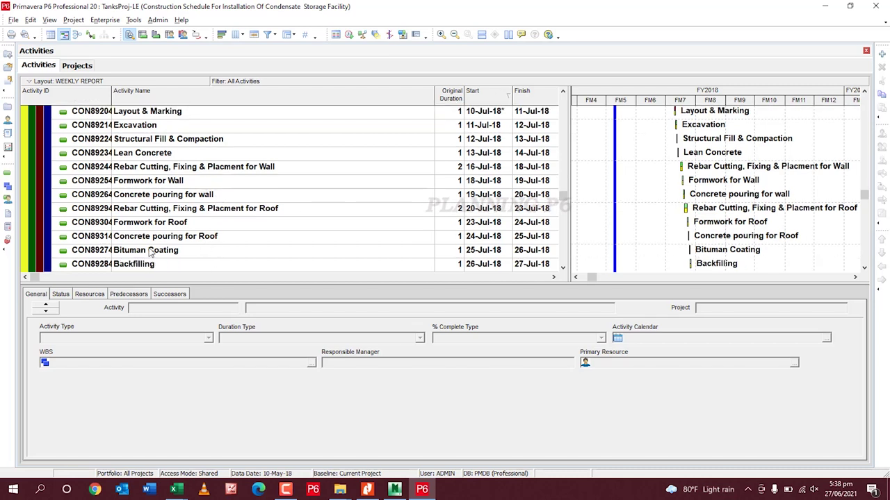
scroll(153, 251, down, 1)
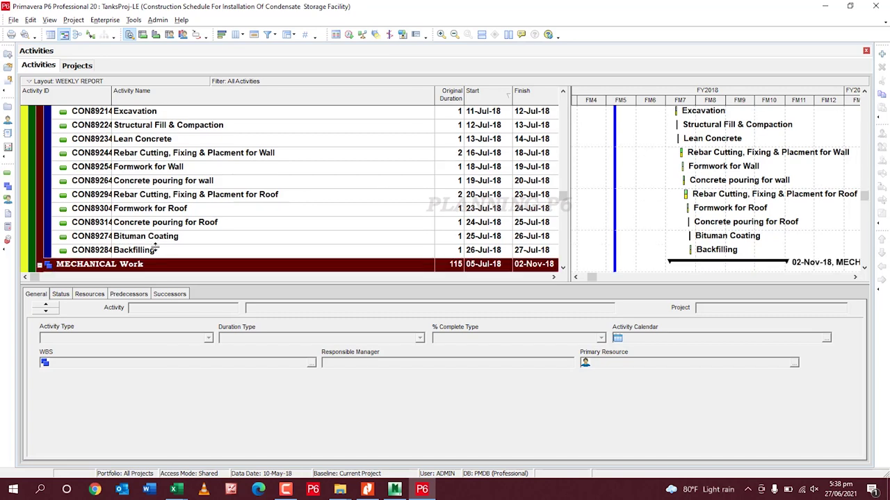
Review the Fabrication of Tanks activities under MECHANICAL Work, from annular and bottom plates to radiography of T joints
scroll(185, 215, down, 2)
scroll(187, 217, down, 1)
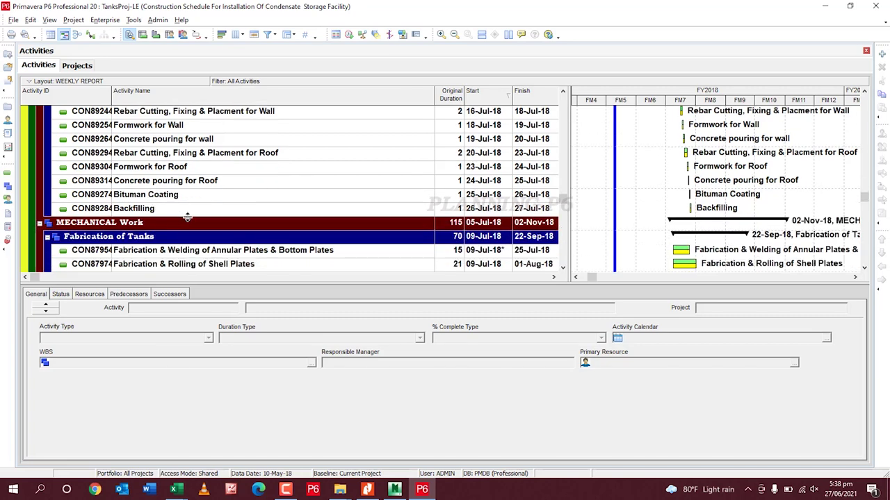
scroll(189, 214, down, 1)
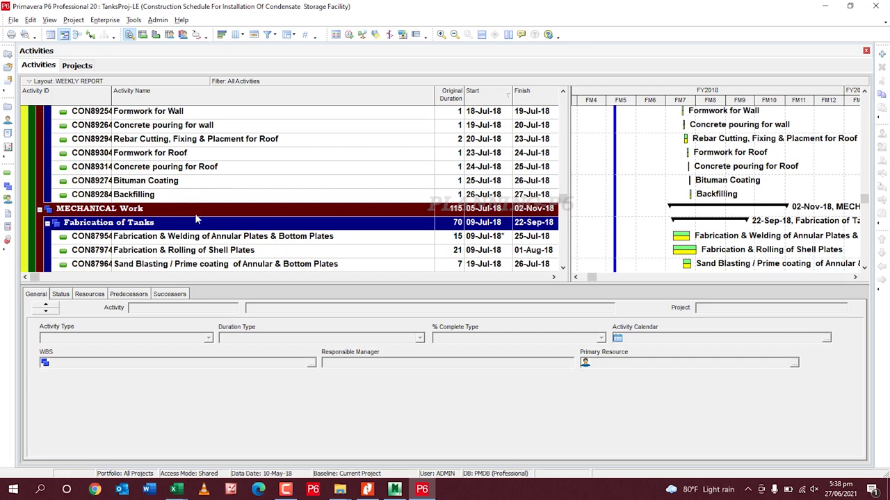
scroll(187, 230, down, 1)
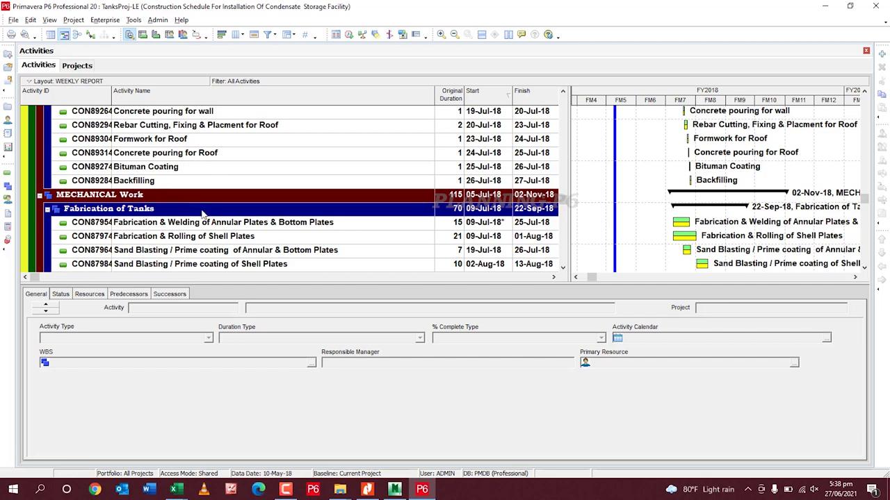
scroll(201, 215, down, 1)
scroll(204, 215, down, 1)
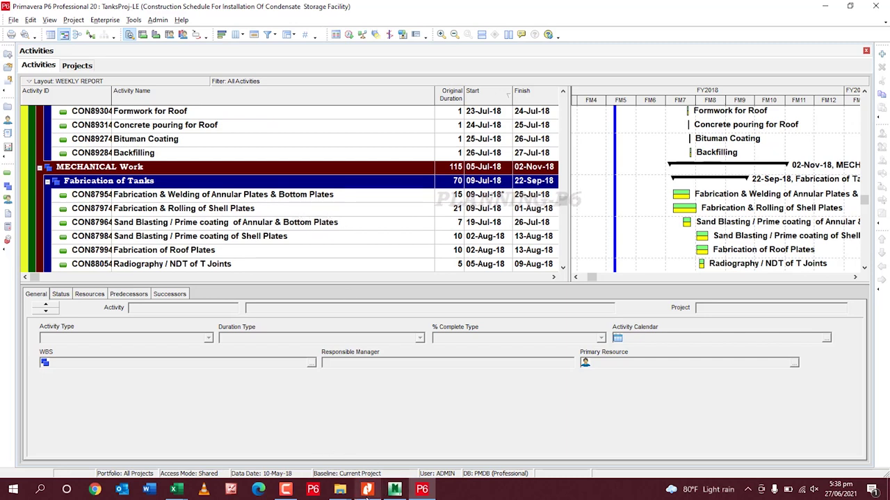
Switch to Nitro Pro and examine the tank elevation, nozzle orientation and bill of material in general arrangement drawing GS4-134-ST-DR-001
mouse_move(367, 491)
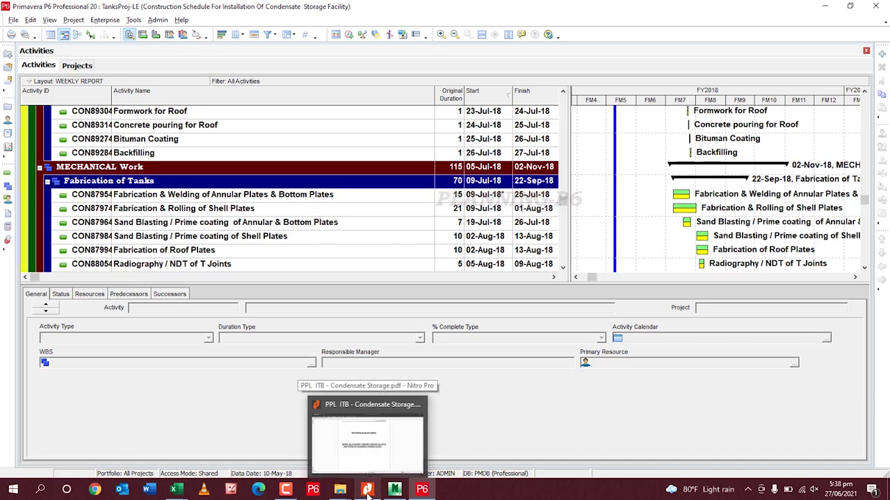
click(367, 492)
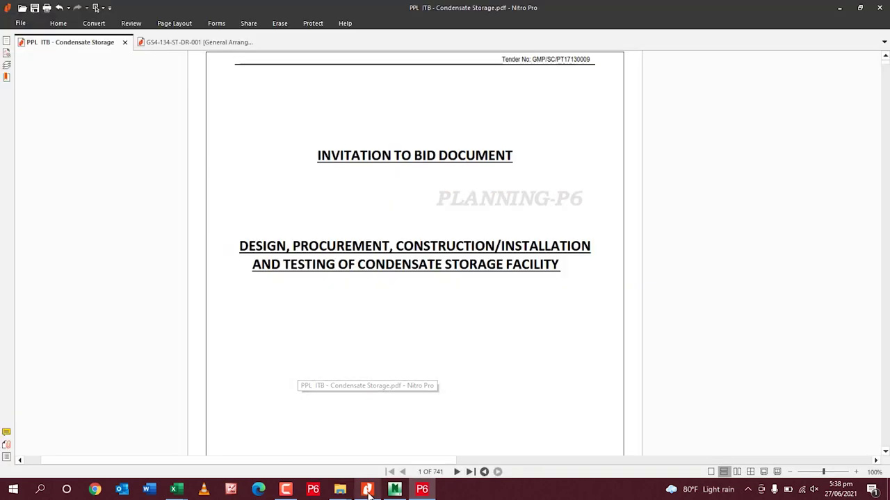
click(203, 43)
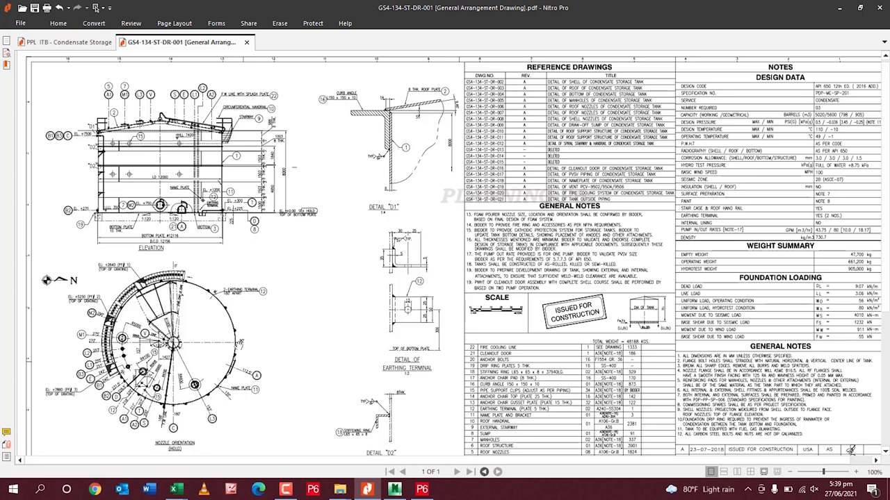
scroll(238, 343, down, 3)
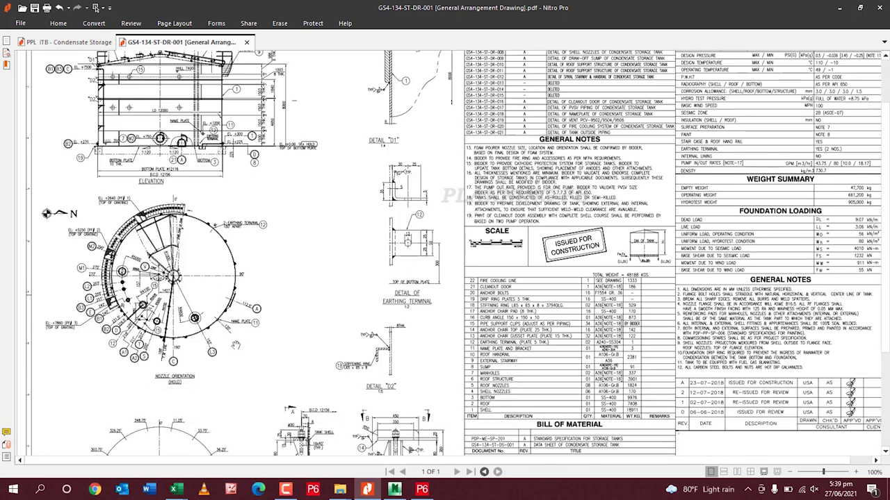
scroll(237, 339, down, 2)
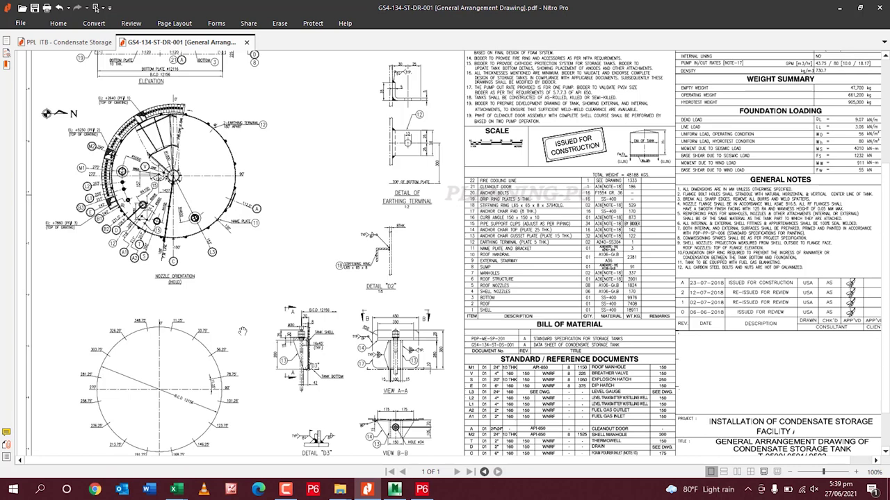
Examine the drawing's weight summary and foundation loading tables at 150% zoom
scroll(170, 238, up, 5)
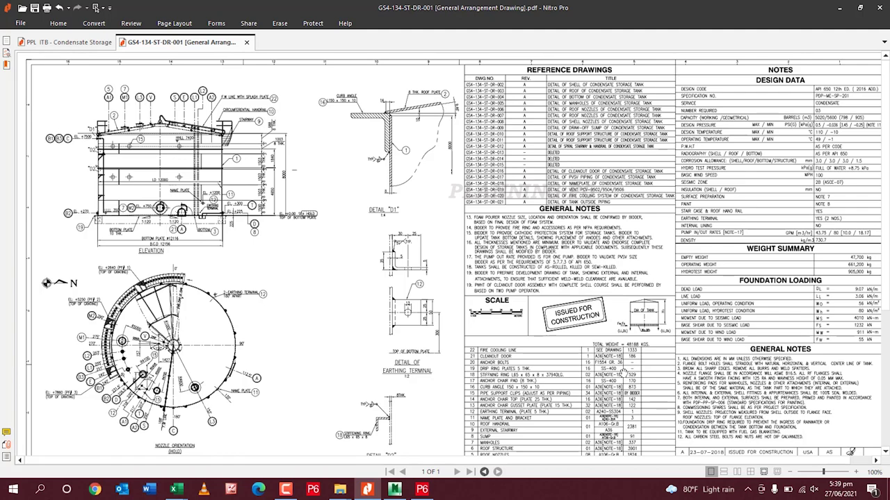
scroll(530, 364, down, 1)
scroll(494, 318, down, 1)
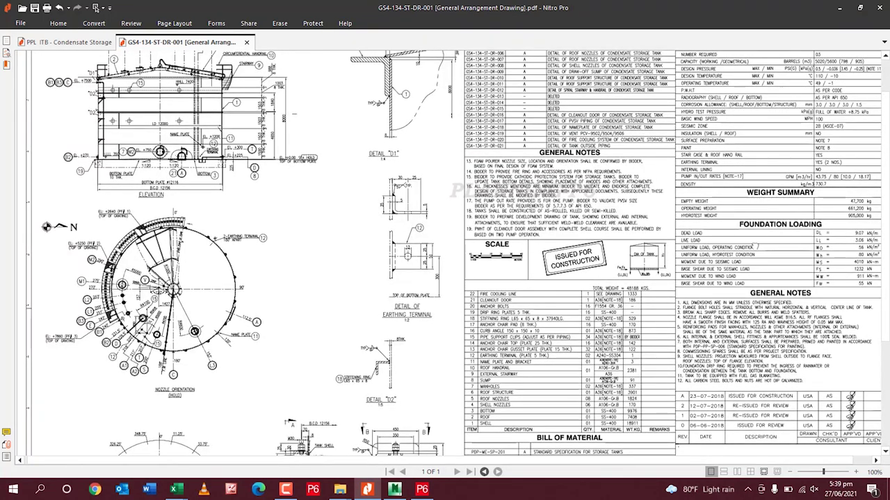
scroll(754, 246, up, 2)
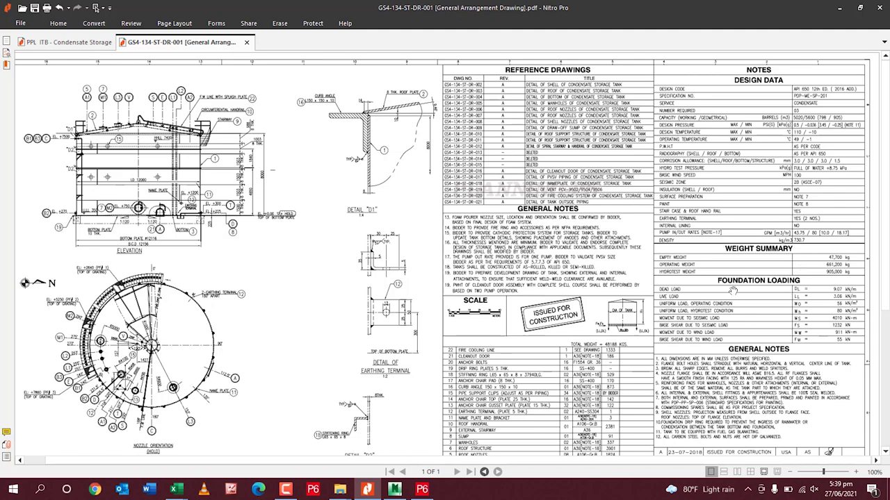
ctrl+scroll(734, 291, up, 2)
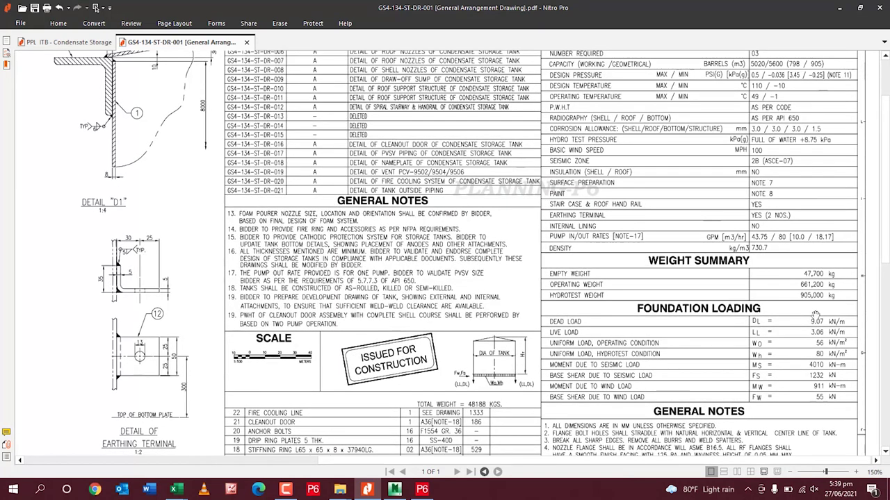
Examine the drawing's foundation loading, general notes, bill of material, revision table, title block and nozzle data at 200% zoom
ctrl+scroll(815, 315, up, 4)
ctrl+scroll(745, 301, down, 3)
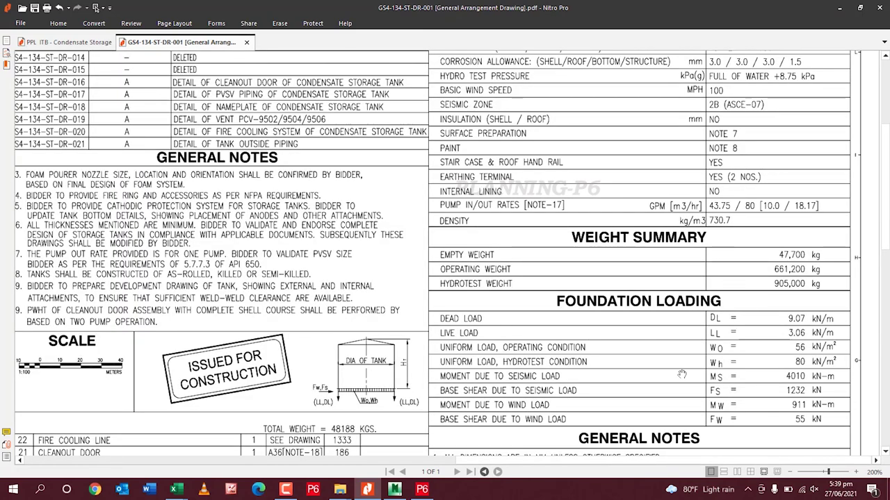
scroll(702, 341, down, 5)
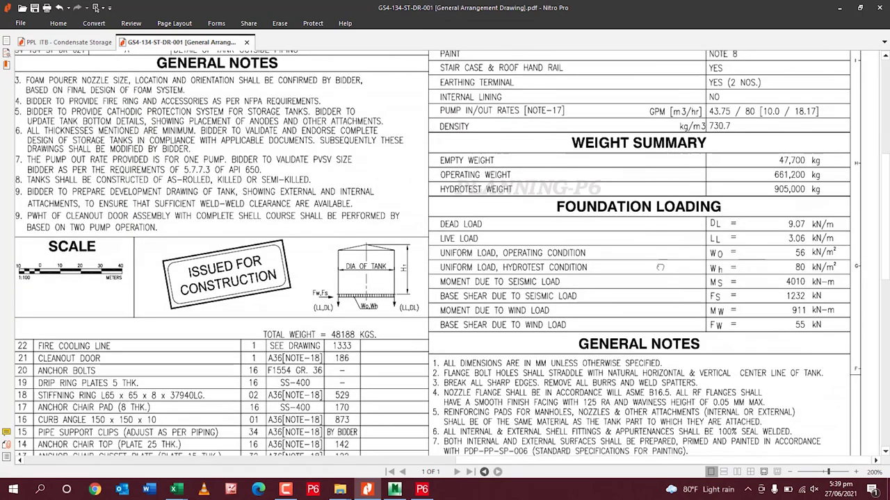
scroll(642, 183, down, 1)
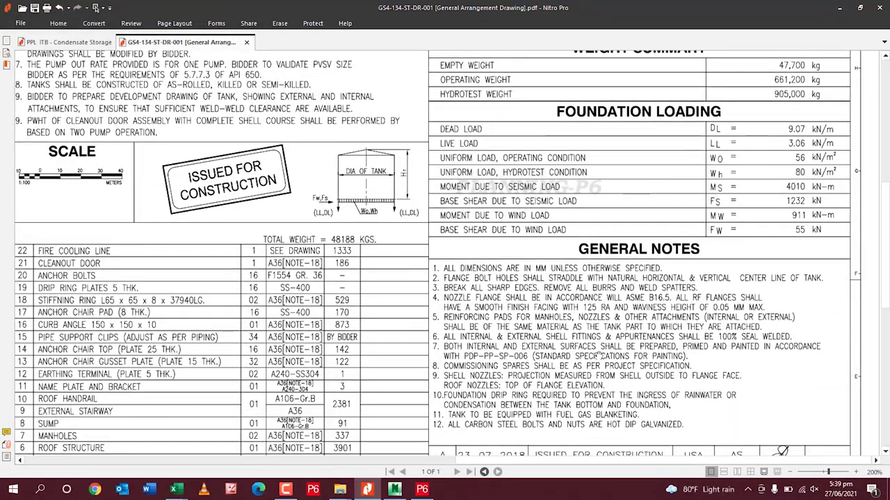
scroll(610, 286, down, 6)
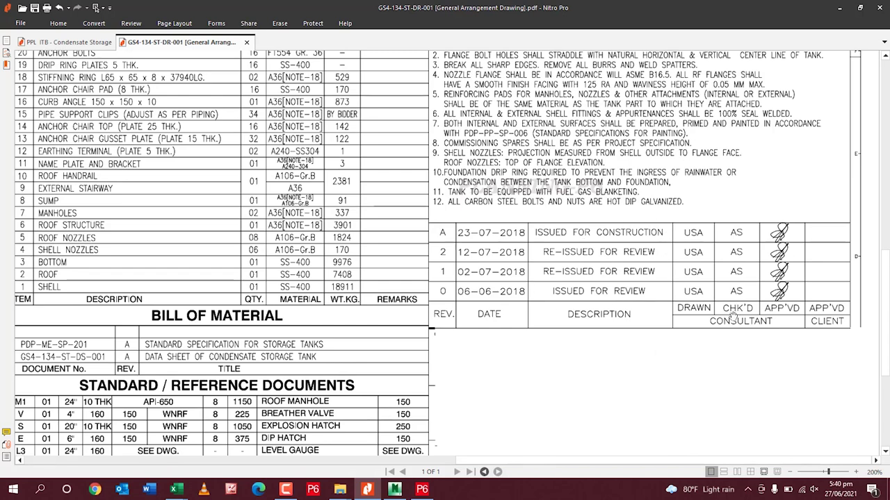
scroll(651, 350, down, 5)
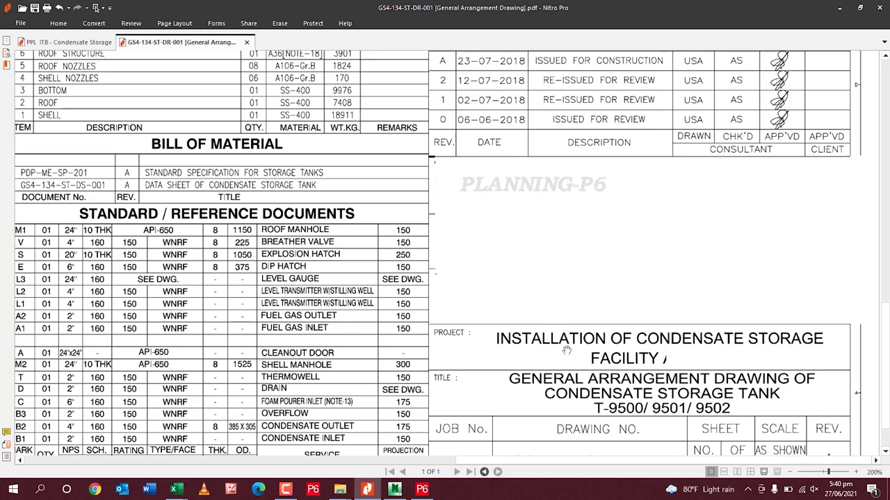
scroll(564, 354, down, 2)
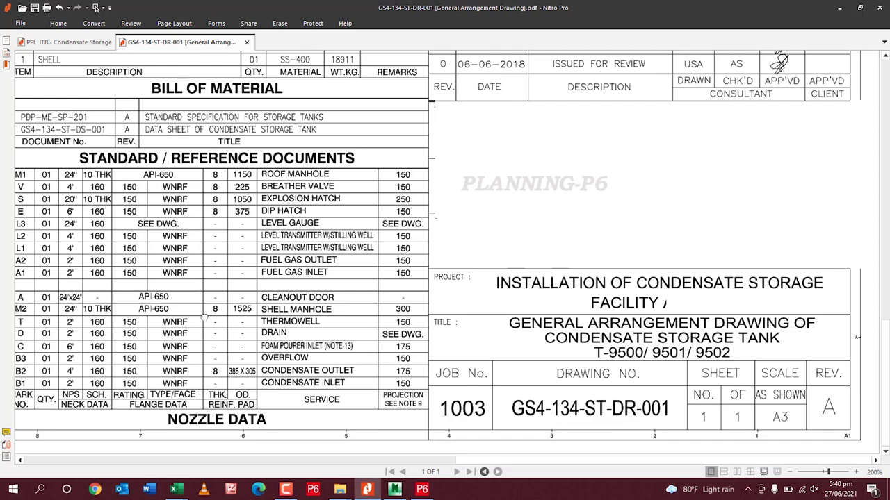
Examine the anchor bolt with chair details, the nozzle orientation plan and the tank elevation in the same drawing
scroll(175, 348, left, 8)
scroll(175, 347, up, 1)
scroll(242, 297, left, 5)
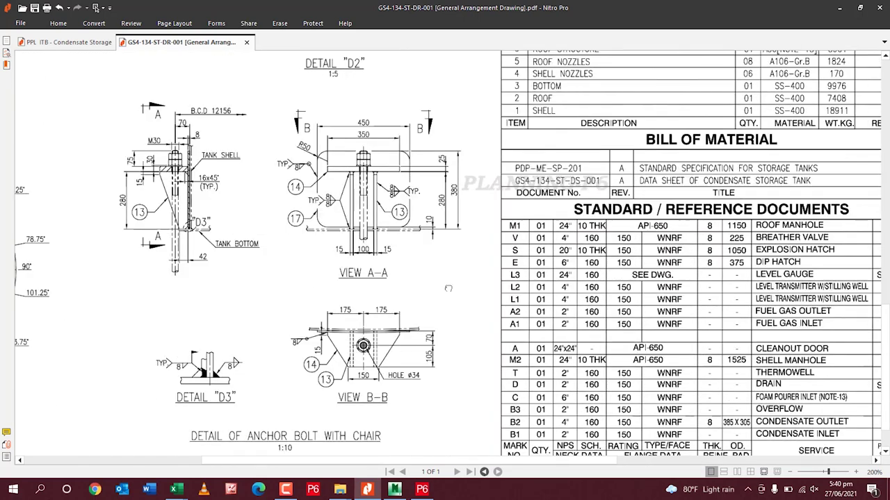
scroll(351, 263, left, 2)
scroll(351, 263, right, 2)
scroll(351, 263, up, 5)
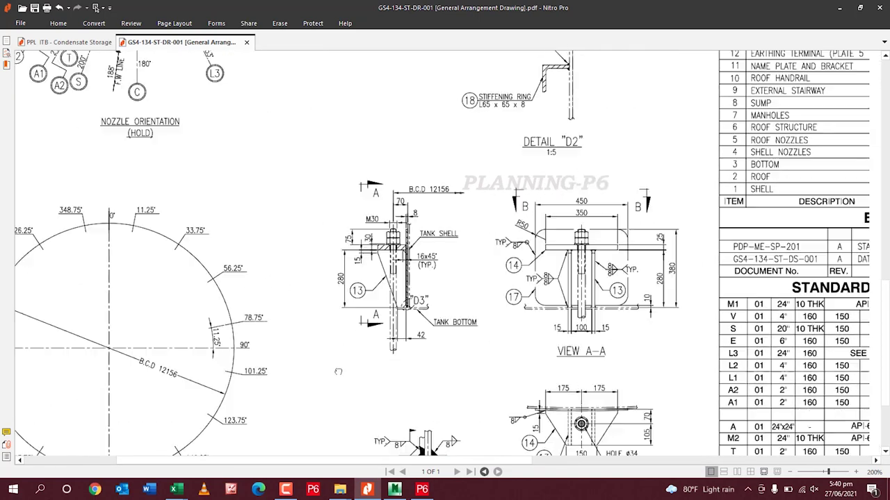
scroll(352, 261, left, 6)
scroll(352, 261, up, 4)
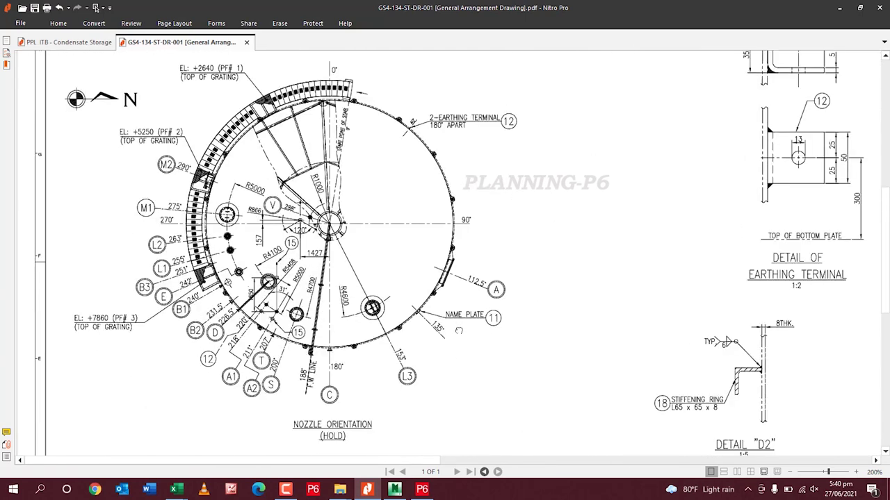
scroll(350, 251, up, 4)
scroll(350, 250, right, 1)
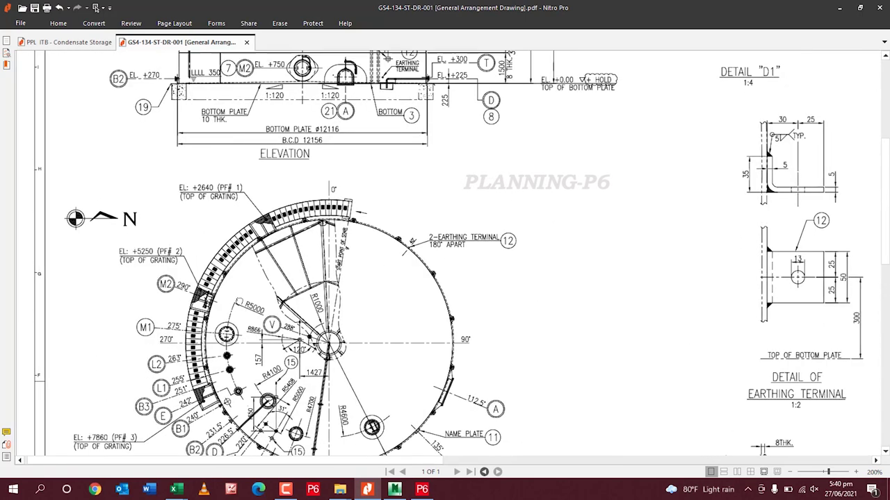
scroll(350, 250, up, 5)
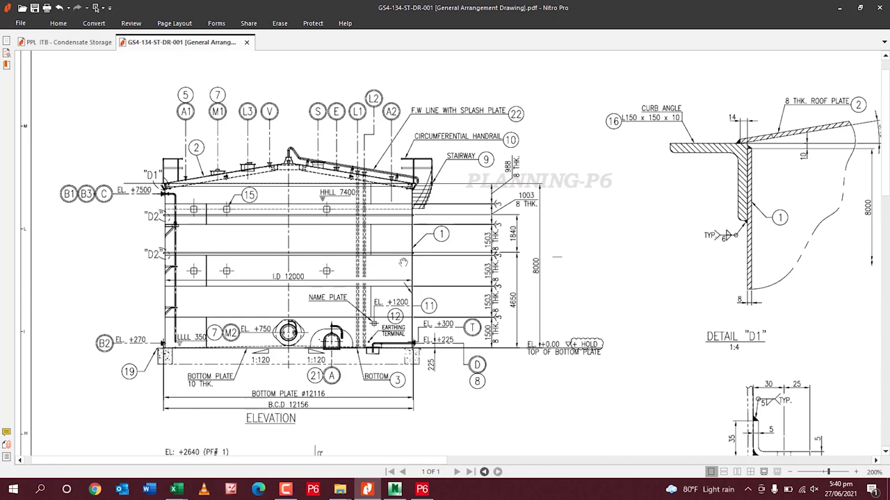
Switch to Primavera P6 and review the remaining Fabrication of Tanks activities, from roof plate prime coating to tank structure sand blasting
click(421, 489)
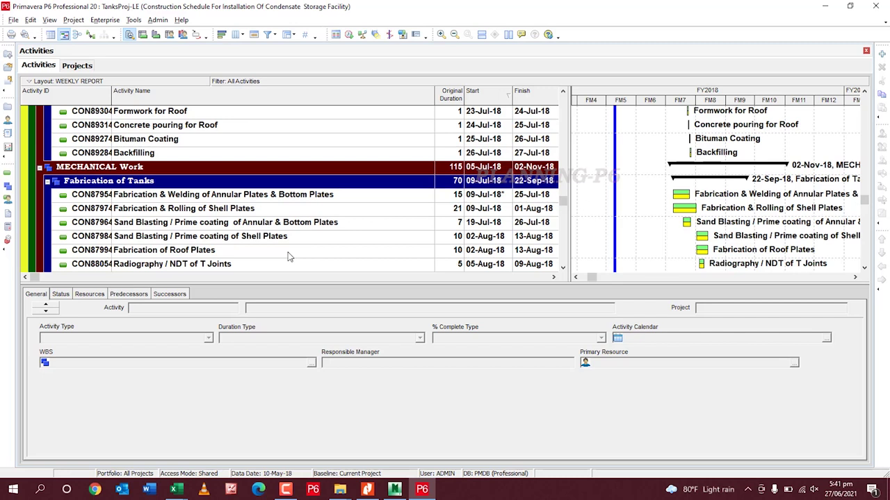
scroll(291, 254, down, 1)
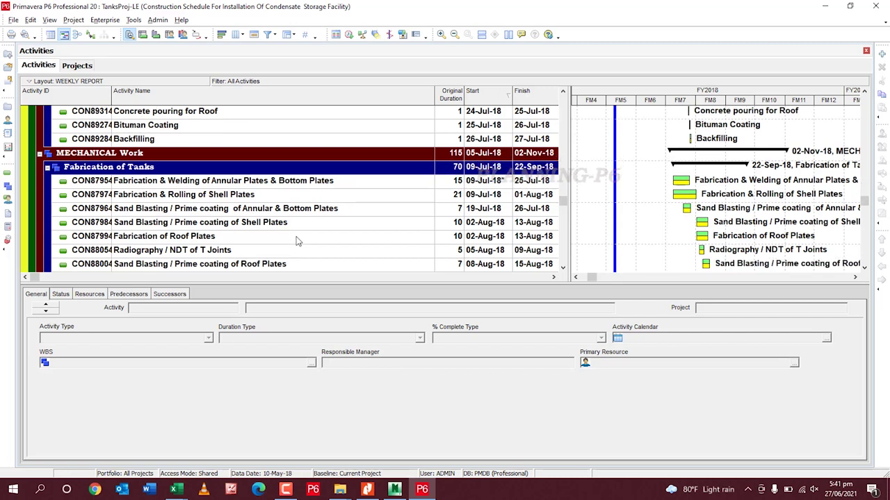
scroll(296, 240, down, 1)
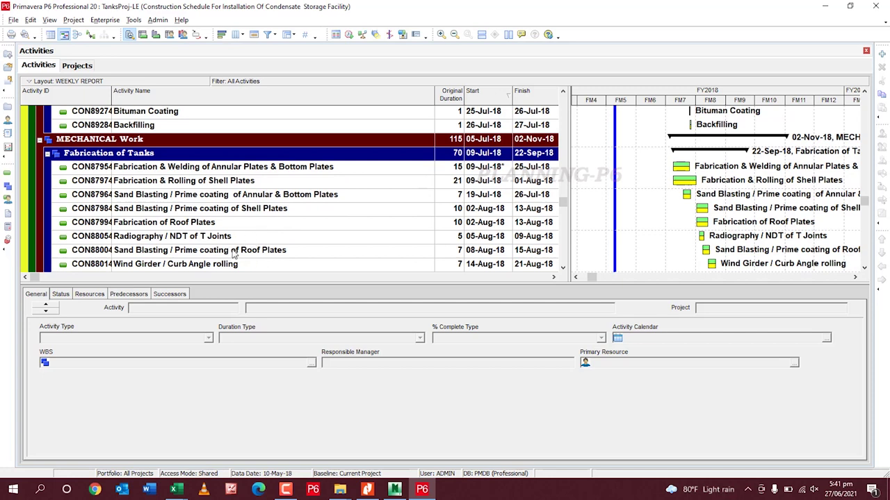
scroll(244, 244, down, 1)
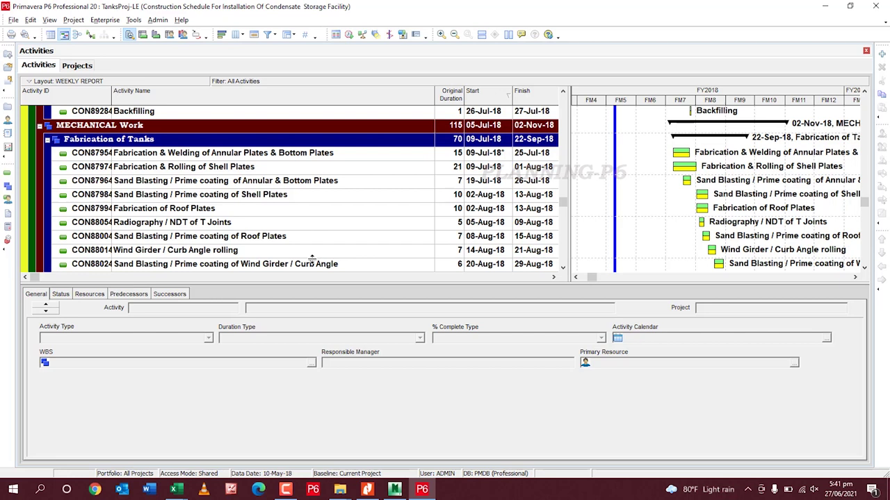
scroll(338, 229, down, 2)
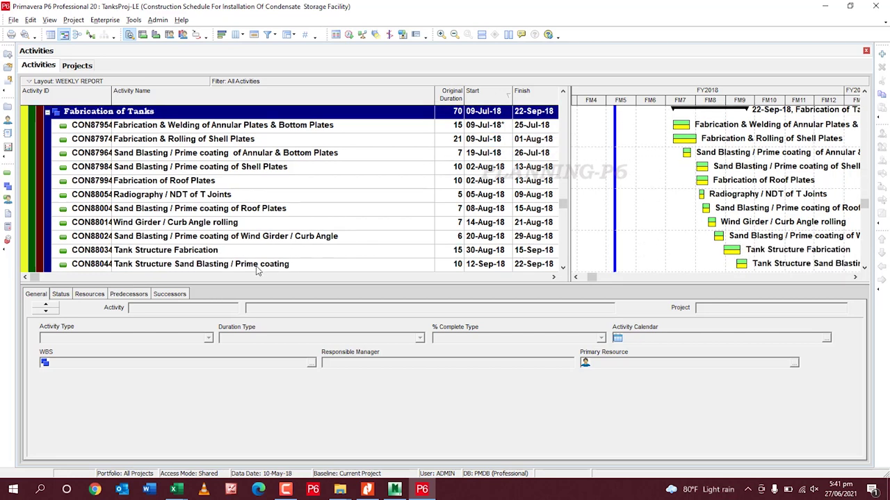
scroll(211, 247, down, 1)
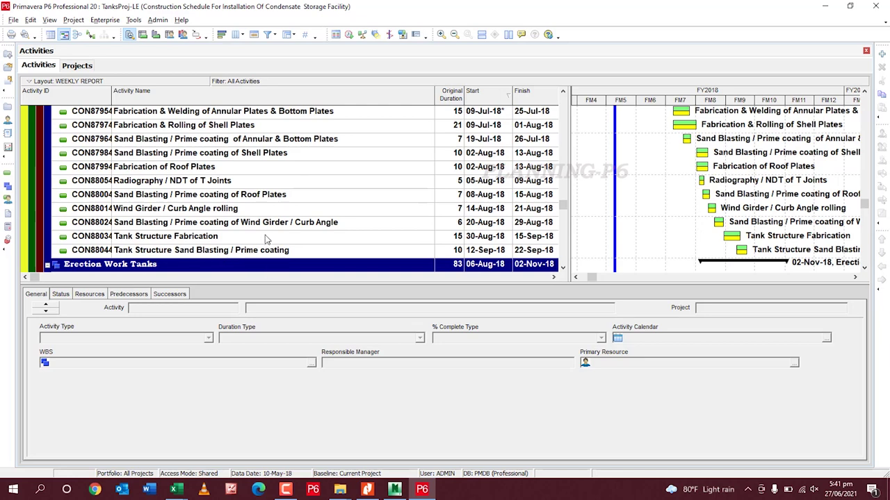
scroll(282, 215, up, 2)
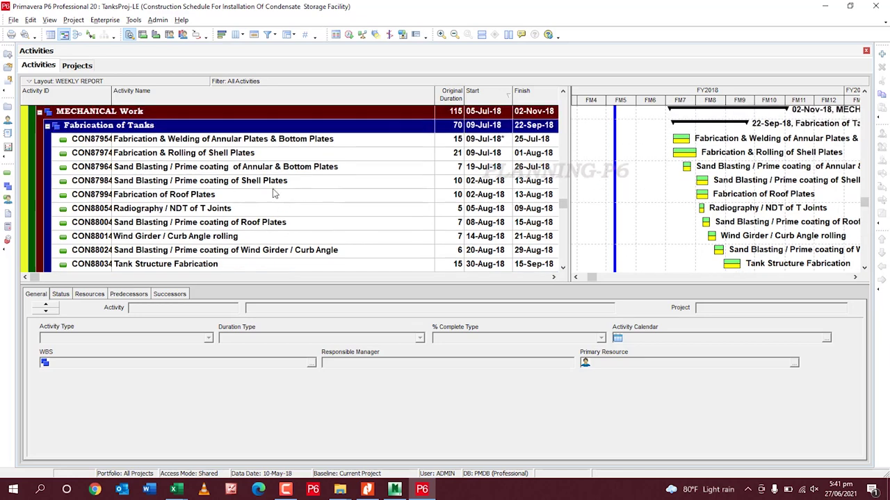
Review the Erection Work Tanks activities, from erection of annular and bottom plates to hydrostatic test and third party calibration
scroll(208, 186, down, 7)
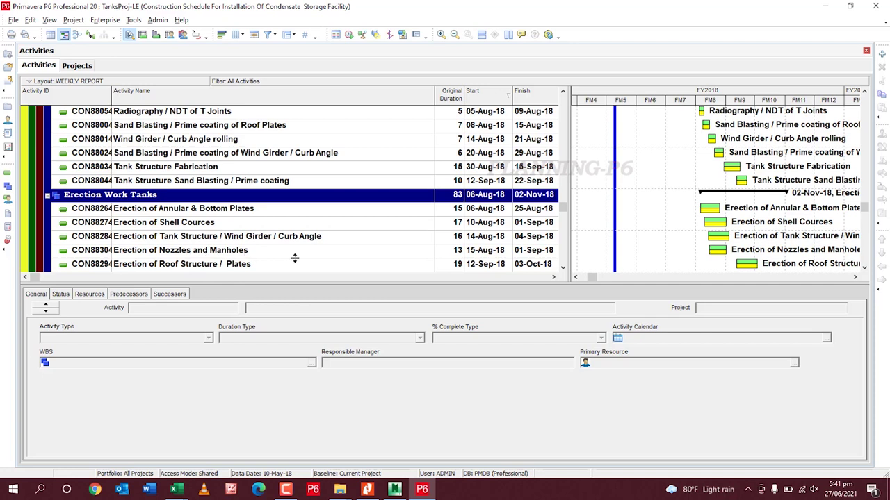
scroll(257, 259, down, 1)
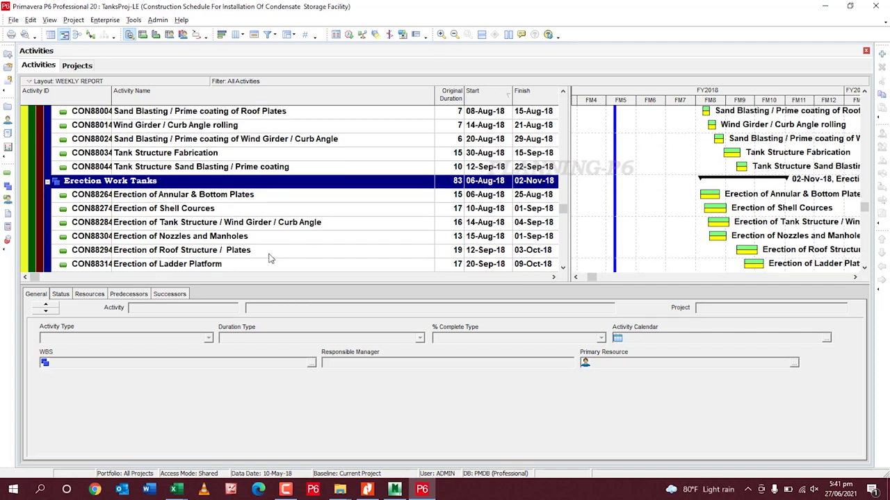
scroll(273, 261, down, 1)
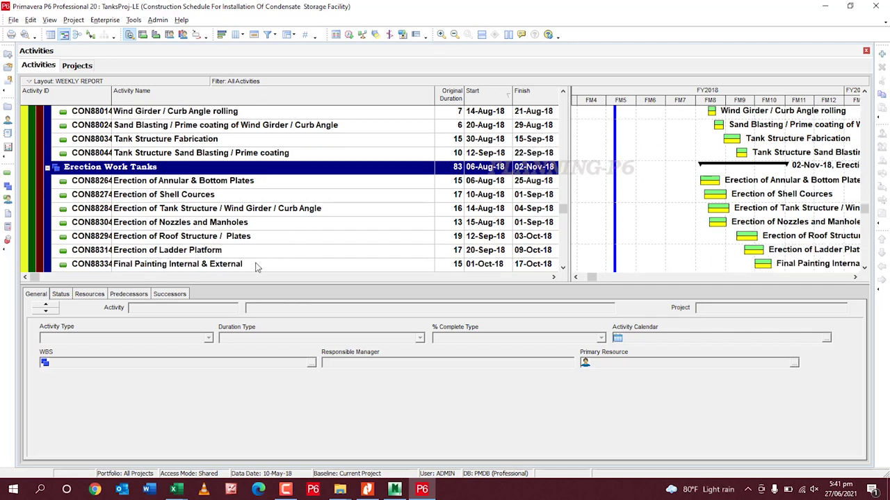
scroll(243, 269, down, 1)
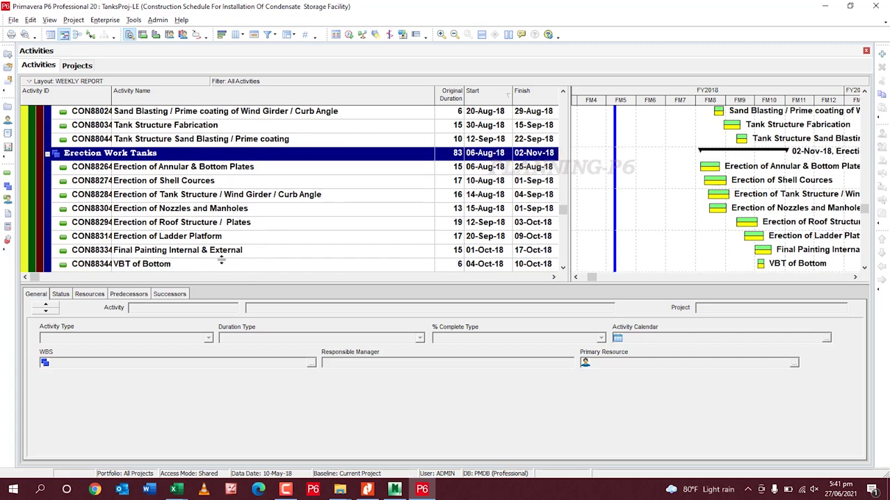
scroll(223, 260, down, 1)
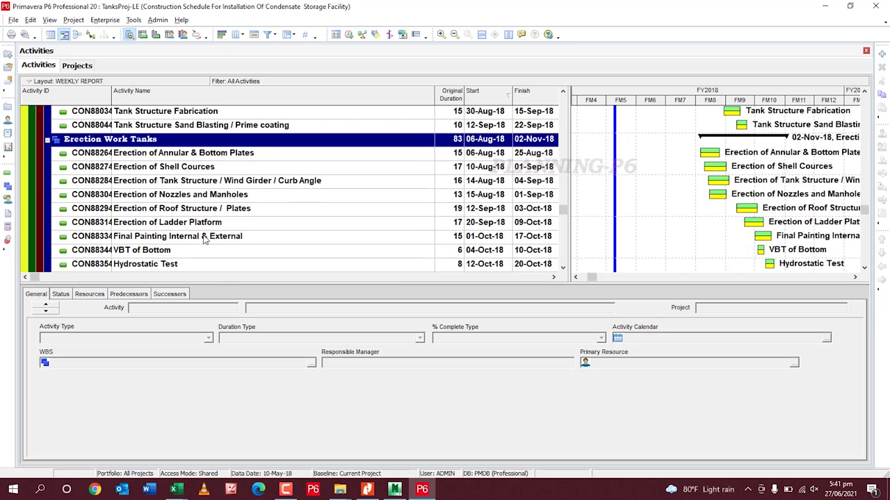
scroll(260, 247, down, 1)
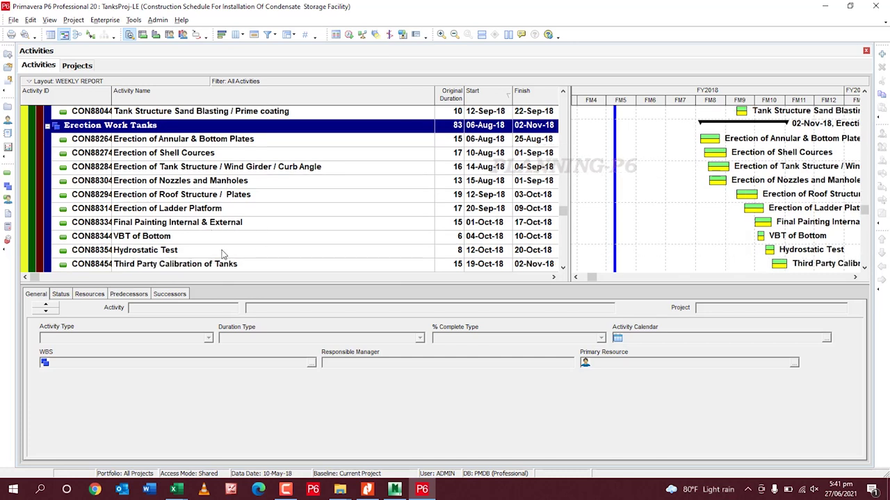
scroll(224, 254, down, 1)
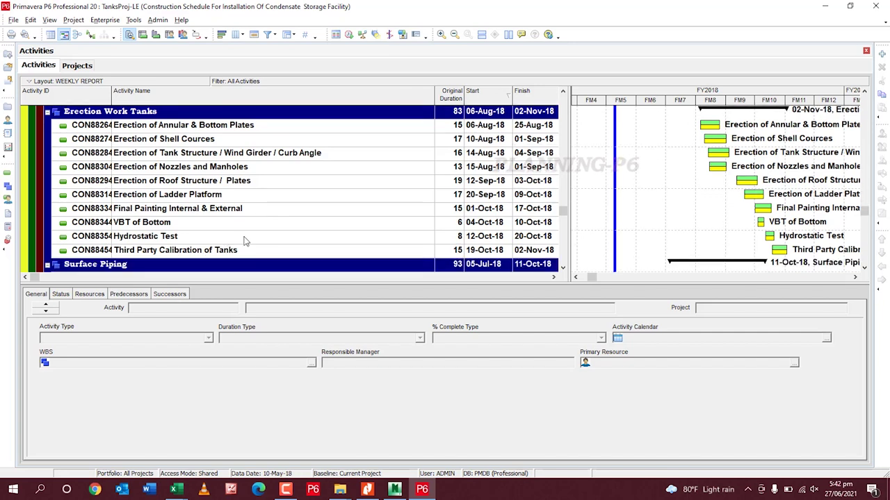
scroll(243, 242, down, 1)
scroll(238, 240, up, 2)
scroll(237, 204, down, 1)
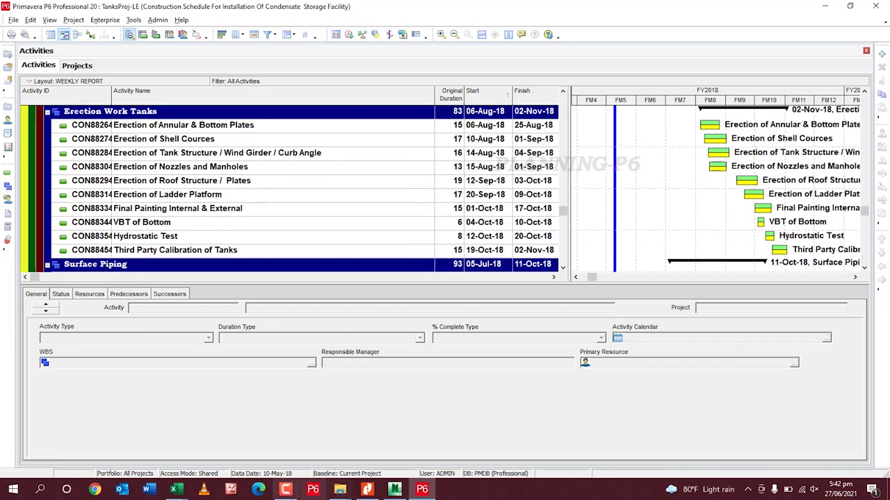
Switch to the Excel workbook Daily Welding progress monitoring sheet-01-Dec-18 and examine the welding summary of the three tanks and its total
mouse_move(179, 492)
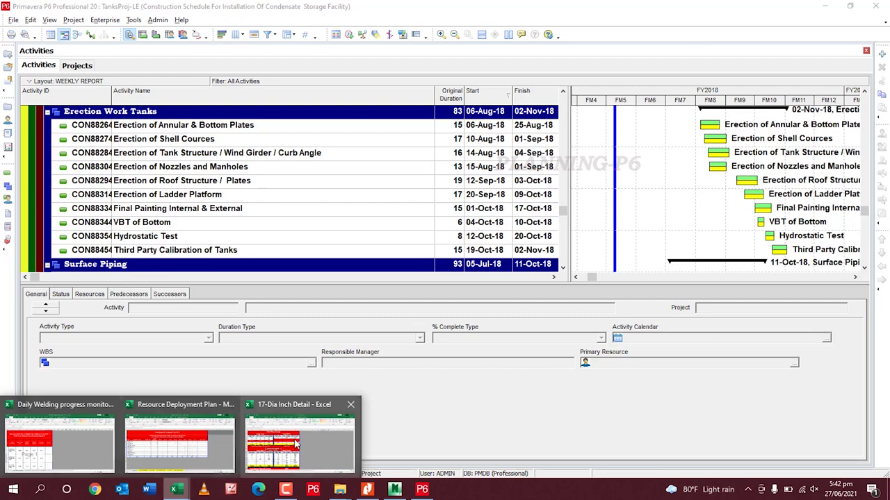
mouse_move(292, 442)
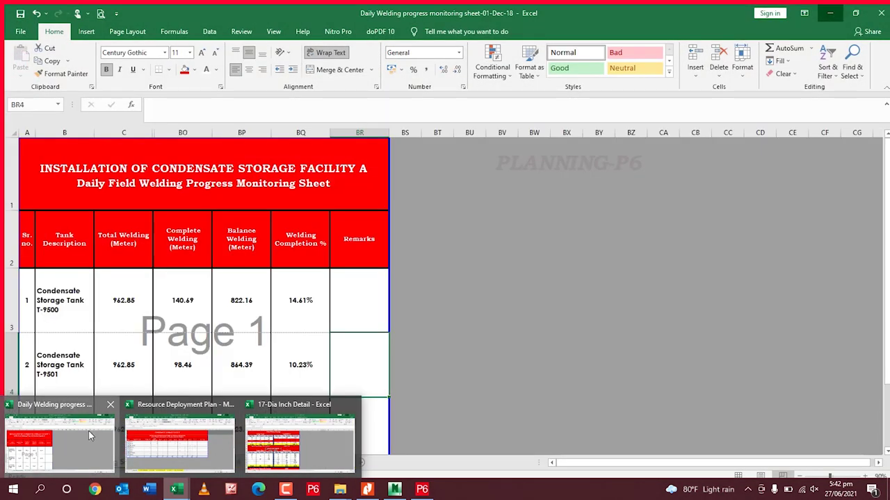
click(89, 431)
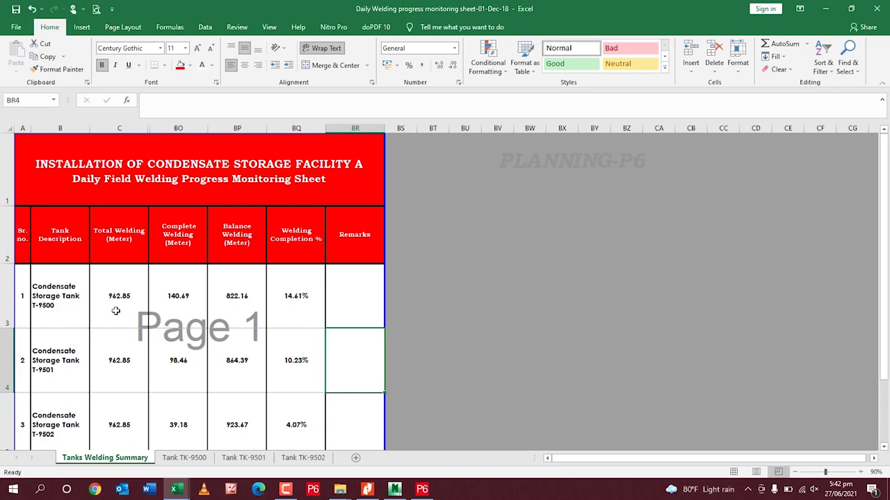
scroll(115, 311, down, 1)
scroll(117, 282, up, 1)
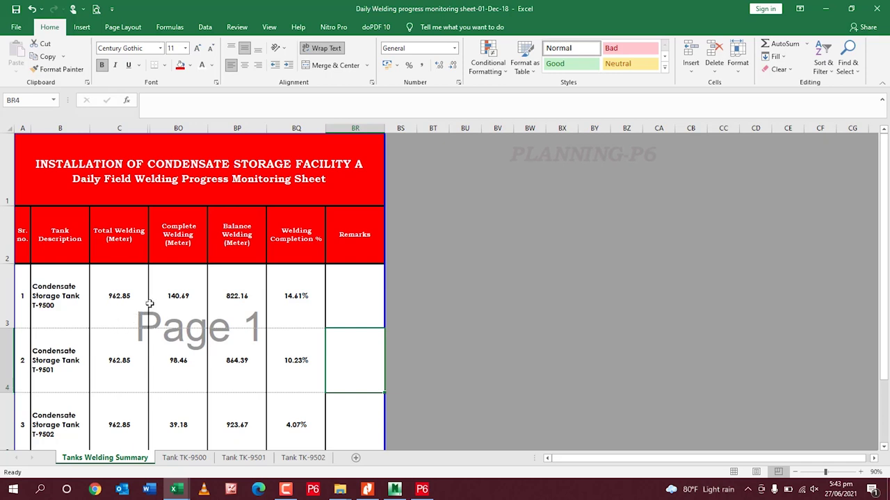
scroll(125, 316, down, 3)
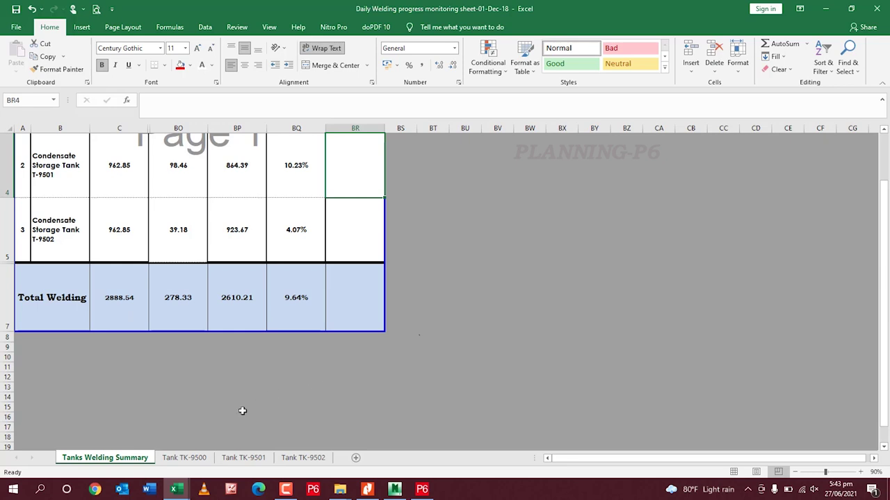
Examine the Tank TK-9500 welding sheet from Shell-1 Vertical Welding down to the Total Quantity row and its total welding formula
click(172, 459)
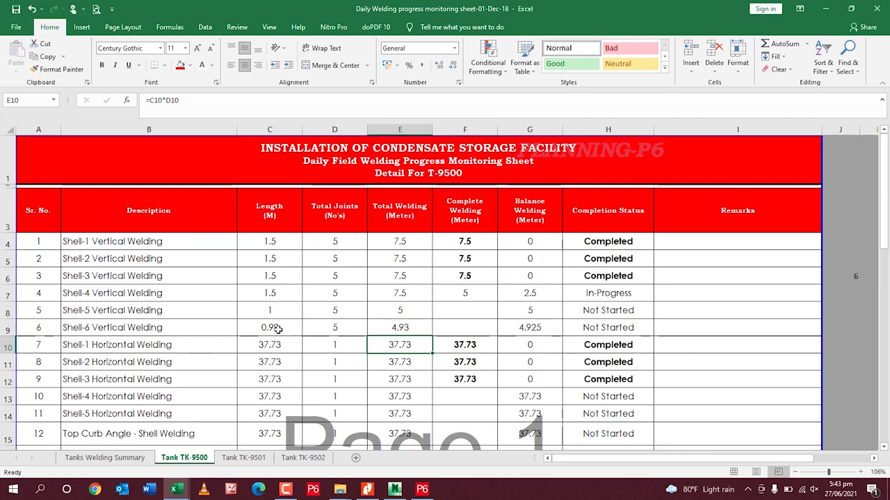
scroll(264, 334, down, 1)
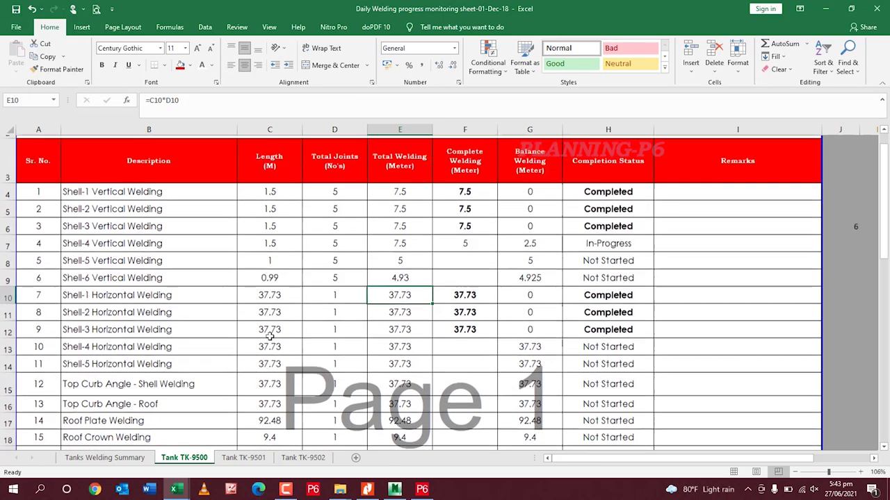
scroll(264, 332, up, 1)
scroll(189, 324, down, 1)
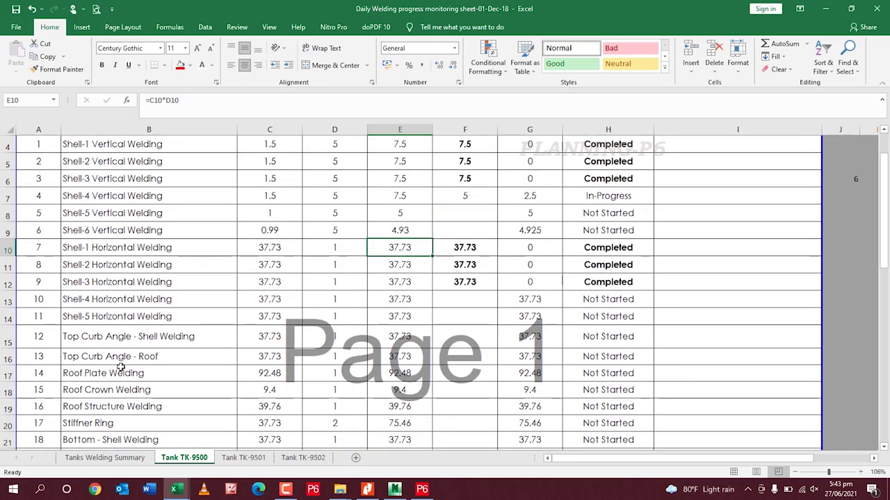
scroll(129, 365, down, 1)
scroll(130, 362, down, 1)
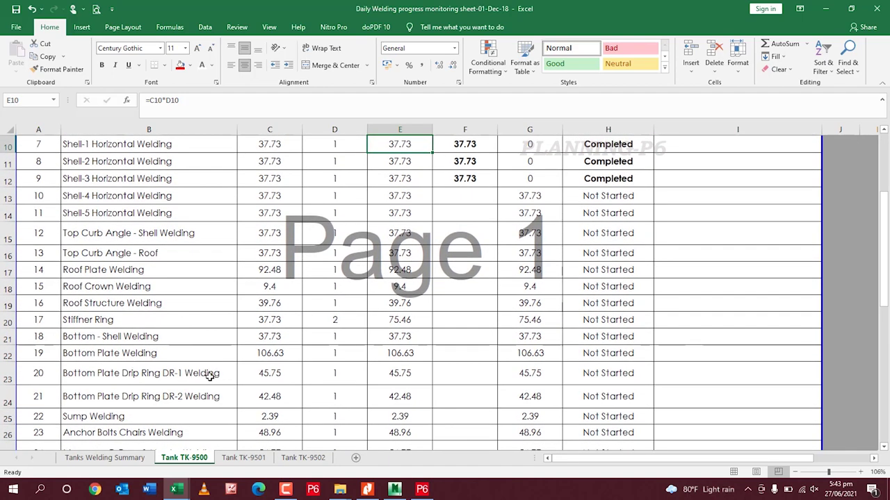
scroll(234, 351, down, 1)
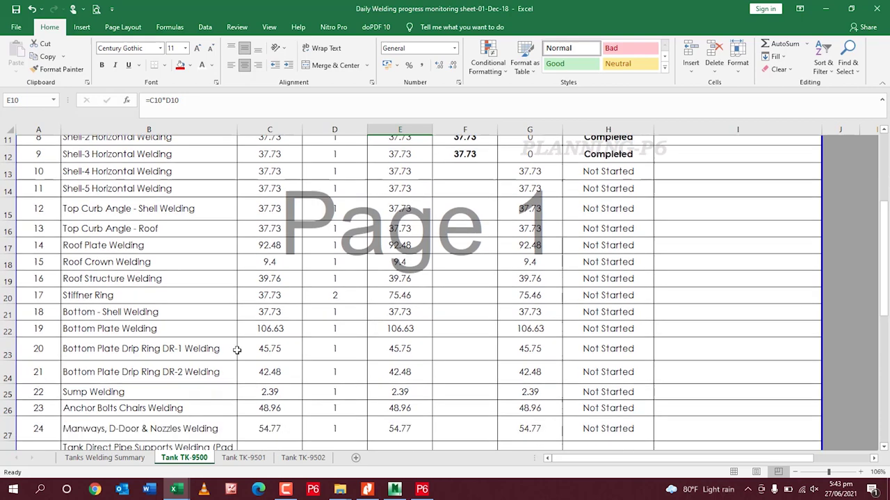
scroll(275, 348, down, 2)
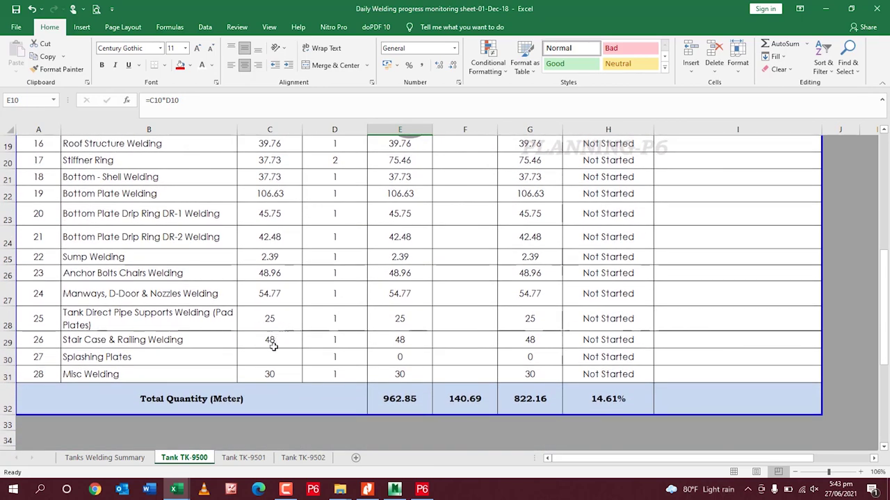
click(413, 409)
Review the description rows of the T-9500 sheet from the shell welding items to the Misc Welding length
scroll(295, 401, up, 4)
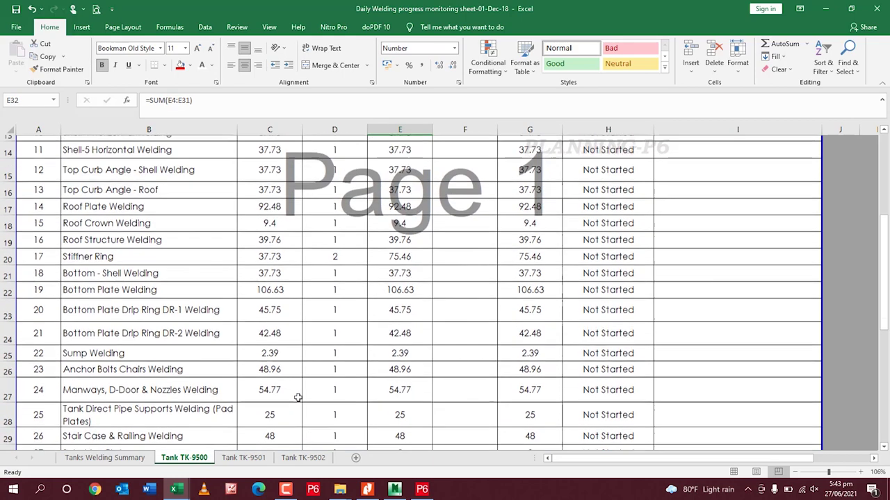
scroll(299, 395, up, 1)
scroll(182, 275, up, 1)
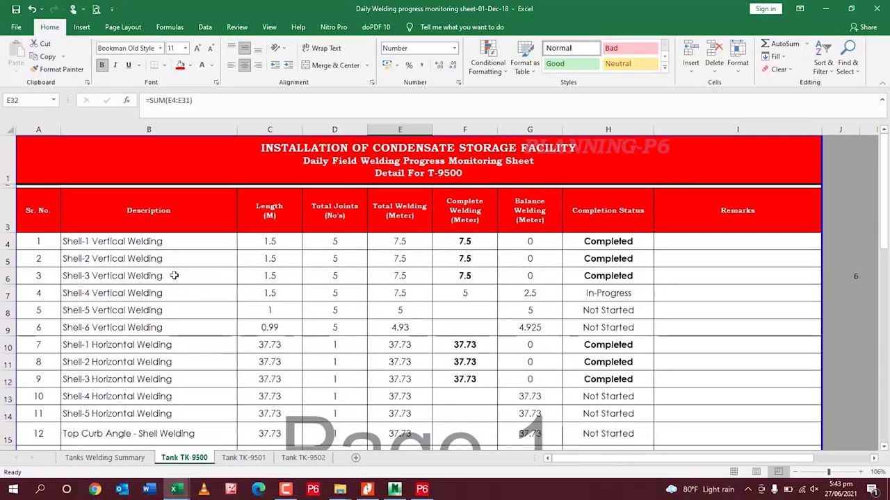
drag(184, 245, 191, 386)
click(228, 394)
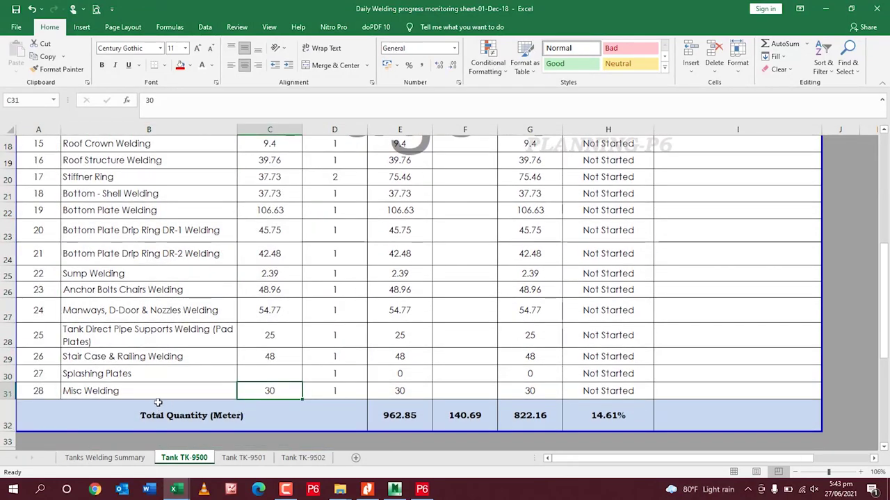
click(274, 389)
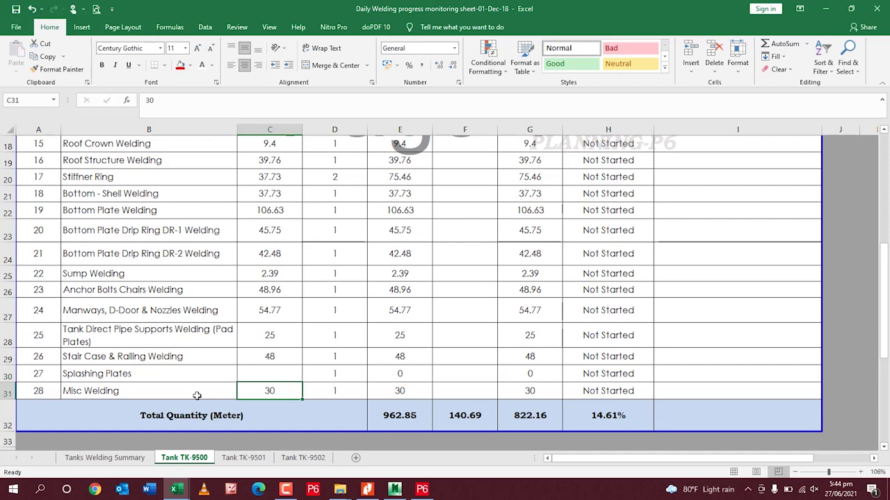
View the Tank TK-9501 and Tank TK-9502 welding sheets and return to the top of Tanks Welding Summary
click(256, 459)
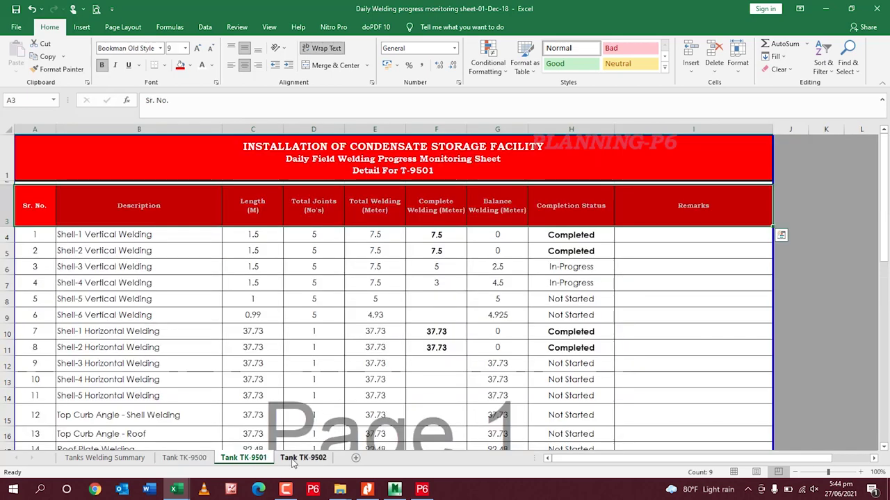
click(303, 461)
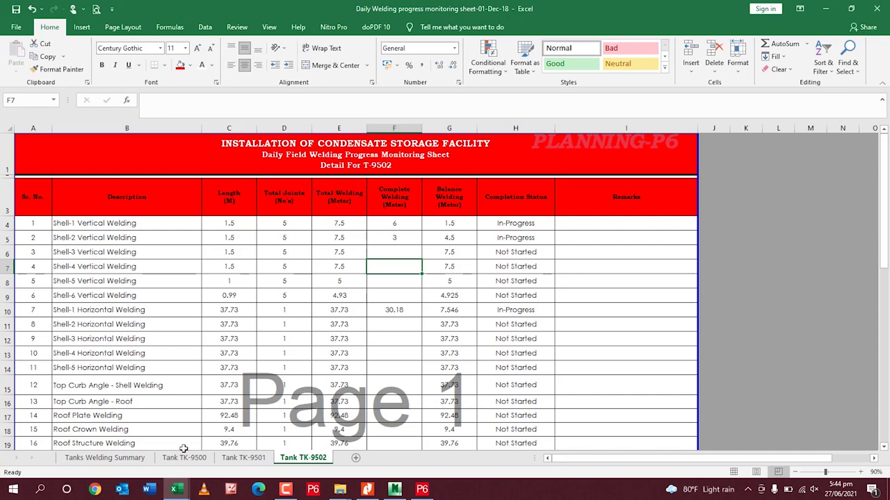
click(143, 461)
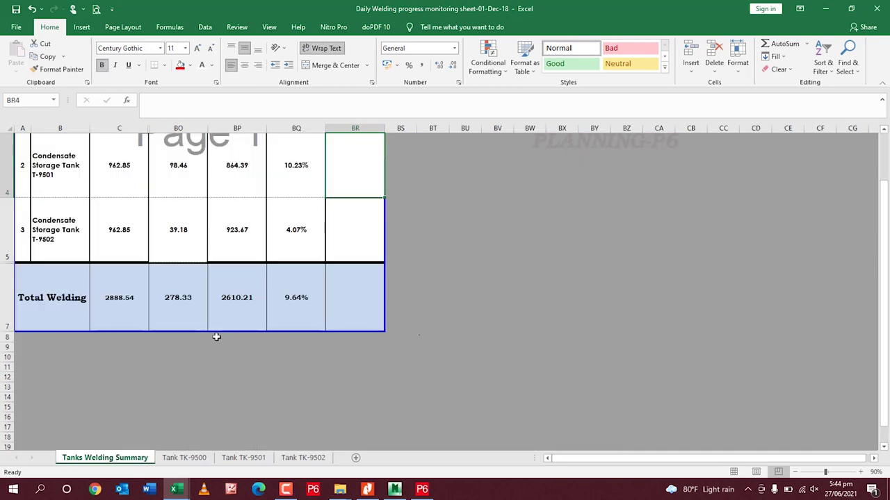
scroll(240, 318, up, 1)
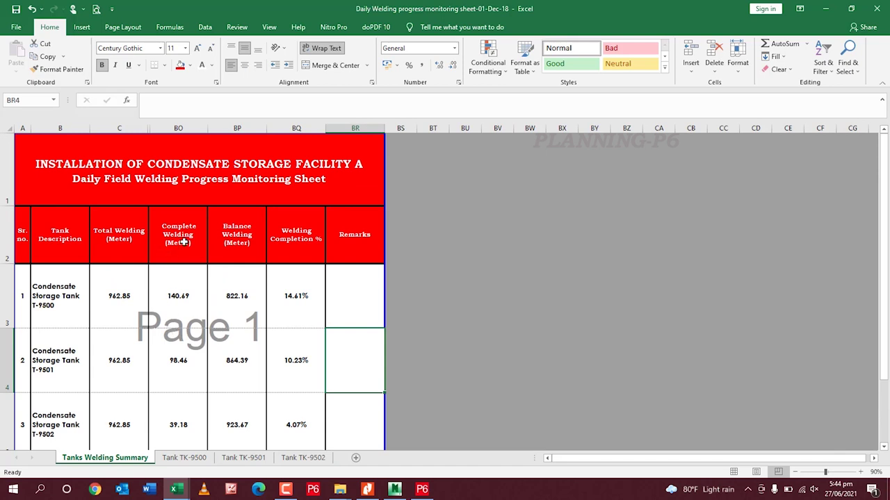
Examine the Complete Welding and Balance Welding columns of the summary and the completion percentage in the Total Welding row
click(182, 293)
click(174, 125)
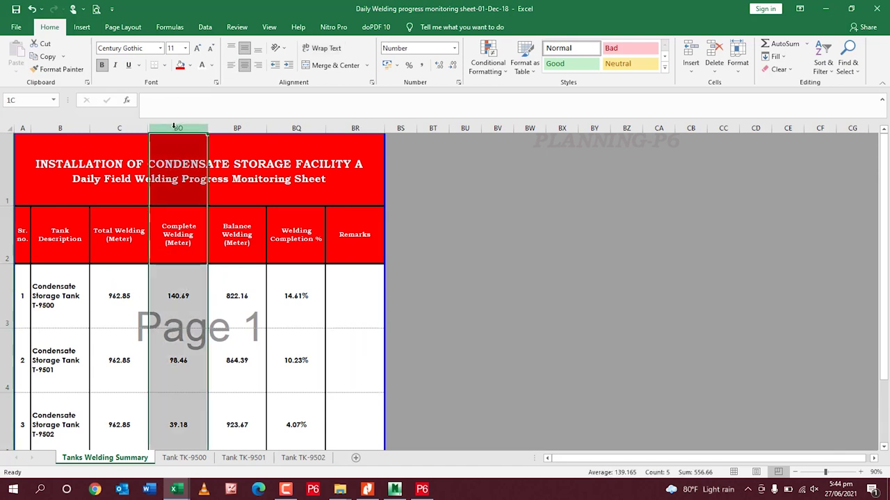
ctrl+click(247, 127)
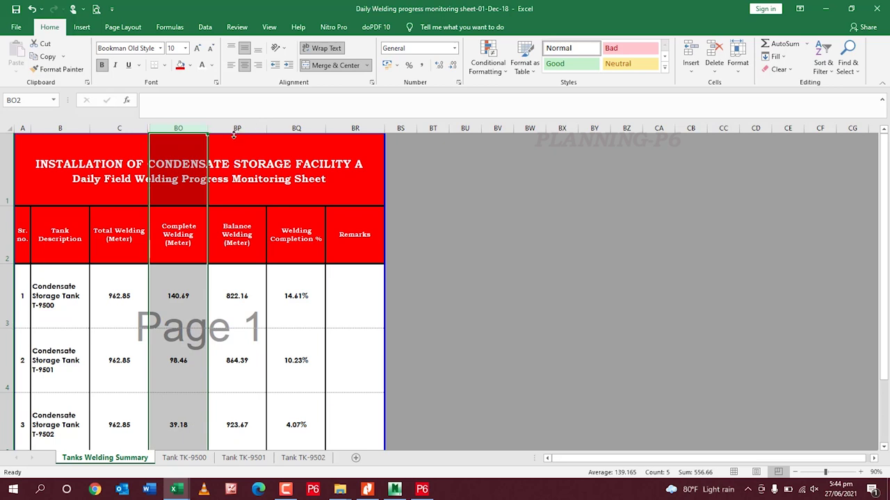
click(237, 129)
scroll(183, 203, down, 2)
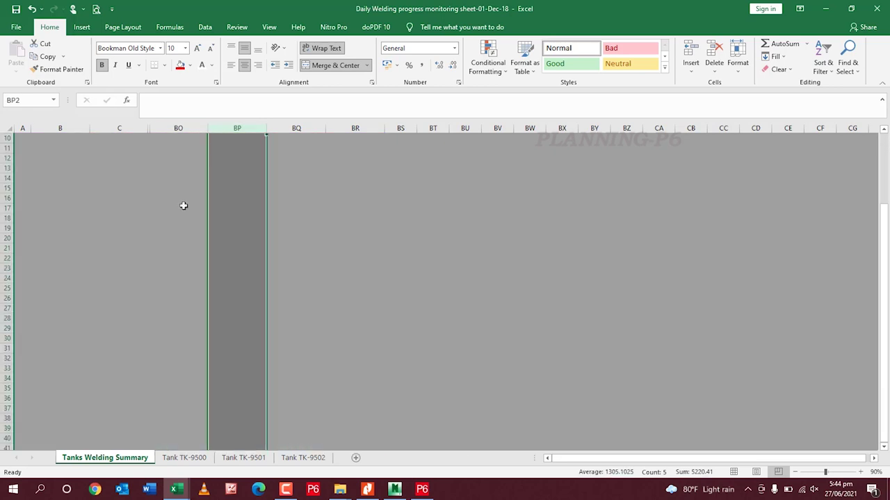
click(215, 187)
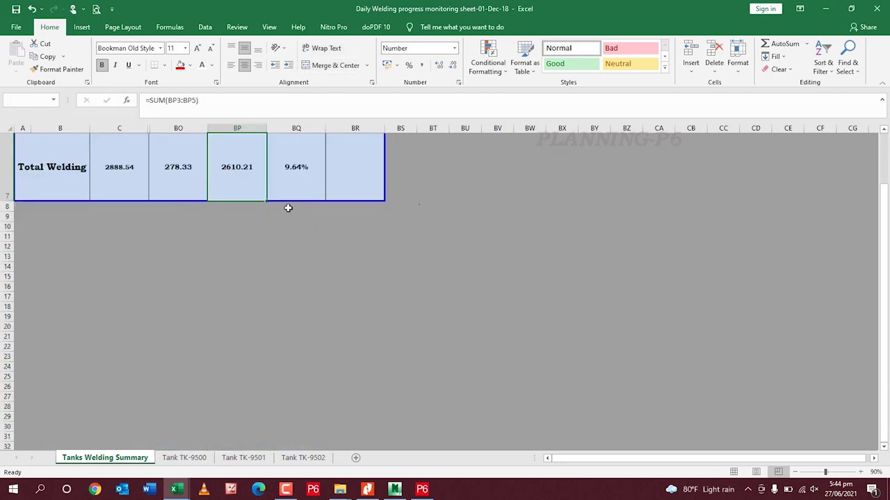
scroll(284, 209, up, 2)
scroll(284, 209, up, 2)
scroll(317, 278, down, 2)
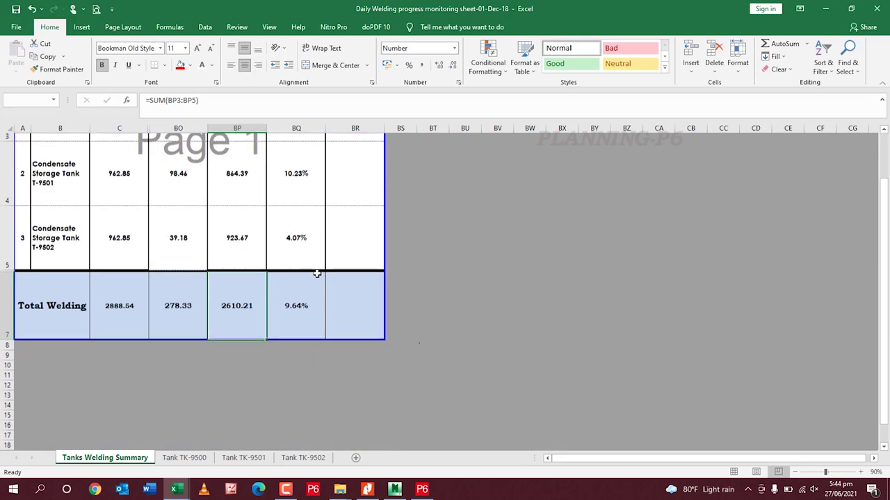
click(307, 307)
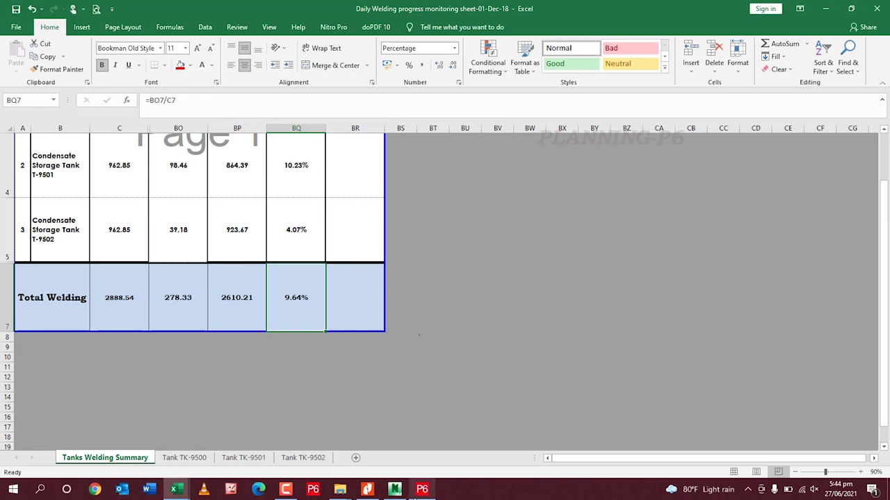
Switch to Primavera P6 and review the Surface Piping activities of the 3" Pipe line to GPF-1 Tanks, from fabrication to hydrotesting
click(422, 491)
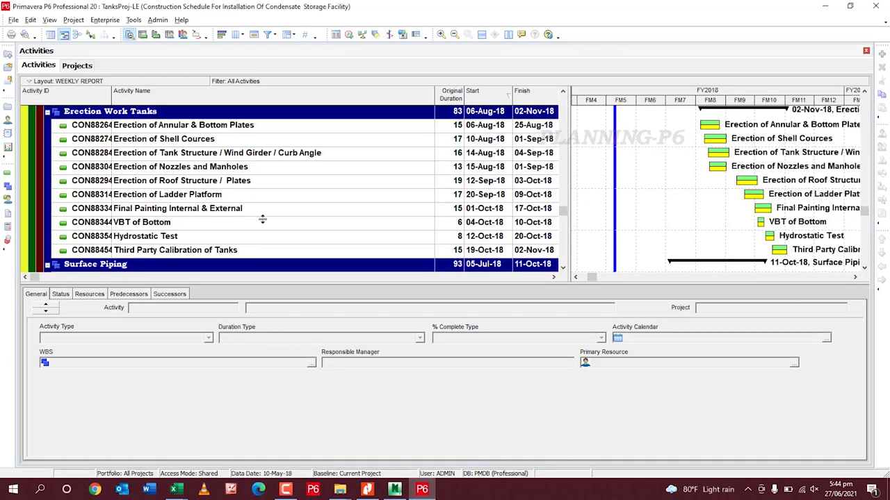
scroll(263, 220, up, 1)
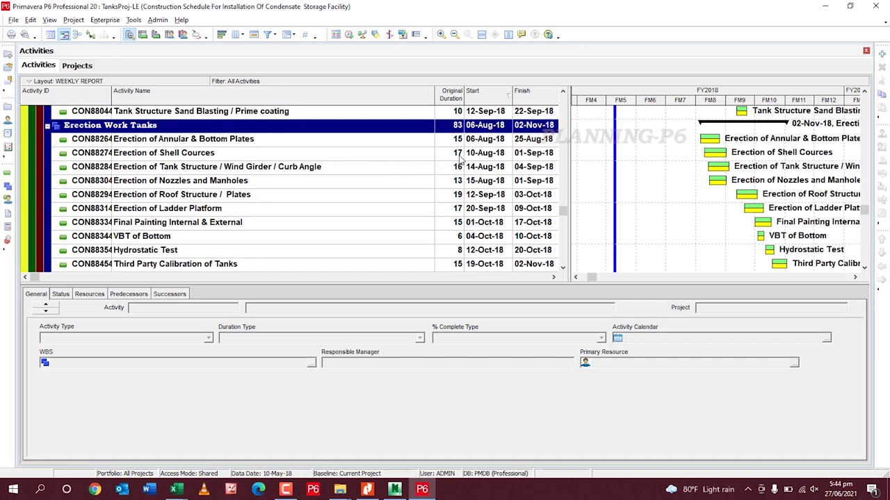
scroll(421, 175, down, 1)
scroll(421, 175, down, 5)
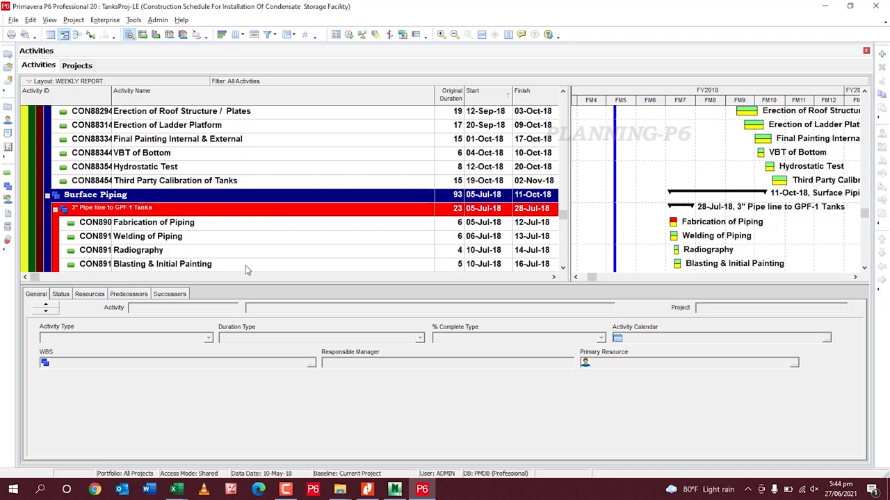
scroll(249, 265, down, 3)
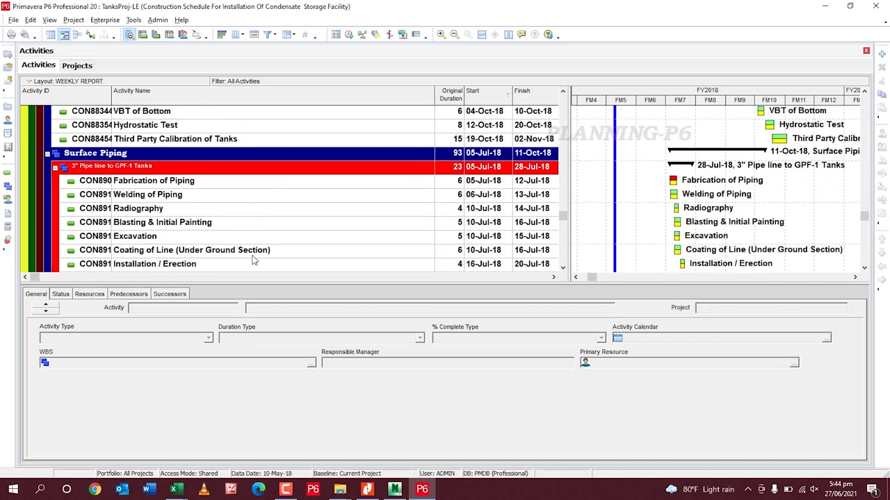
scroll(254, 260, down, 1)
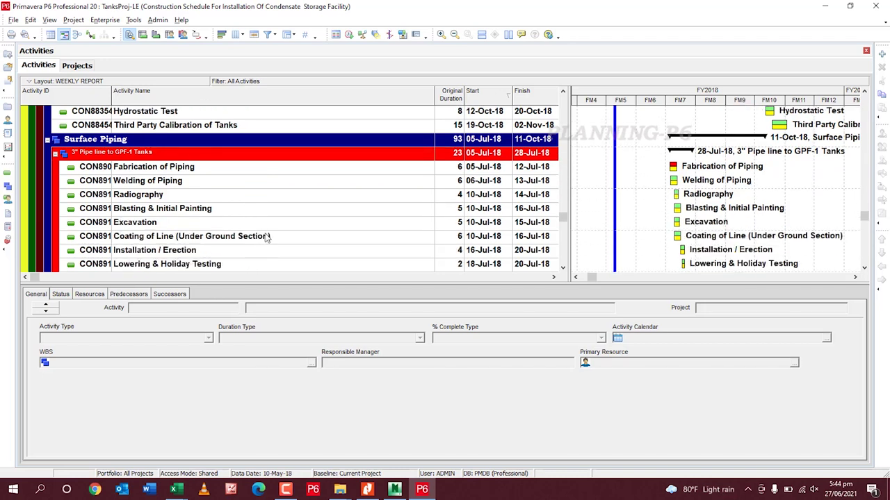
scroll(263, 233, down, 1)
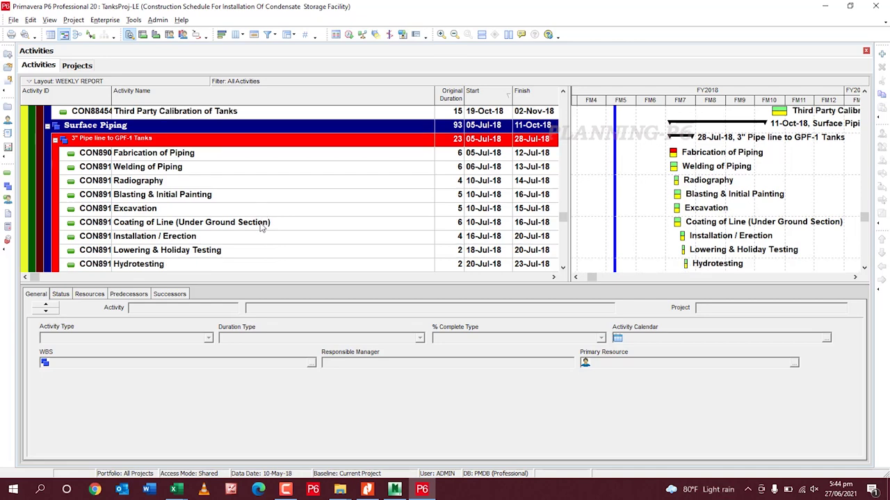
Switch to the Navisworks model and view the whole pipeline route running from the tank area to its far end
click(394, 490)
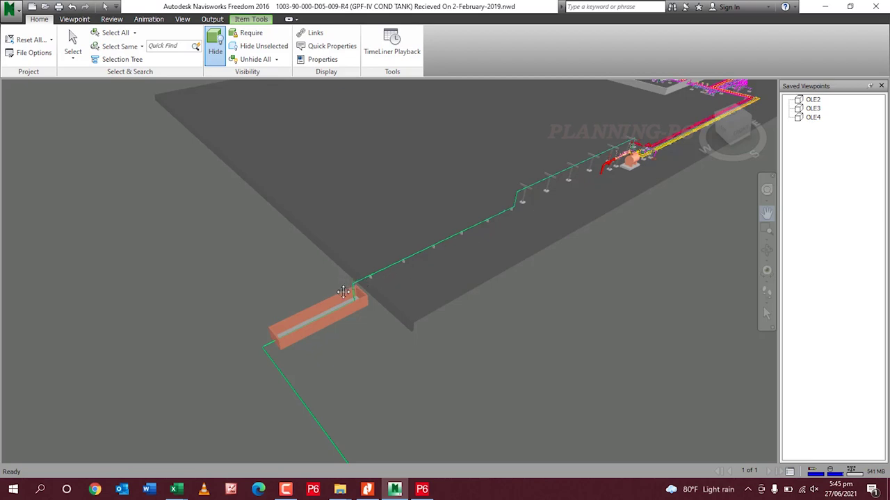
scroll(334, 374, up, 5)
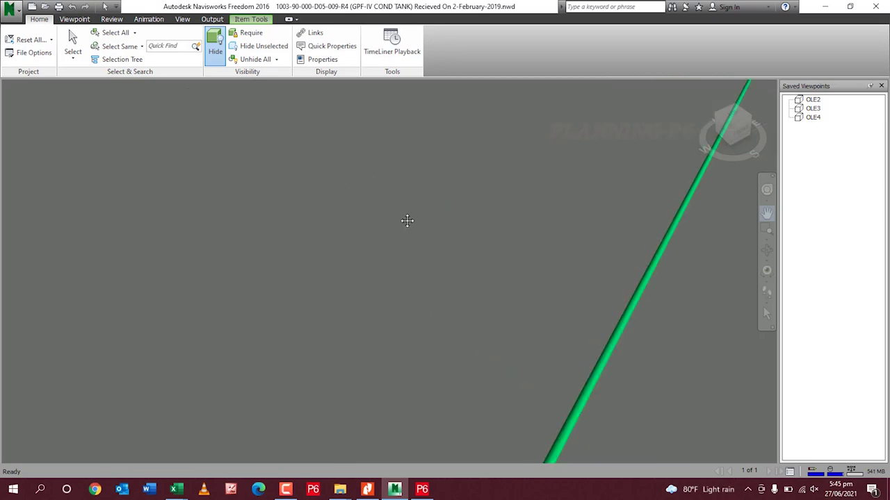
scroll(538, 343, up, 2)
scroll(453, 234, down, 4)
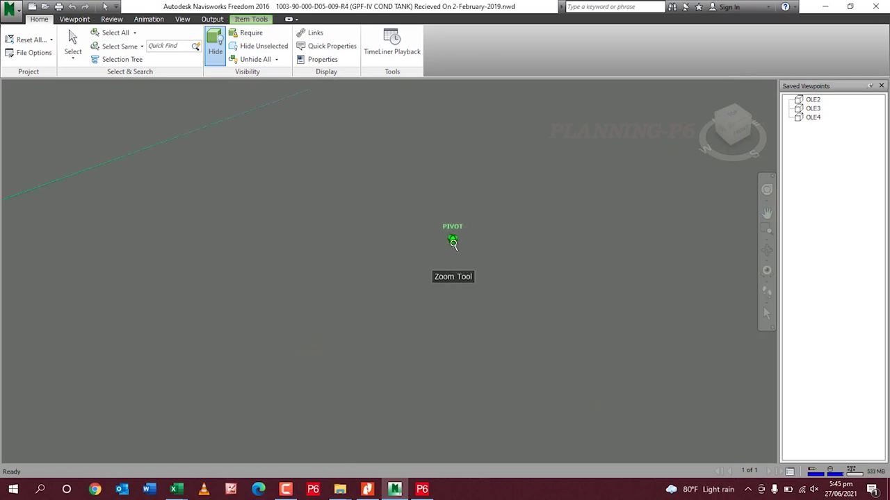
scroll(345, 259, down, 2)
scroll(248, 288, down, 4)
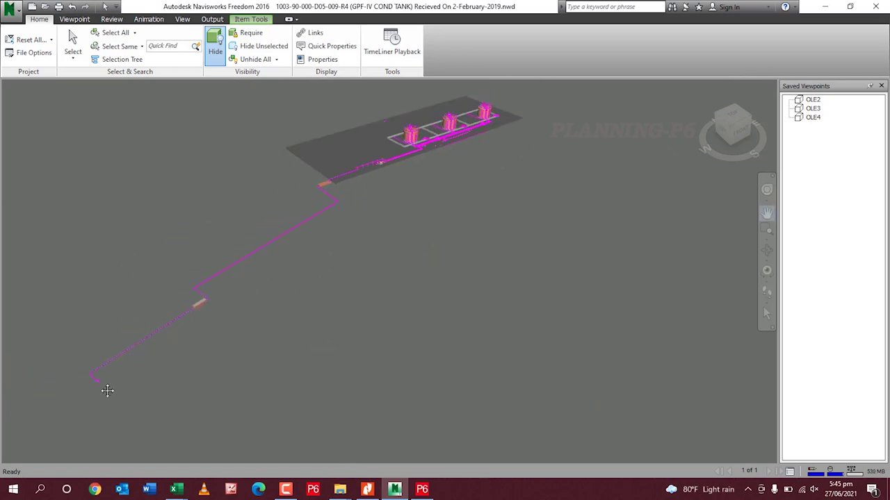
Examine the far end of the pipeline in the model, where it leaves the last crossing and terminates
scroll(106, 390, up, 2)
scroll(107, 390, up, 4)
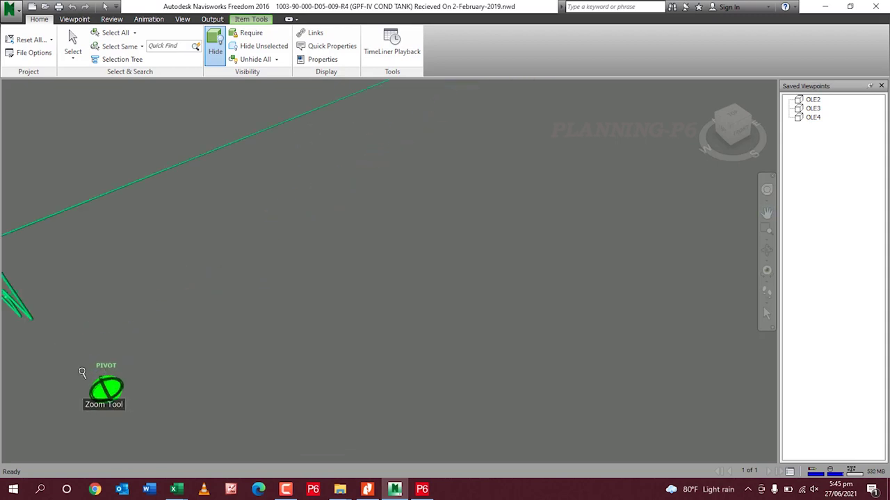
drag(44, 302, 130, 293)
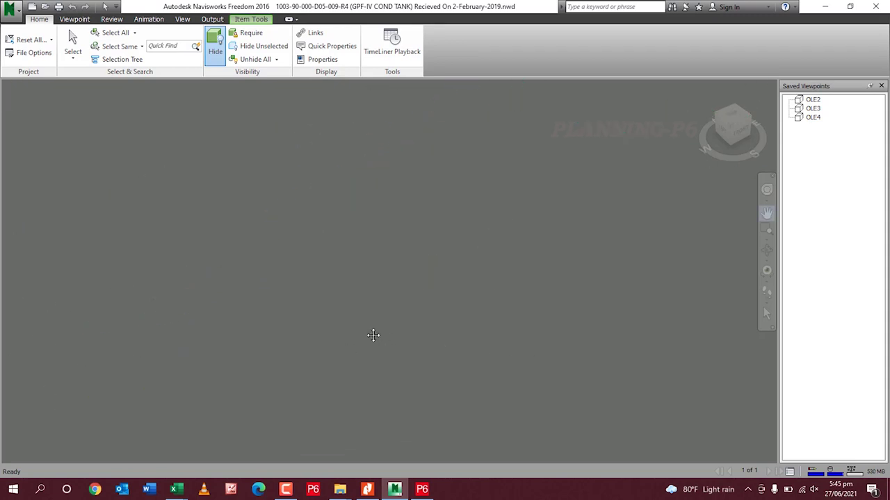
scroll(381, 308, down, 3)
scroll(250, 275, up, 3)
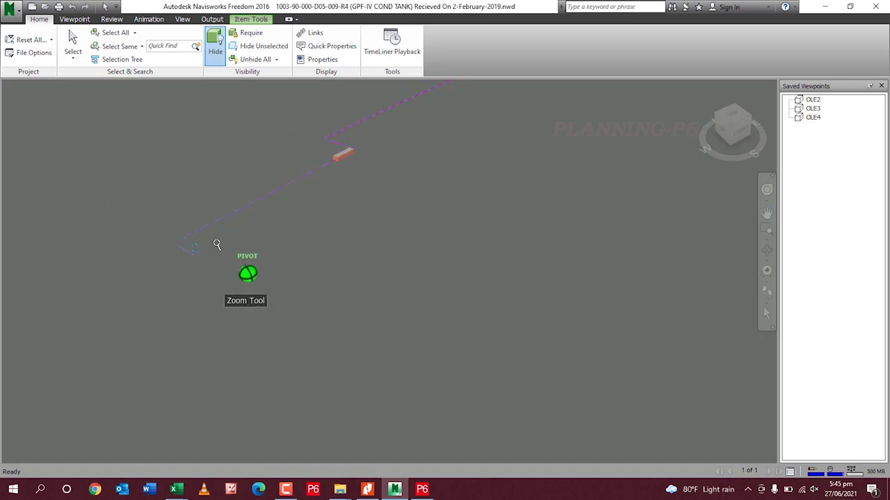
scroll(146, 227, down, 3)
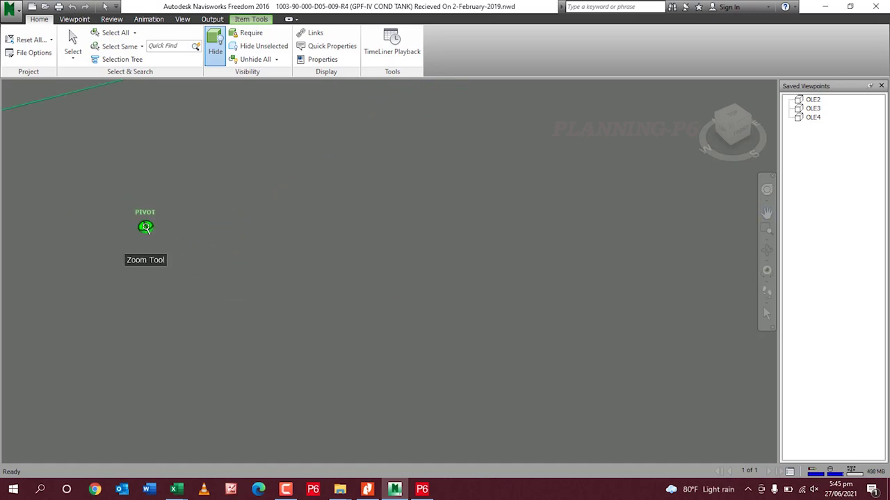
drag(57, 204, 399, 369)
scroll(399, 369, up, 5)
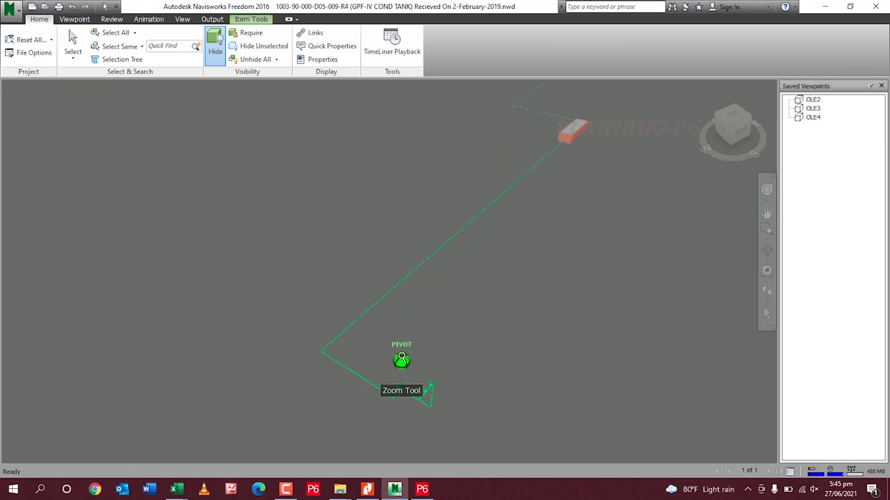
scroll(278, 309, down, 5)
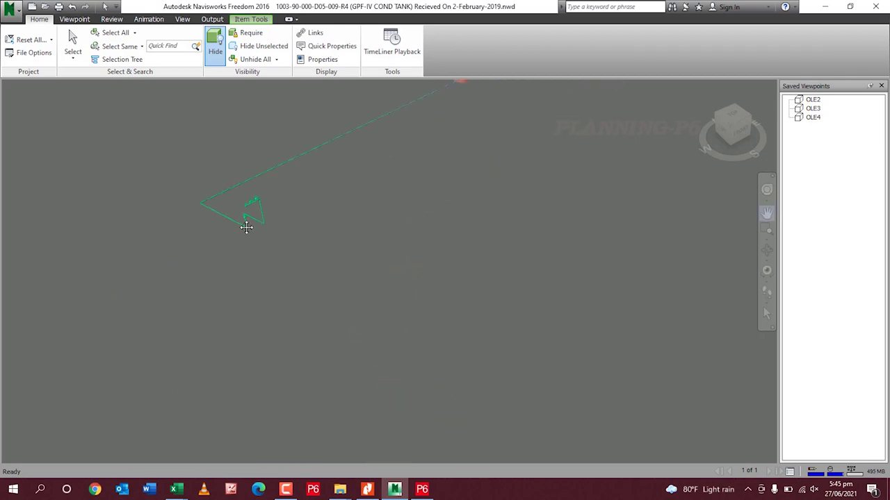
Switch to Primavera P6 and review the 3" Pipe line to GPF-1 Tanks activities through Final Painting of above ground piping and Backfilling
click(422, 489)
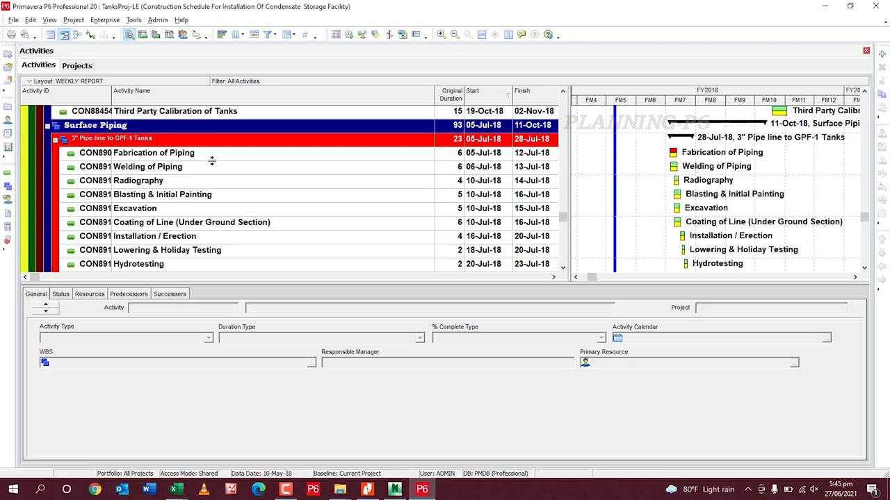
scroll(209, 231, down, 1)
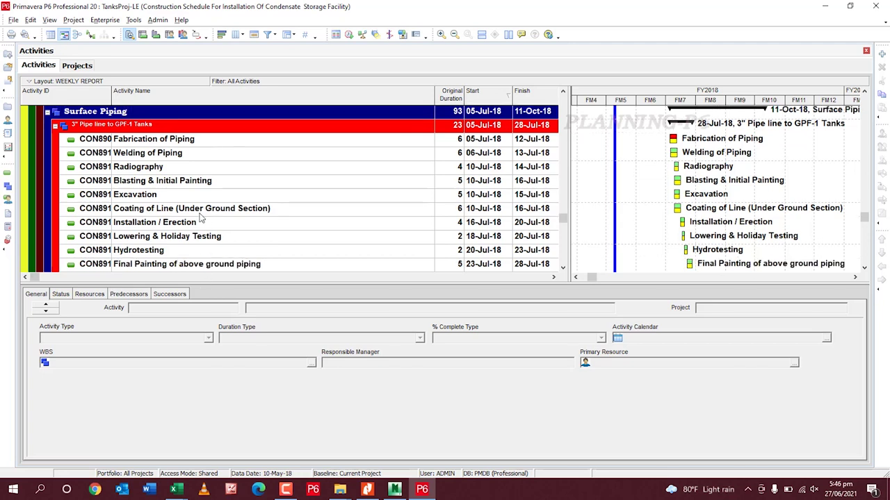
scroll(200, 218, down, 1)
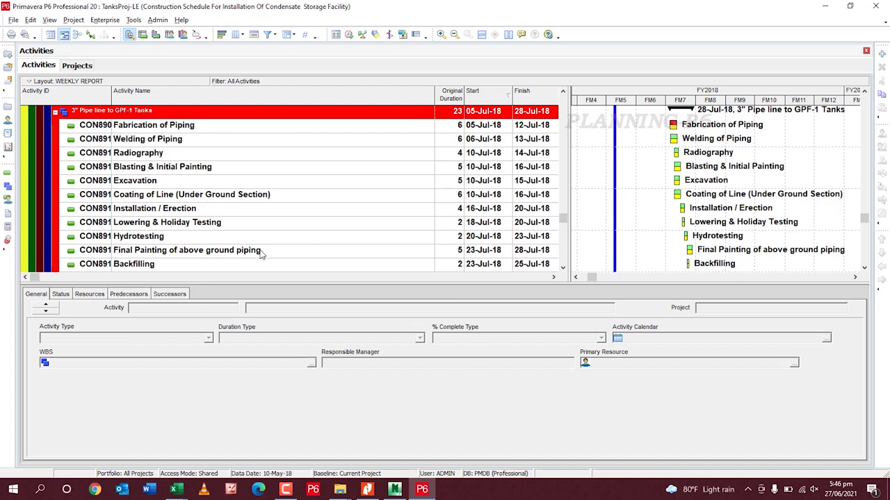
scroll(261, 254, down, 1)
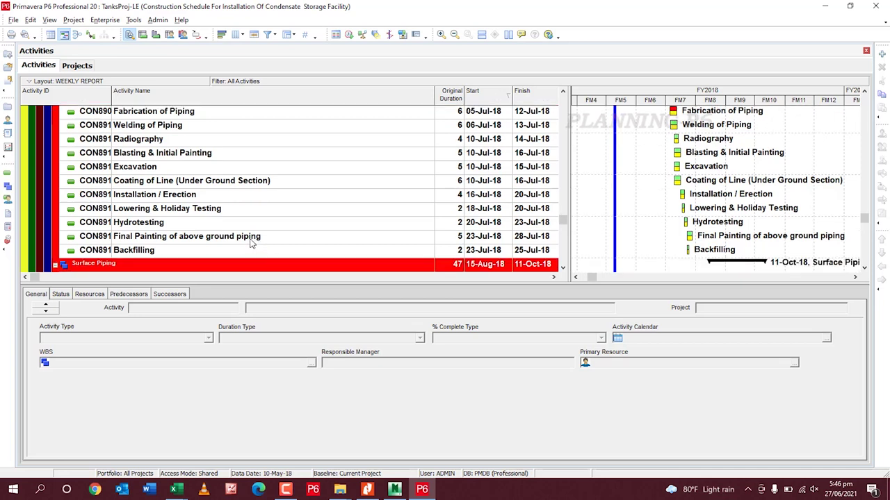
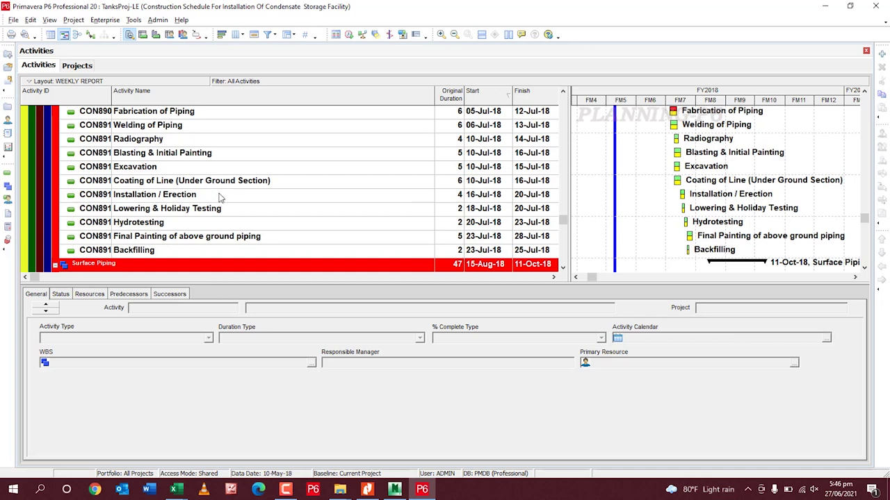
Review the activities of the Surface Piping subgroup below the 3" pipe line, from Fabrication of Piping to Final Painting
scroll(219, 201, down, 4)
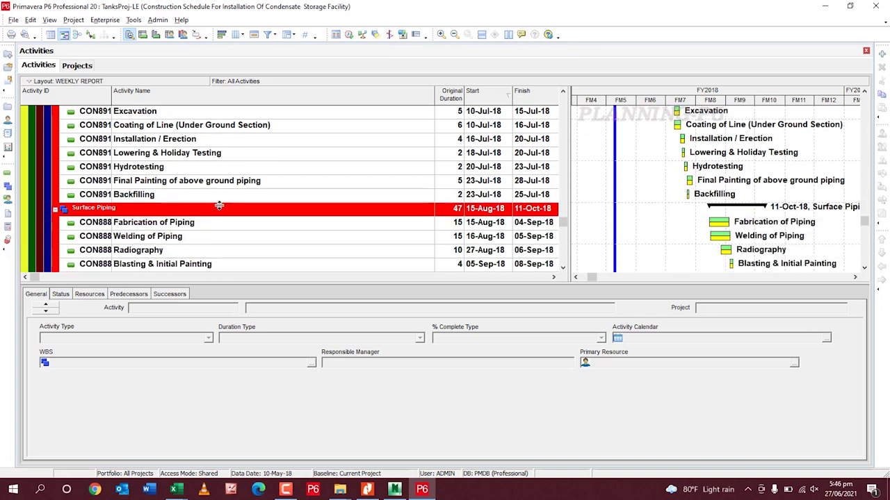
scroll(219, 206, down, 2)
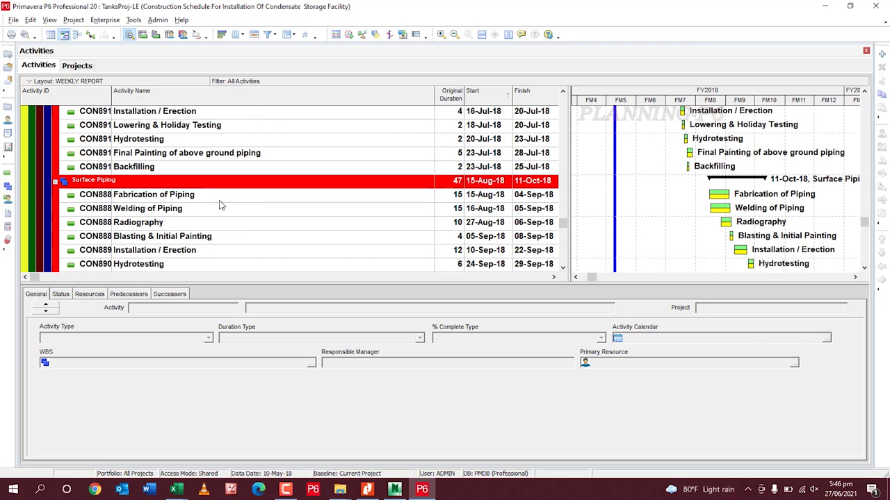
scroll(221, 205, down, 1)
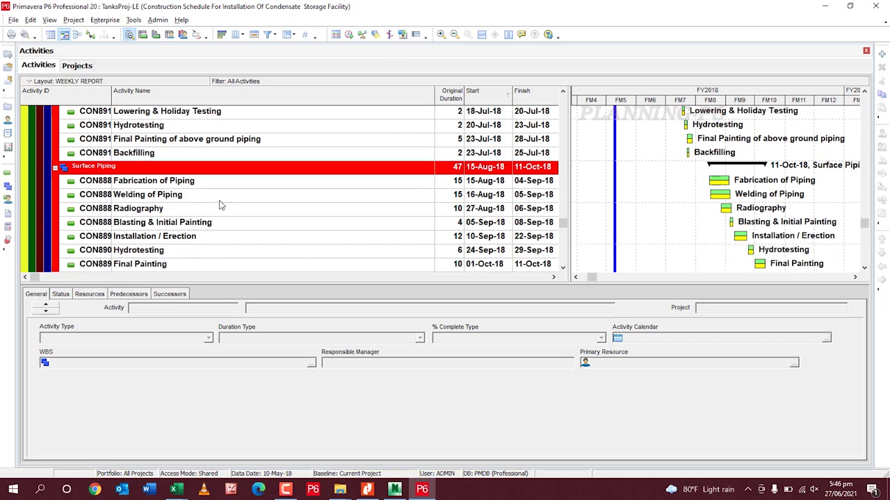
scroll(221, 206, down, 1)
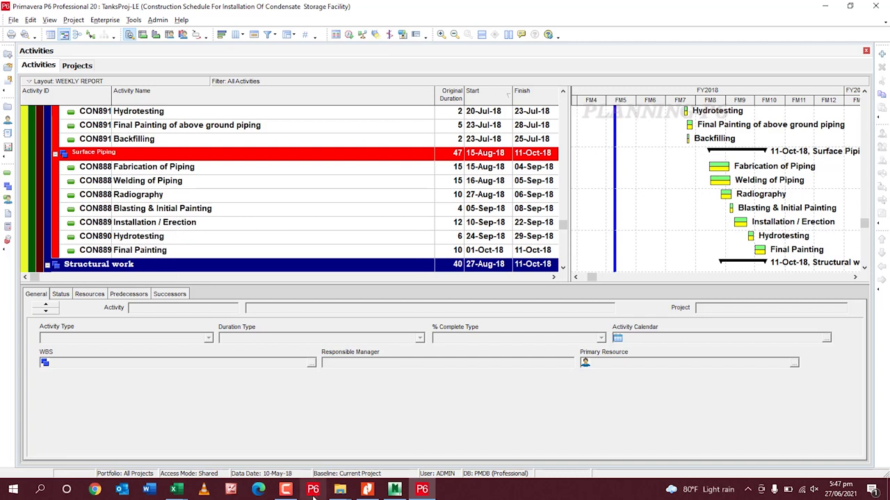
Switch to the Navisworks model and examine the surface piping running from the pump skid to the storage tanks
click(394, 489)
drag(393, 445, 341, 260)
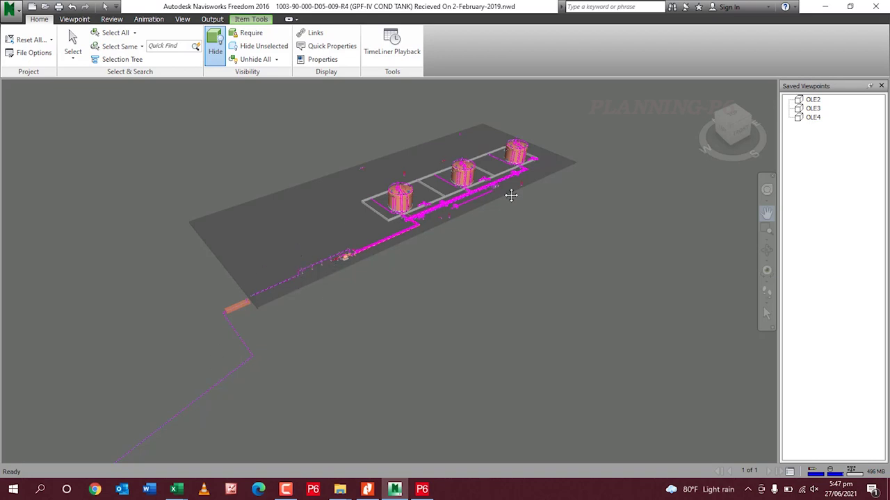
scroll(273, 314, up, 5)
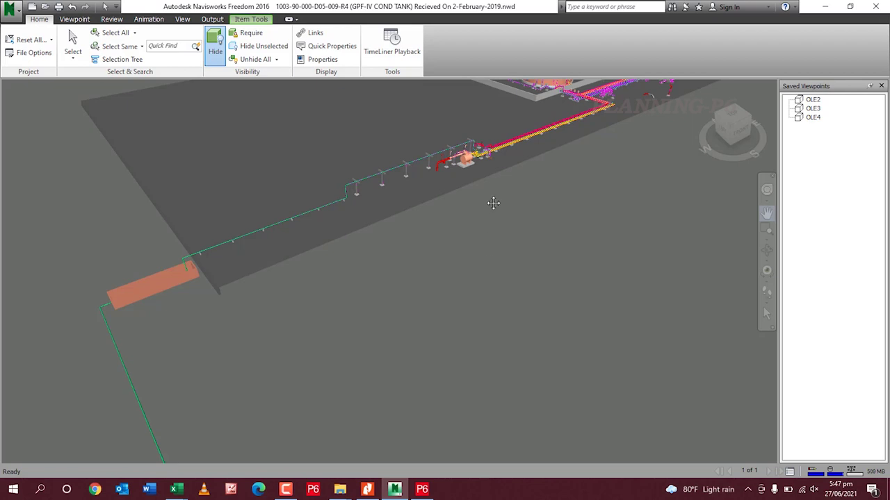
drag(492, 202, 312, 304)
scroll(312, 304, up, 4)
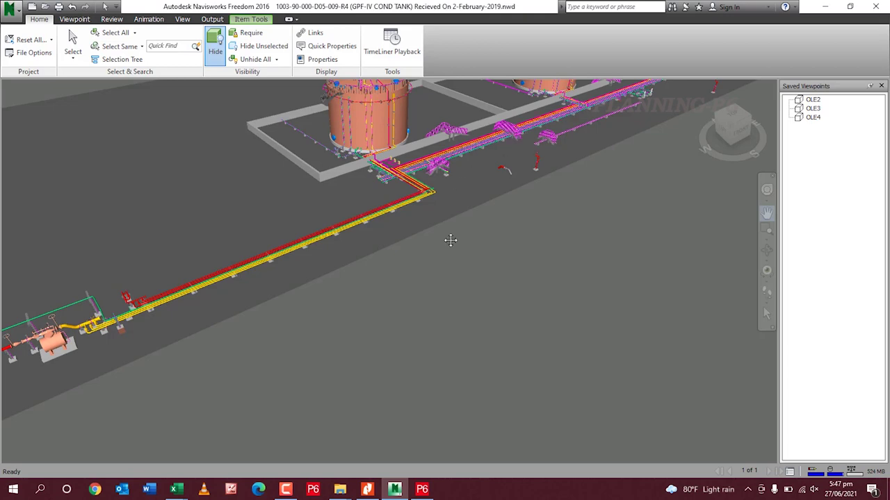
Review the Pipe Supports activities under Structural work in Primavera P6 and look at the supports along the pipe run in the Navisworks model
click(422, 490)
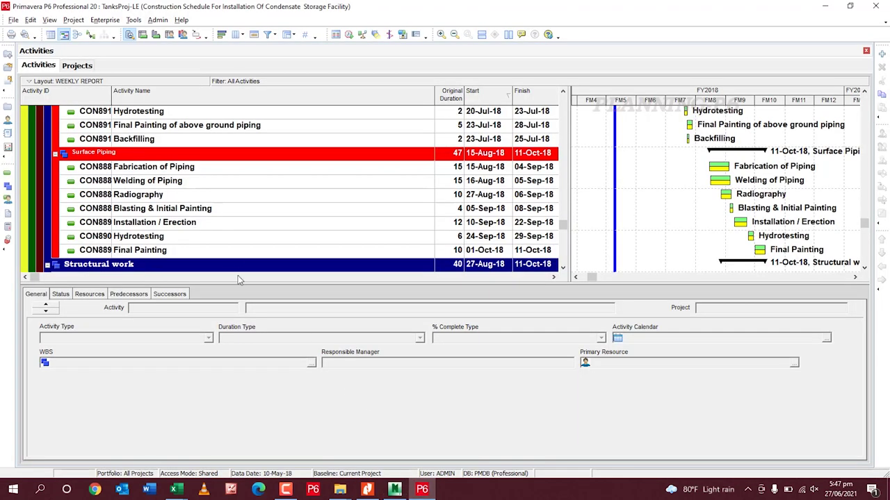
scroll(217, 184, down, 1)
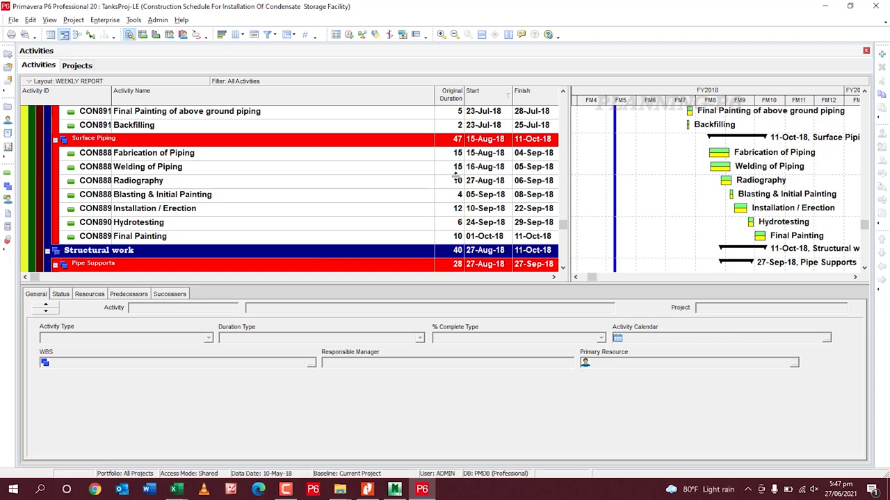
scroll(450, 200, down, 3)
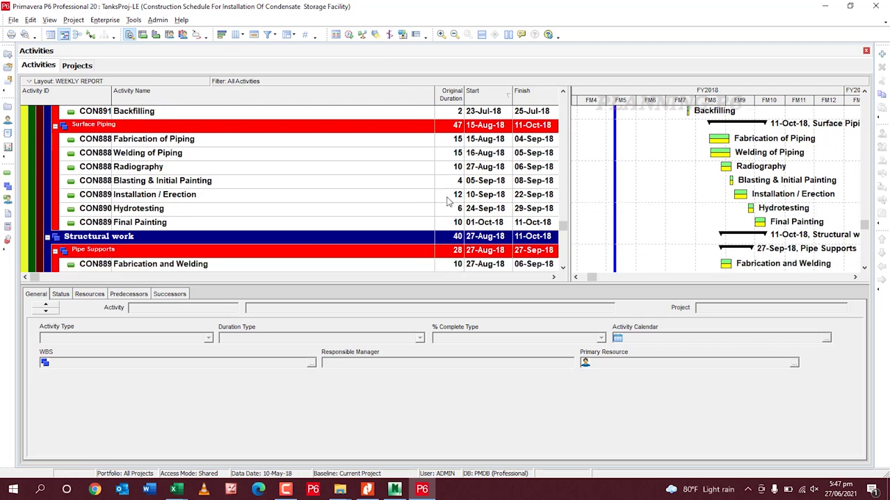
scroll(449, 199, down, 2)
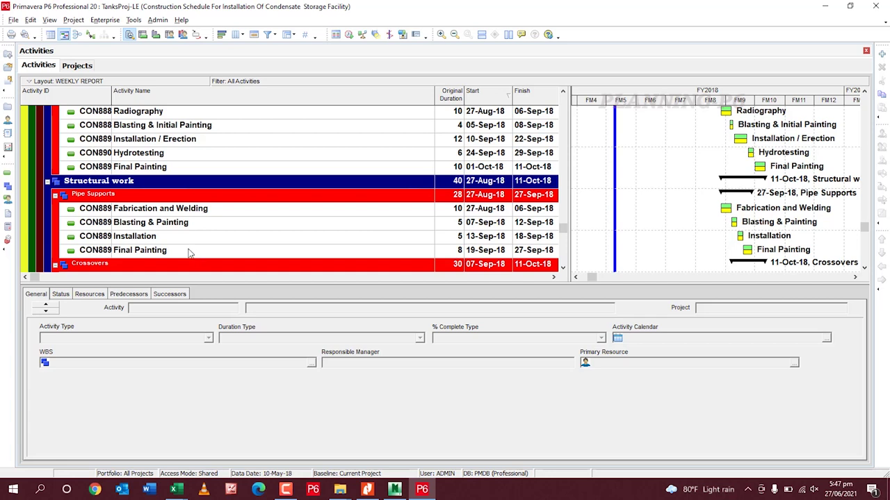
click(394, 489)
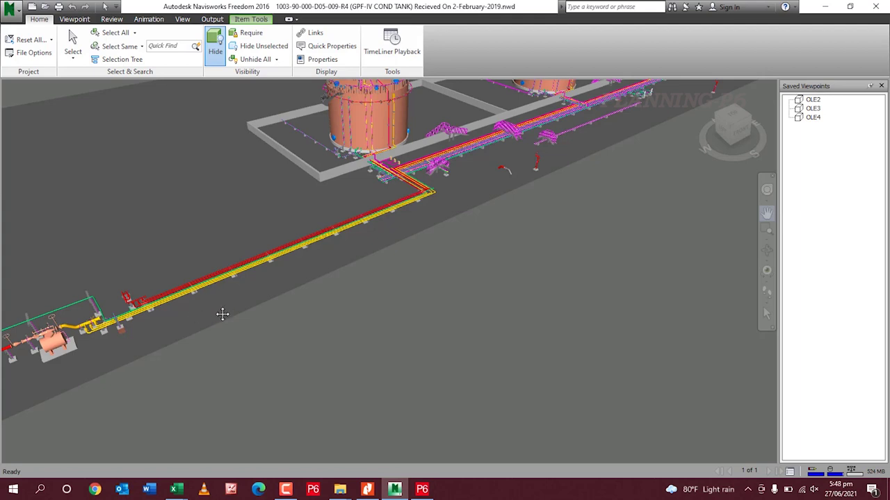
drag(224, 312, 318, 297)
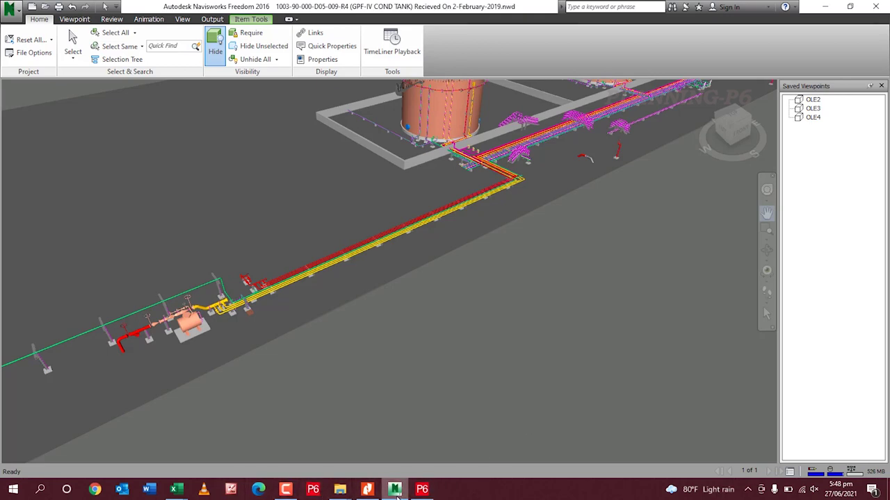
Switch to Primavera P6 and review the Crossovers activities under Structural work, from Fabrication and Welding to Final Painting
click(422, 491)
scroll(199, 253, down, 3)
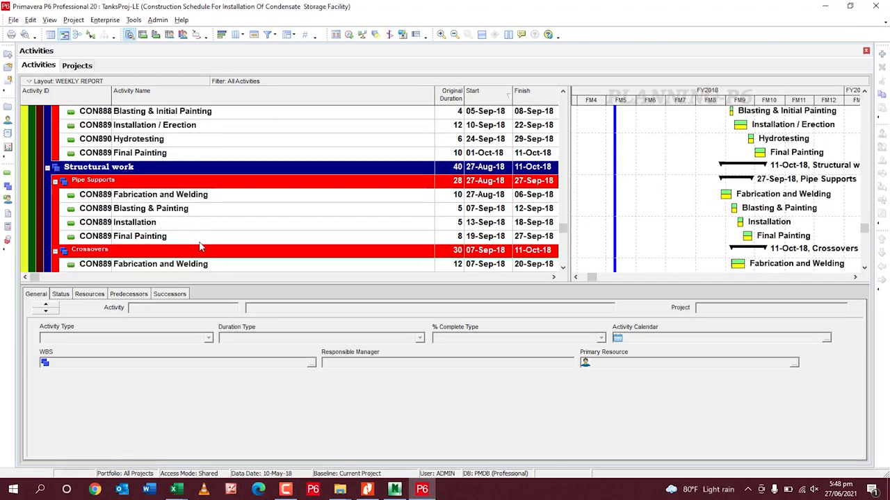
scroll(199, 246, down, 3)
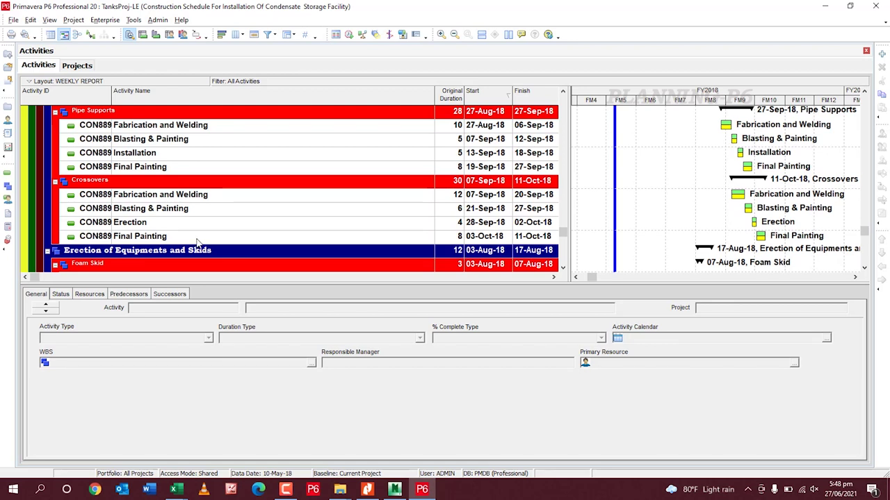
Switch to the Navisworks model and examine the crossover stairs over the pipe rack and dike wall beside the tanks
click(394, 489)
drag(549, 241, 405, 317)
scroll(402, 295, up, 5)
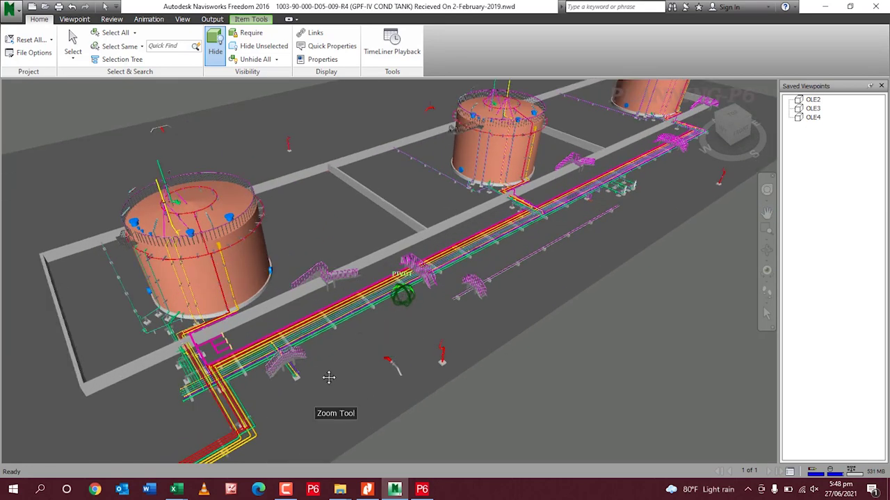
scroll(346, 357, up, 3)
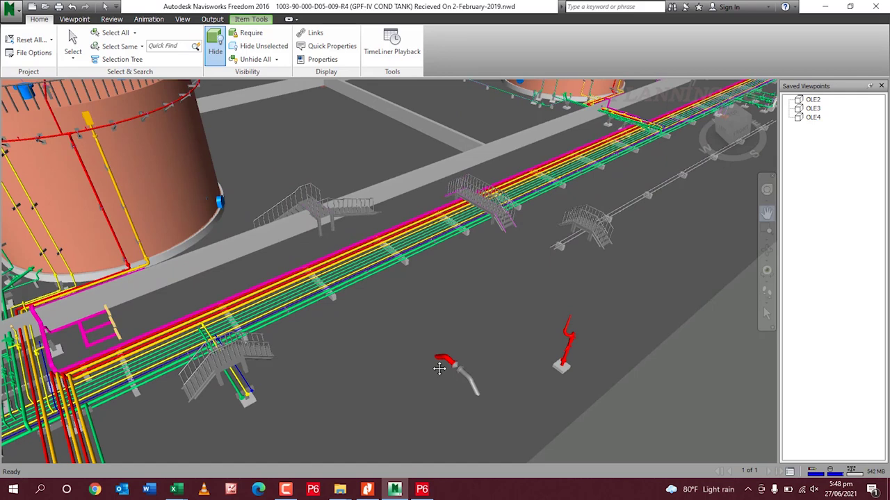
Switch to Primavera P6 and review the Erection of Equipments and Skids activities and the Fire Water and Foam System activities
click(430, 492)
scroll(167, 201, down, 2)
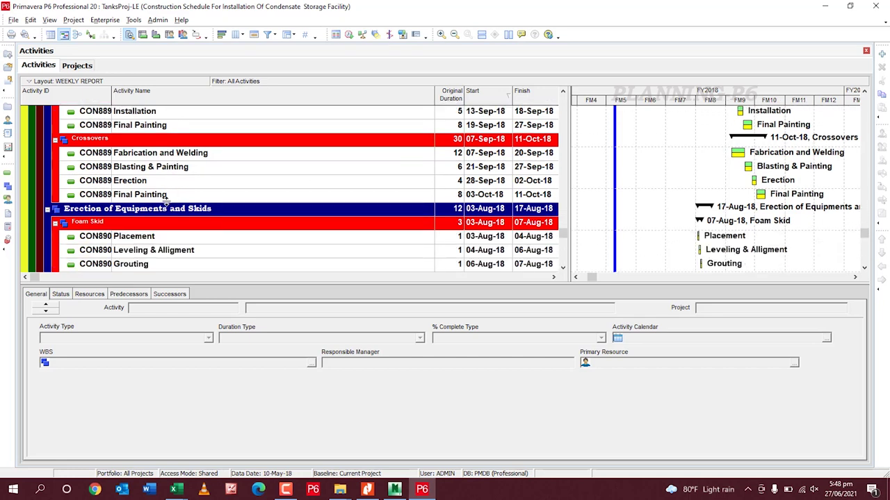
scroll(166, 202, down, 1)
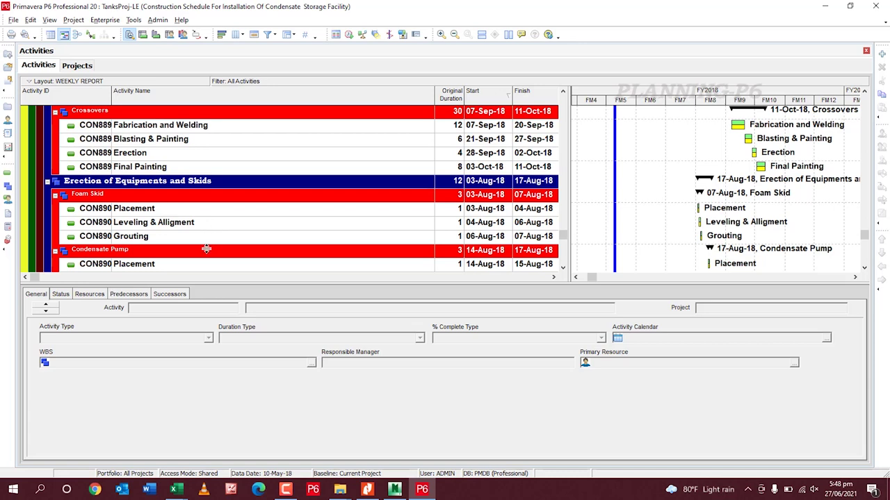
scroll(181, 248, down, 4)
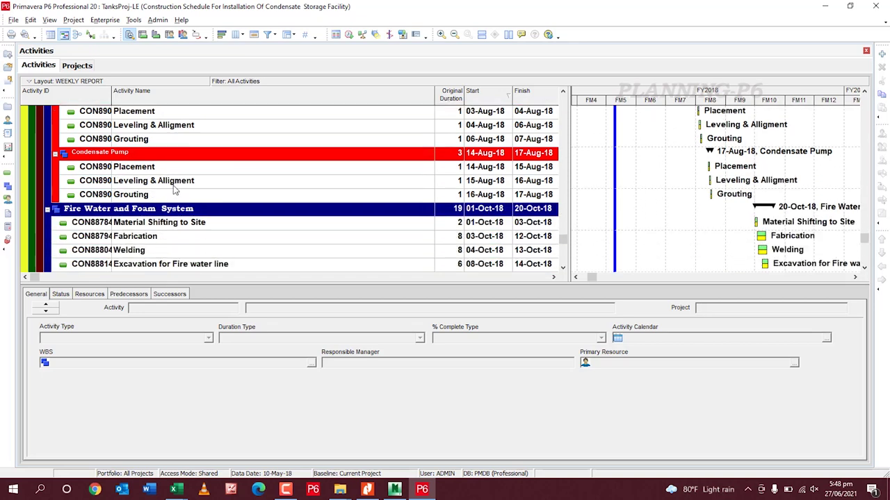
scroll(168, 178, down, 3)
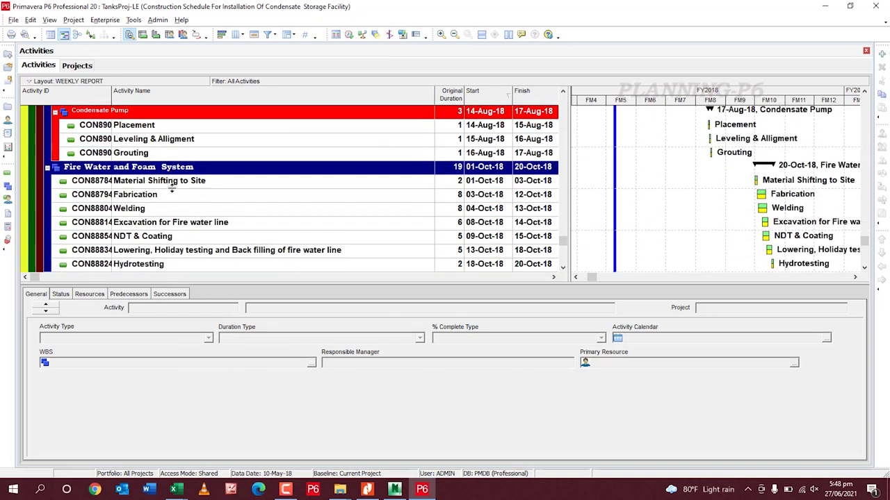
scroll(172, 188, down, 1)
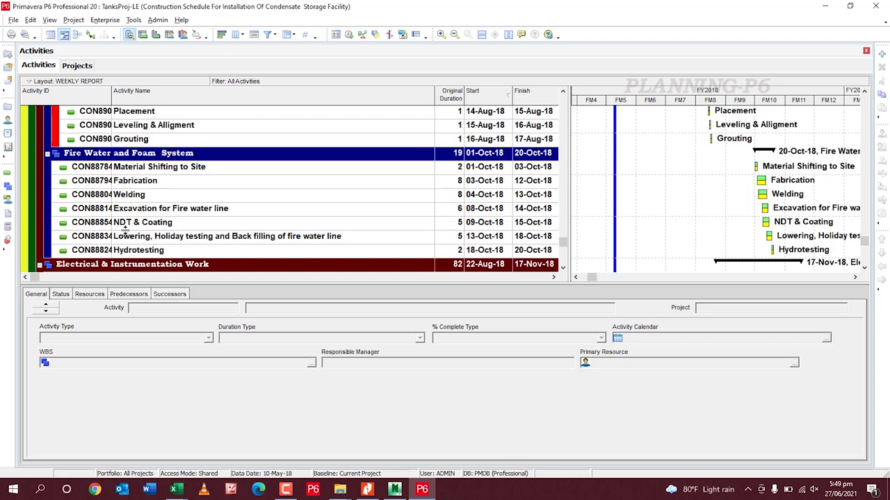
Review the CP System Installation and Earthing Work activities under Electrical & Instrumentation Work
scroll(147, 217, down, 5)
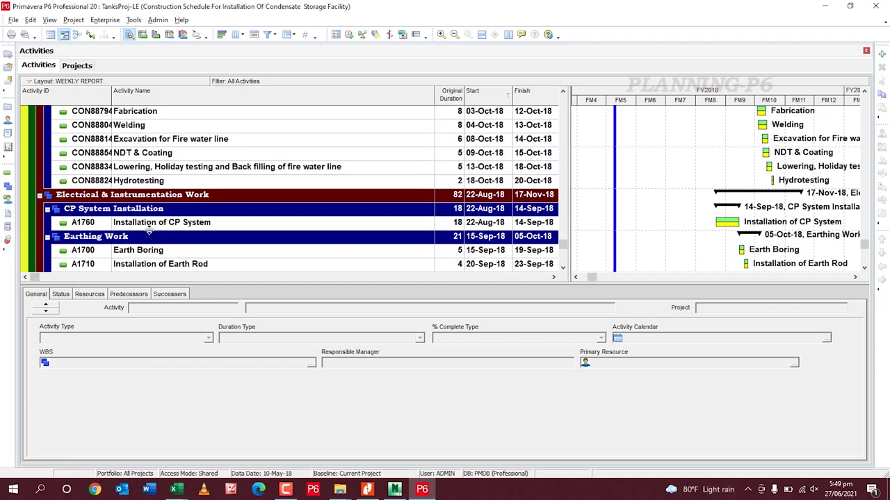
scroll(154, 229, down, 2)
scroll(155, 230, down, 3)
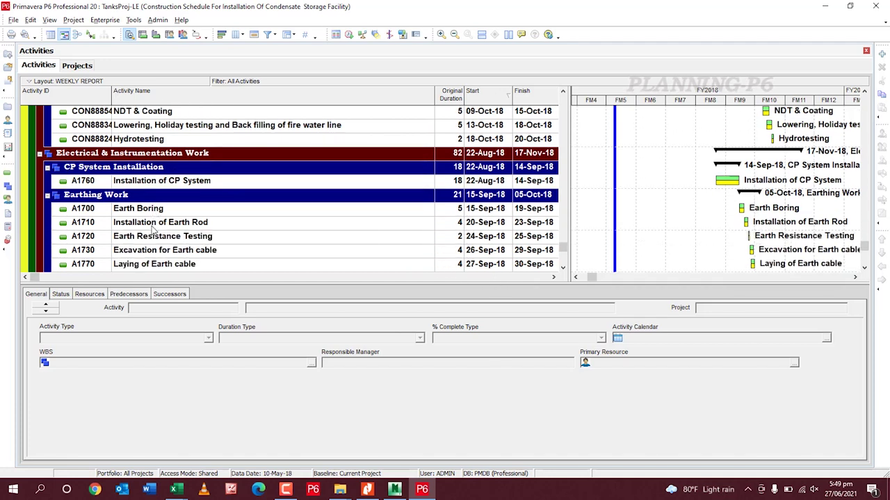
scroll(151, 230, down, 1)
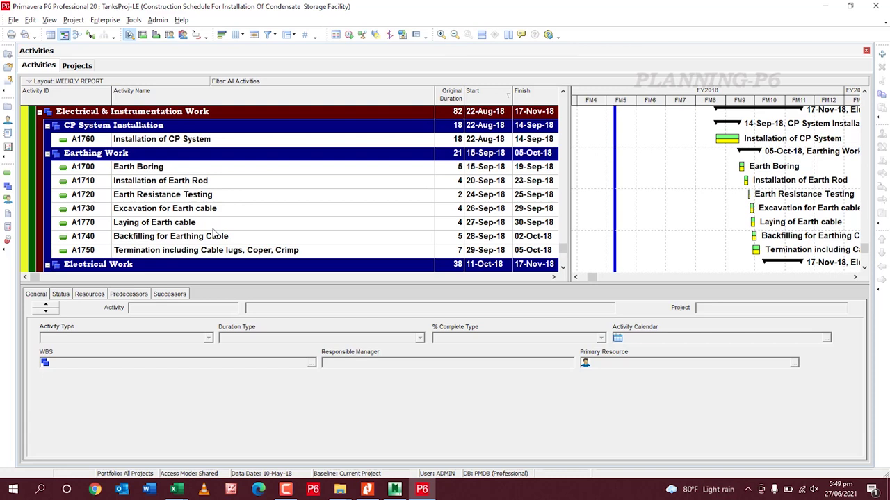
Review the Electrical Work activities from Cable Tray Installation to Loop Testing
scroll(250, 227, down, 3)
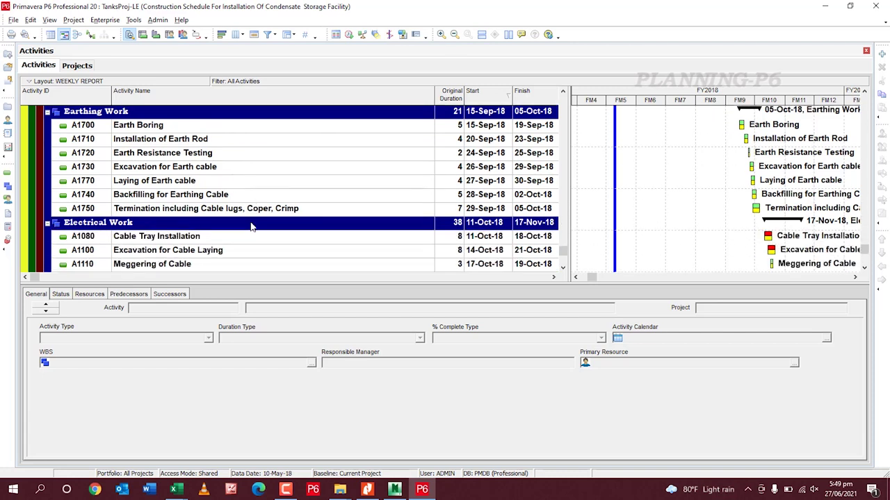
scroll(252, 226, down, 1)
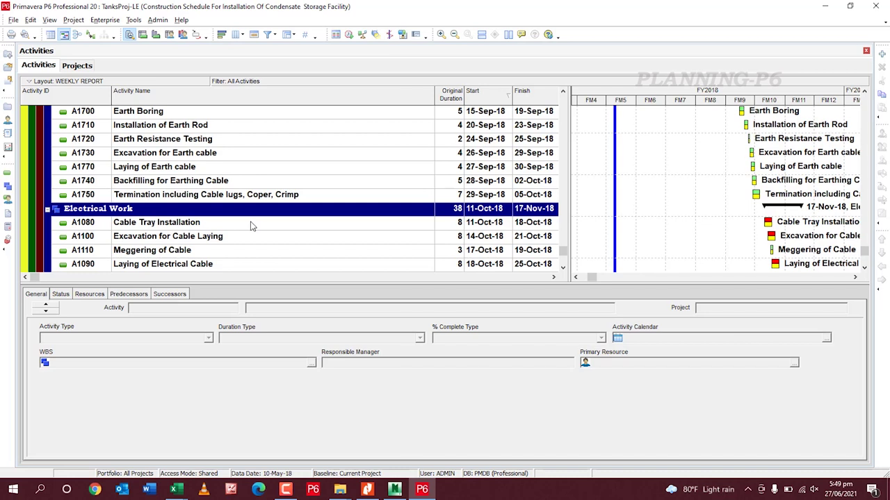
scroll(252, 227, down, 1)
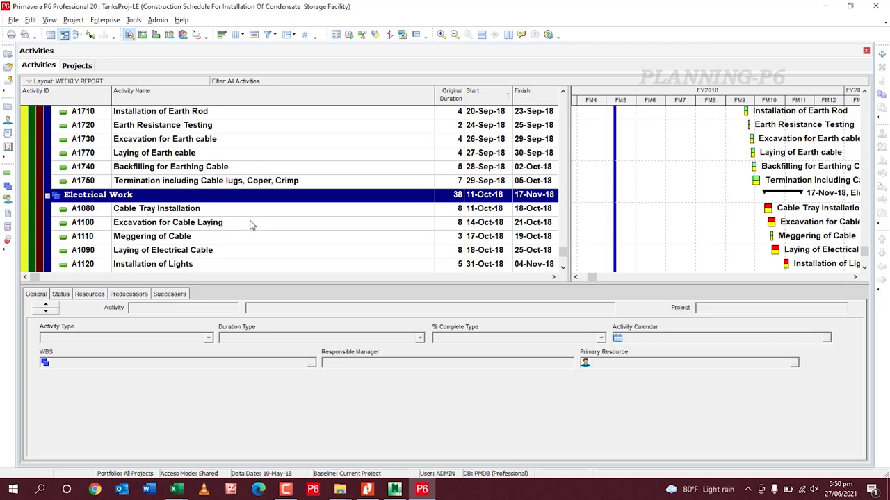
scroll(261, 198, down, 1)
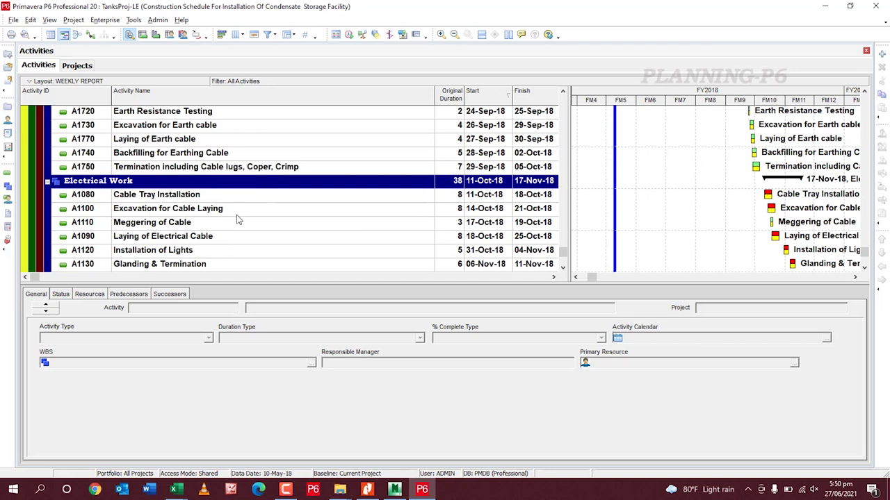
scroll(234, 216, down, 1)
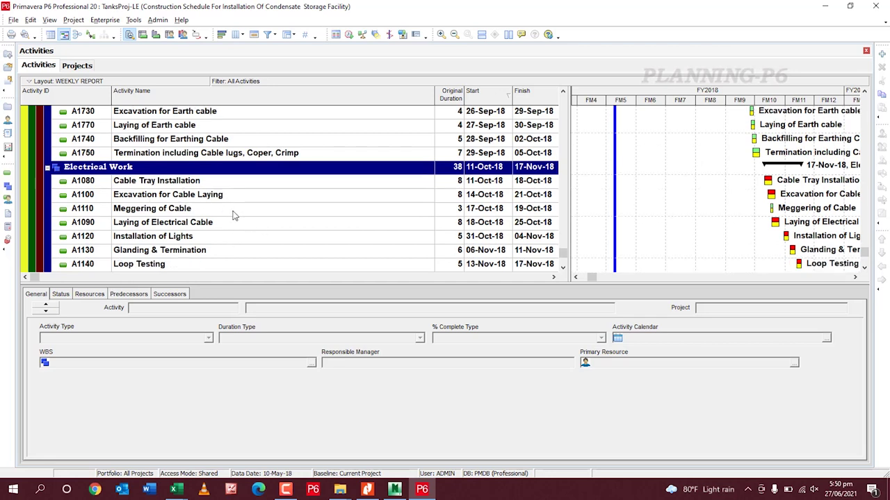
scroll(207, 236, down, 1)
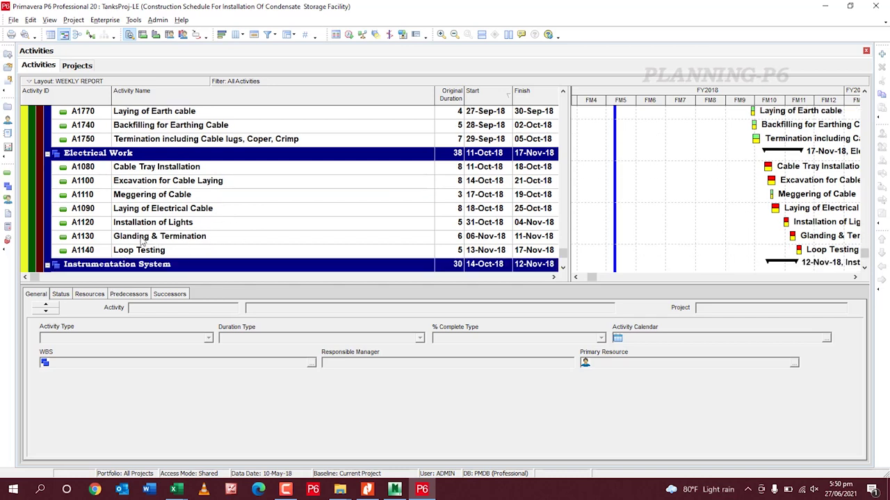
Review the Instrumentation System activities from Excavation for Cable Laying to Installation of Tubing
scroll(143, 237, down, 3)
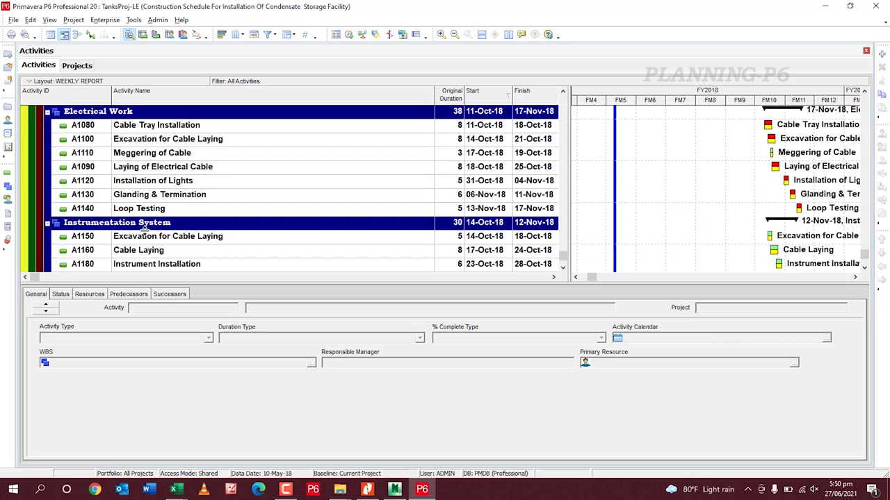
scroll(144, 229, down, 1)
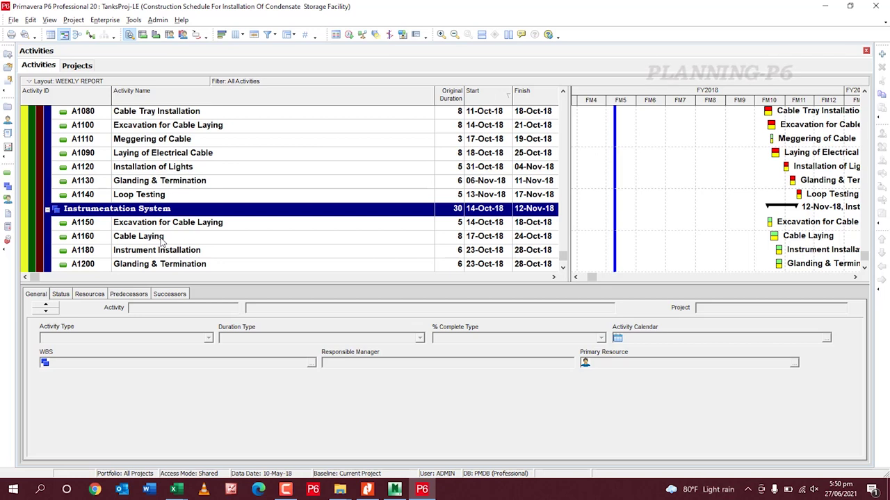
scroll(209, 217, down, 3)
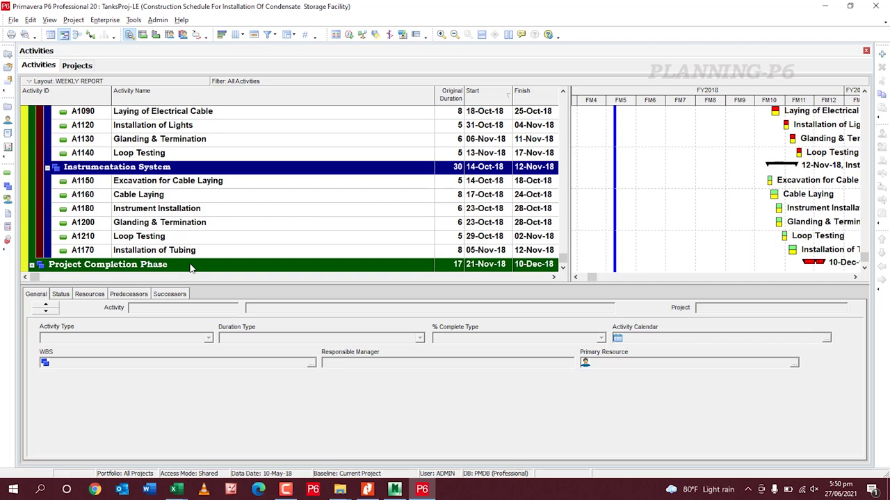
Expand the Project Completion Phase and go through its Punch Listing, Comssioning and Demoblization activities
click(32, 266)
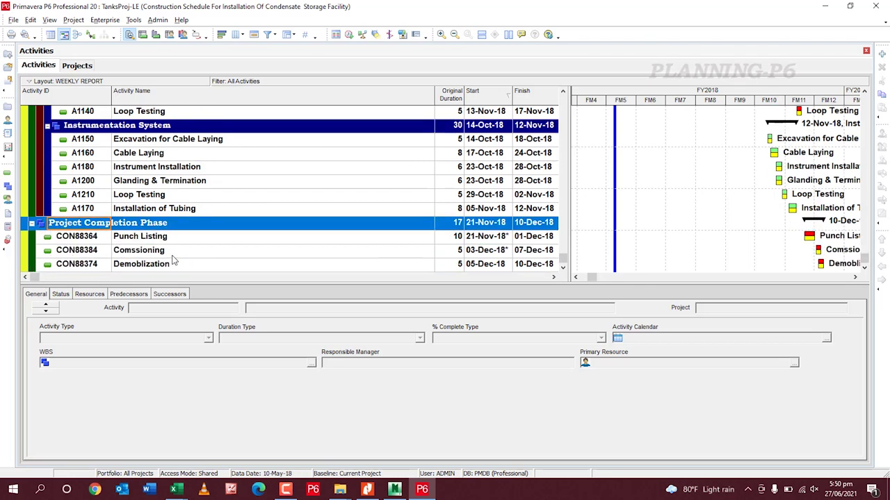
click(193, 244)
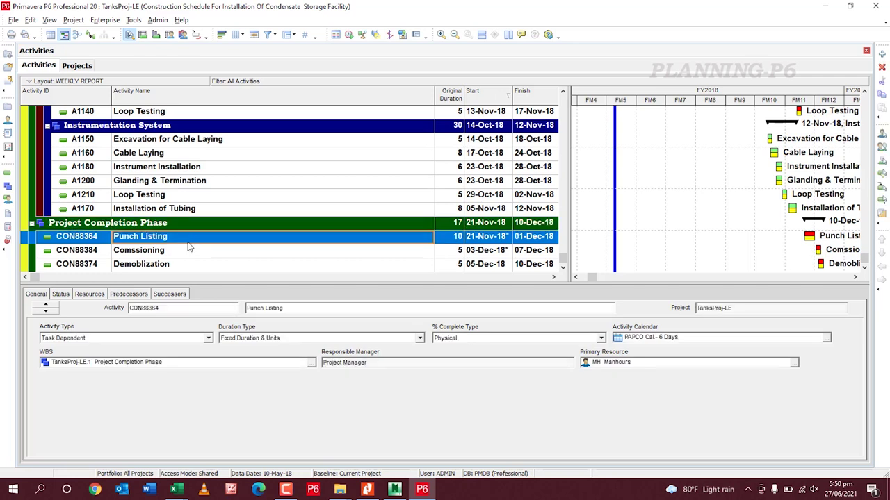
click(188, 256)
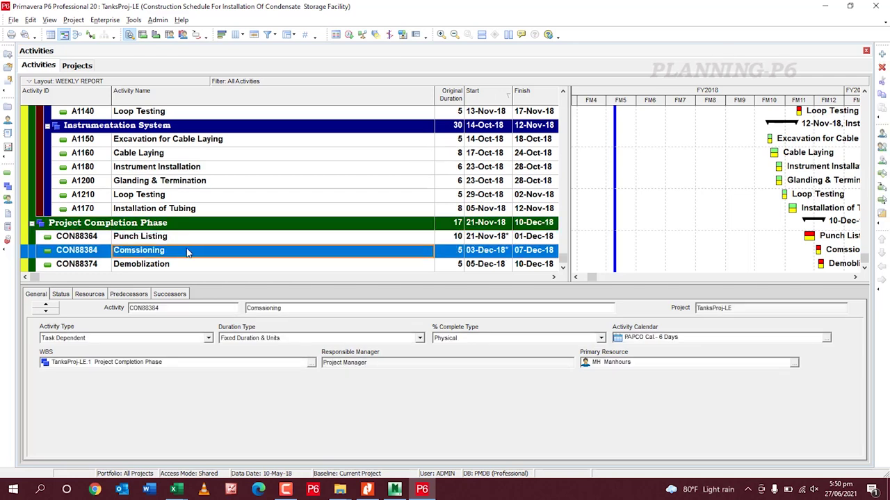
click(187, 263)
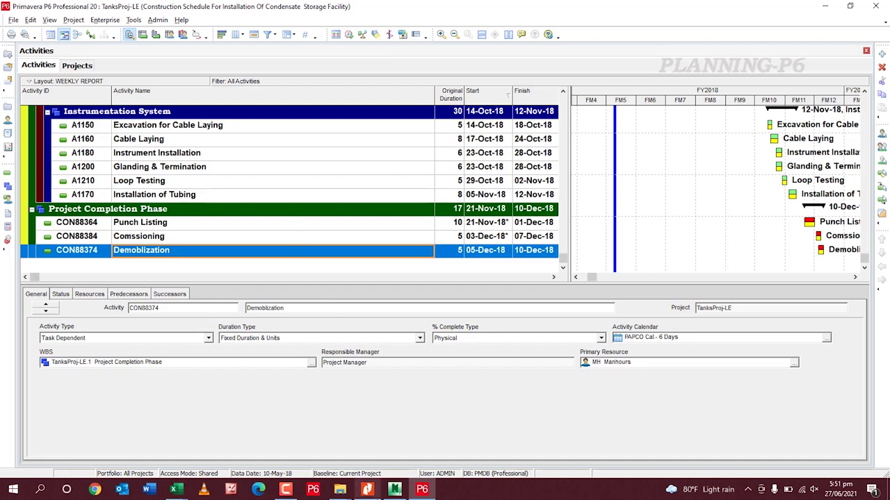
Switch to the Navisworks model and look over the tanks and the pipe run with its crossovers
mouse_move(367, 489)
mouse_move(394, 489)
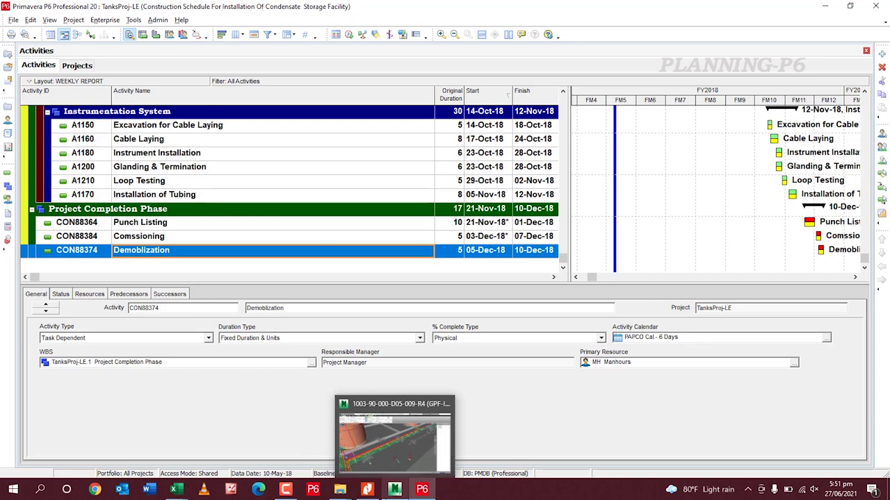
click(394, 491)
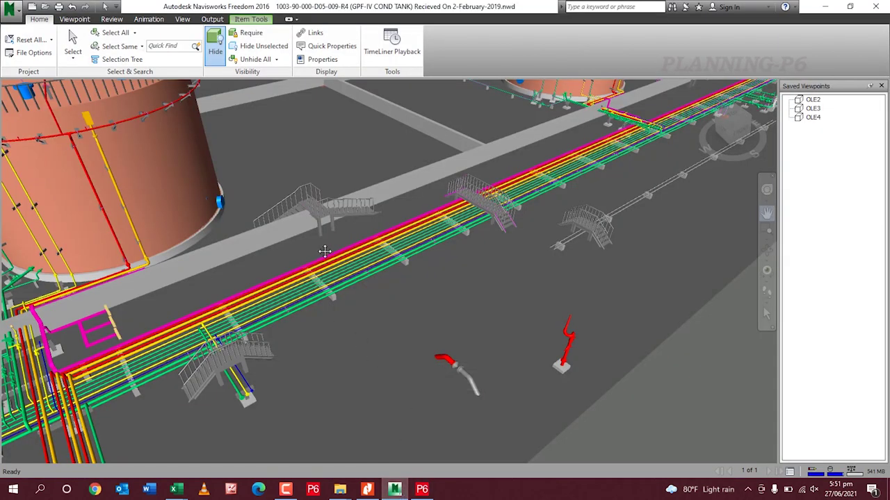
scroll(324, 252, up, 2)
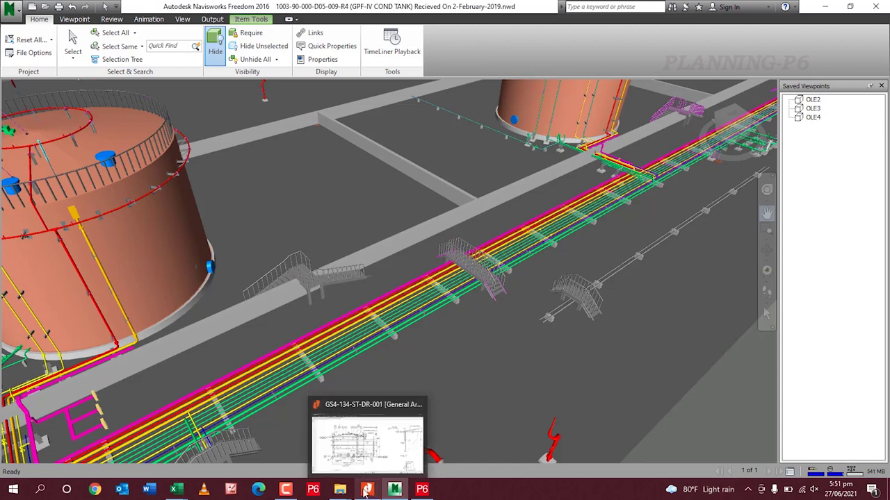
Switch to the Resource Deployment Plan workbook in Excel and examine the direct manpower deployment schedule from Civil Supervisor to the TOTAL row
mouse_move(178, 495)
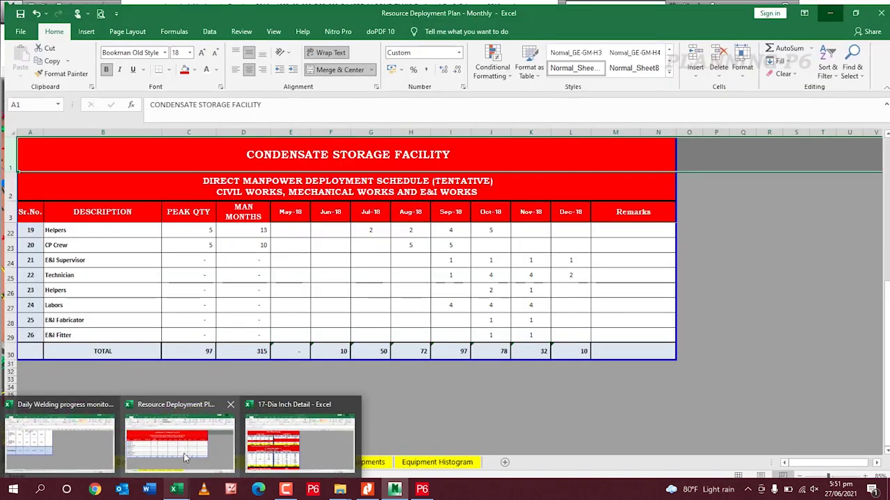
click(184, 453)
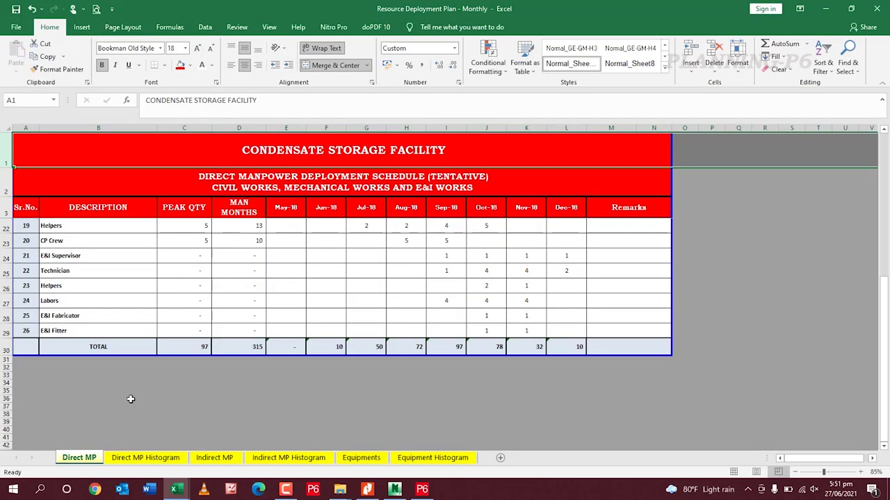
scroll(130, 399, up, 6)
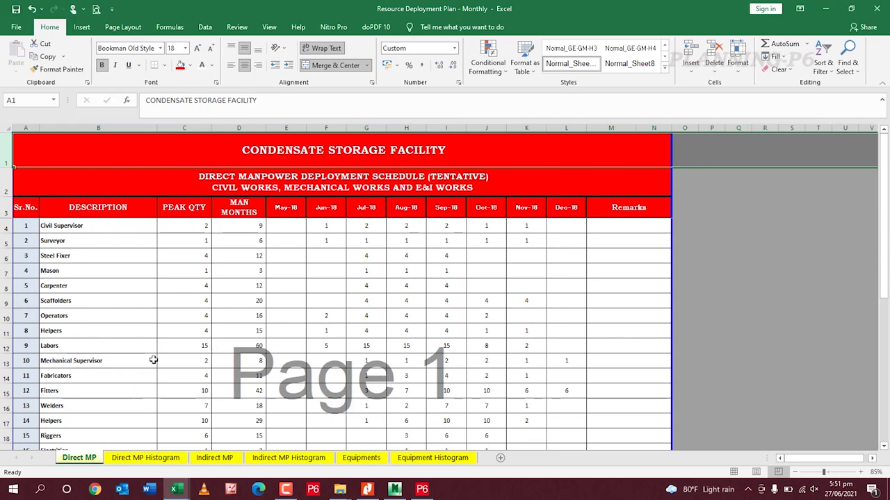
scroll(184, 332, down, 1)
scroll(185, 332, down, 4)
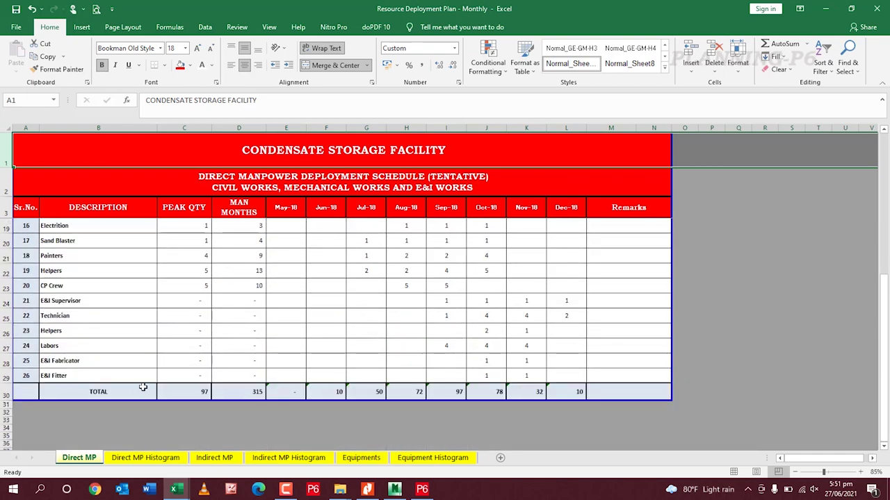
scroll(149, 381, up, 3)
scroll(149, 381, up, 2)
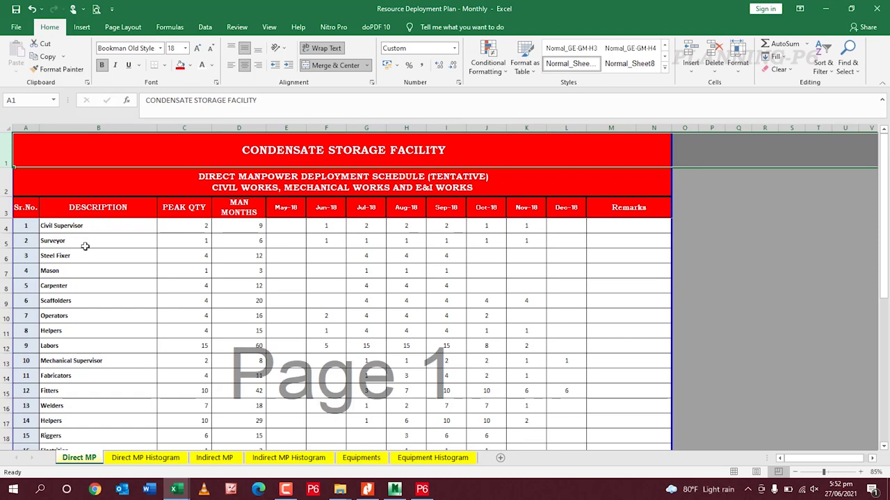
scroll(79, 278, down, 1)
scroll(76, 291, down, 4)
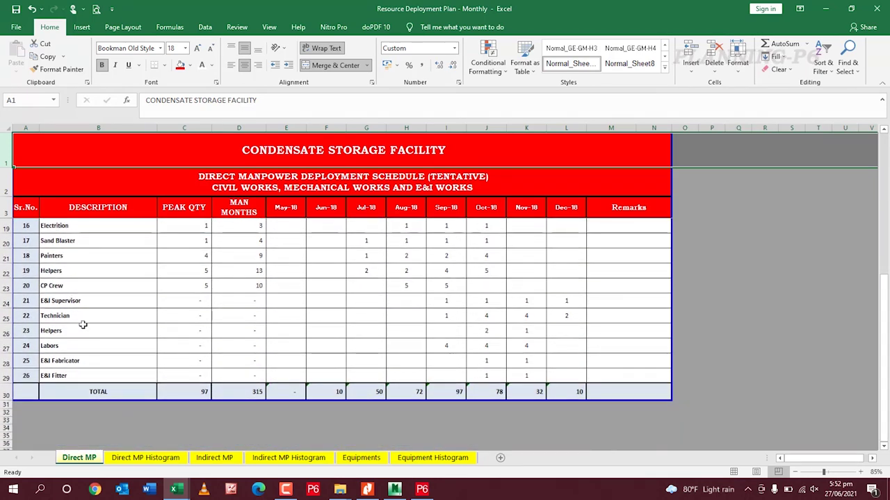
scroll(83, 325, up, 5)
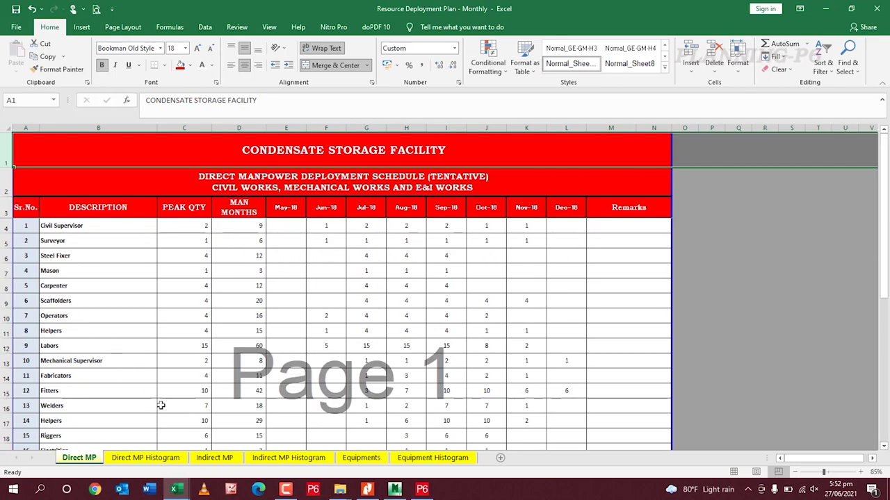
Open the Direct MP Histogram sheet and examine the monthly manpower bars and progress percentage curve
click(151, 455)
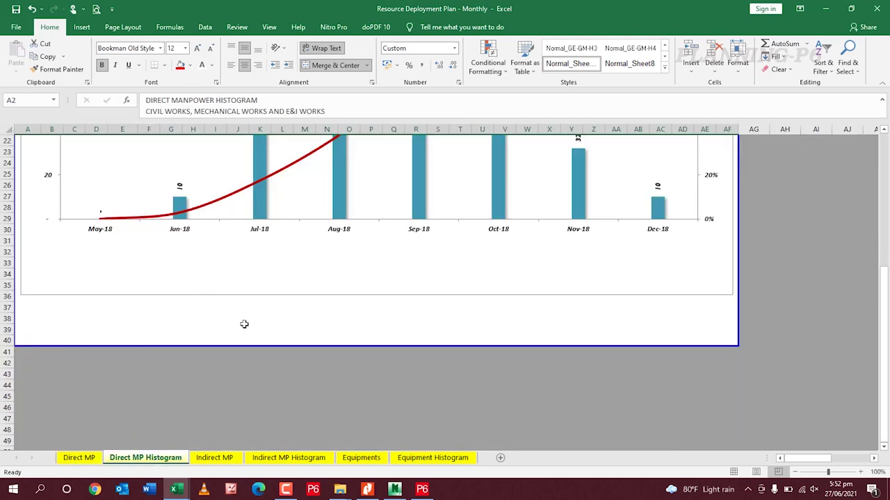
ctrl+scroll(244, 327, up, 1)
scroll(244, 330, up, 3)
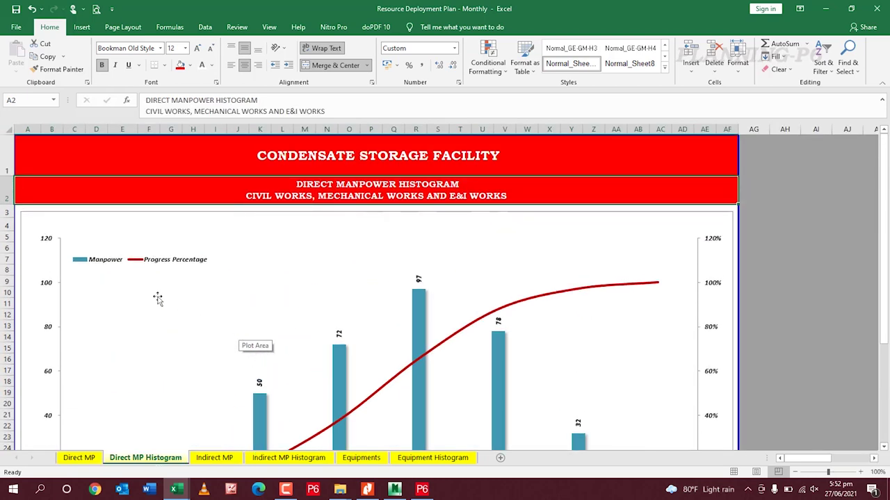
scroll(333, 339, down, 5)
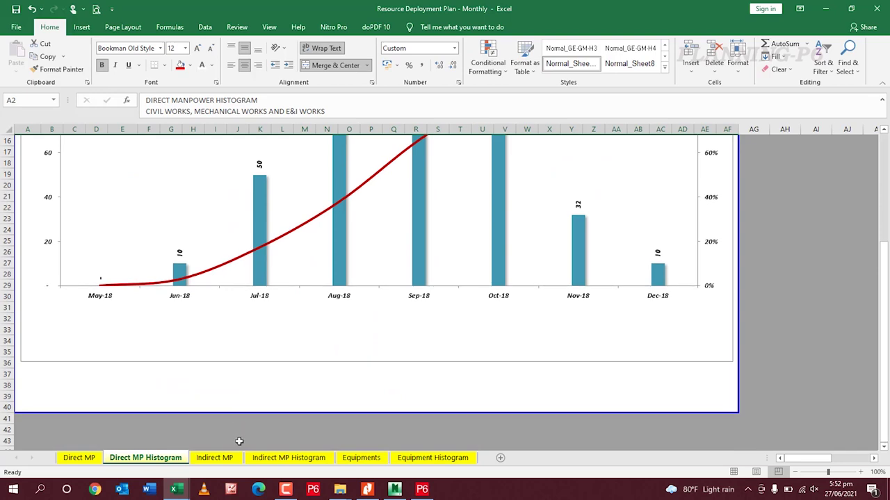
Open the Indirect MP sheet and review the indirect manpower deployment schedule down to the TOTAL row
click(226, 459)
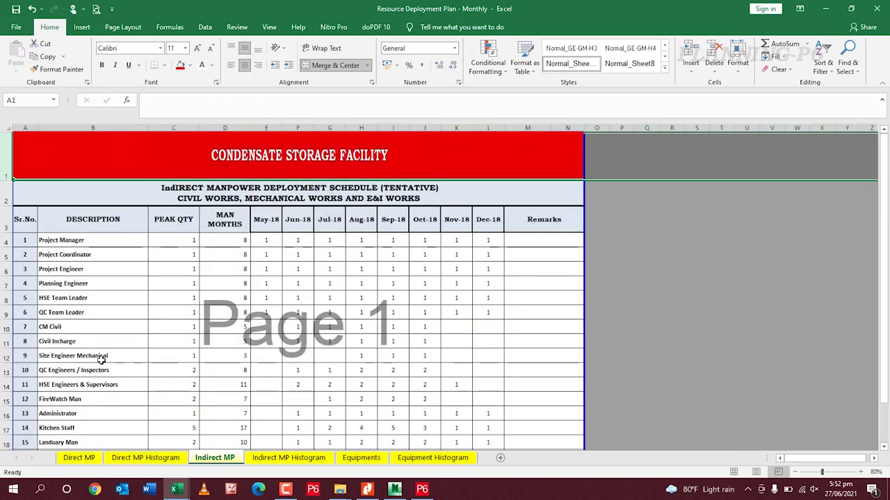
scroll(101, 354, down, 3)
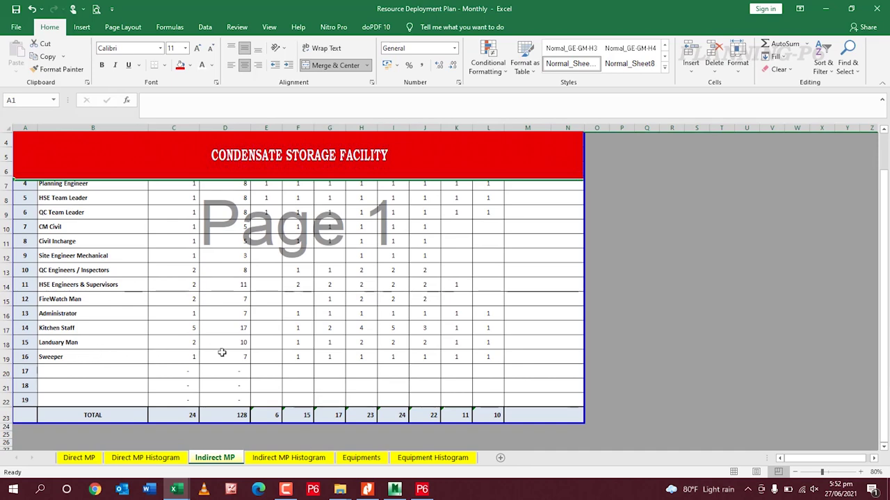
scroll(257, 361, up, 3)
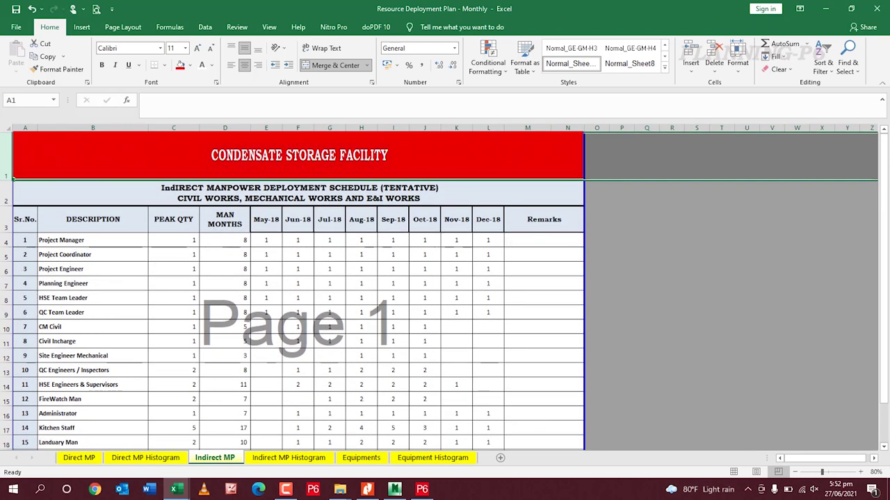
Open the Indirect MP Histogram sheet and examine its monthly manpower bars and progress curve
click(270, 460)
ctrl+scroll(287, 356, up, 2)
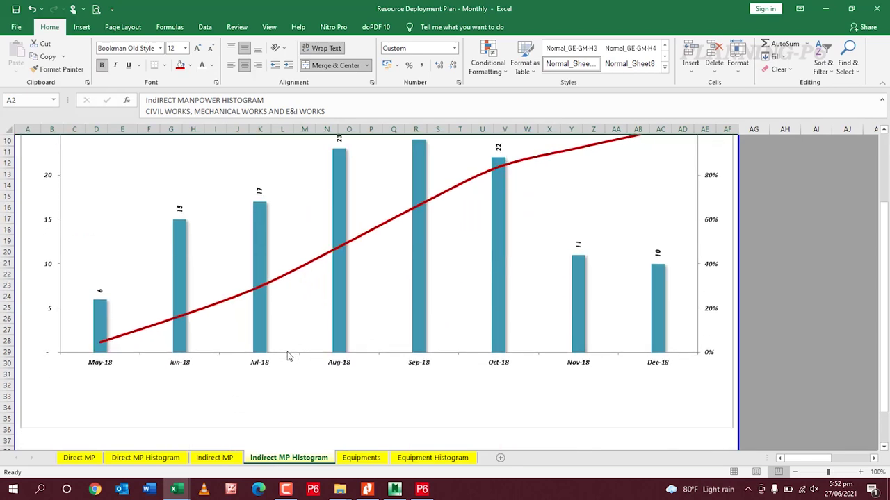
scroll(292, 354, up, 3)
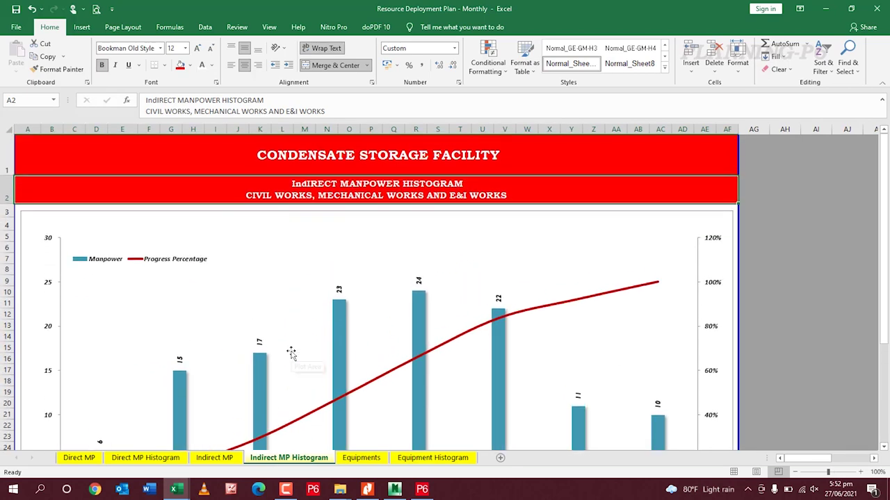
Open the Equipments sheet and review the equipment deployment schedule from Excavator down to the TOTAL row
click(359, 458)
scroll(239, 281, down, 3)
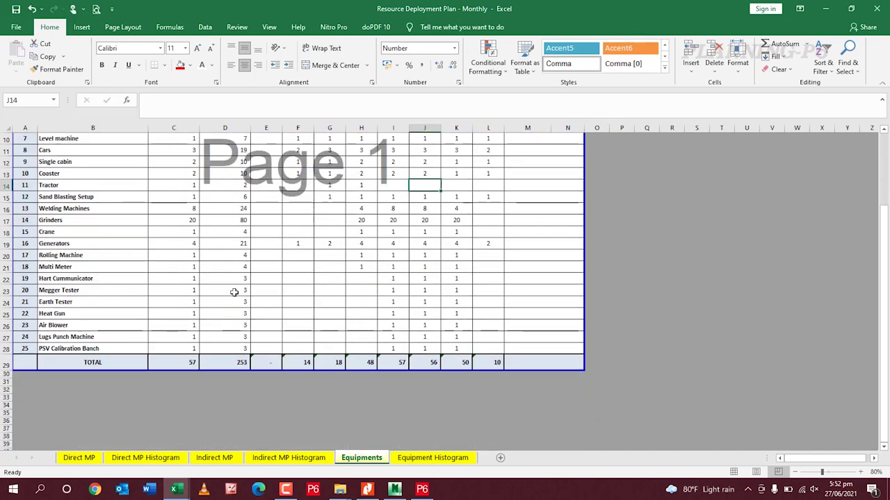
scroll(239, 292, up, 3)
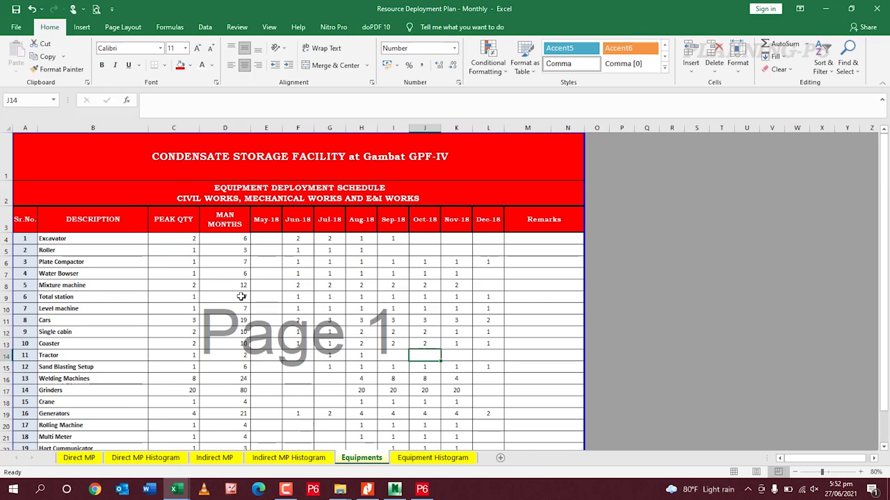
Open the Equipment Histogram sheet and examine its monthly bars from May-18 to Dec-18 and the progress percentage curve
click(402, 457)
mouse_move(329, 325)
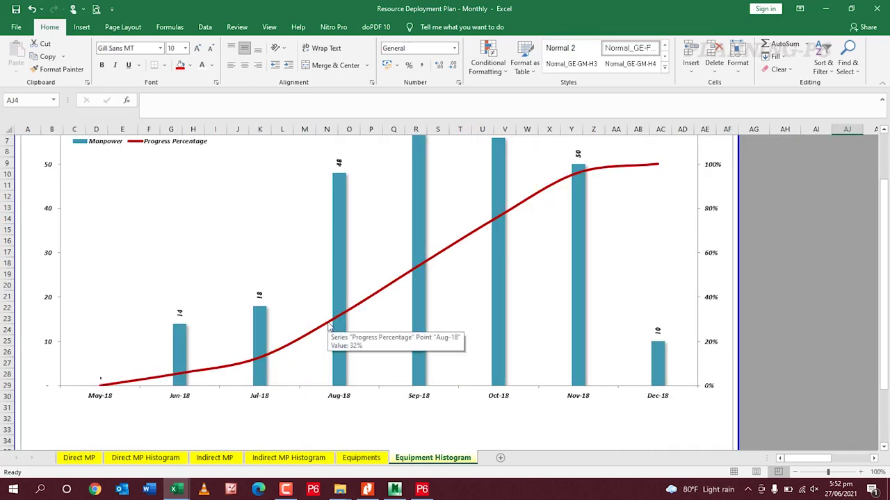
scroll(330, 325, up, 2)
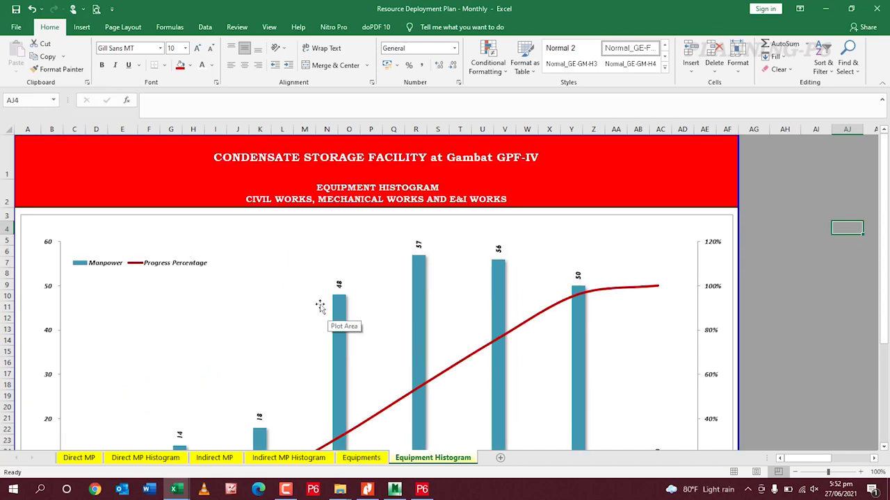
scroll(320, 306, down, 1)
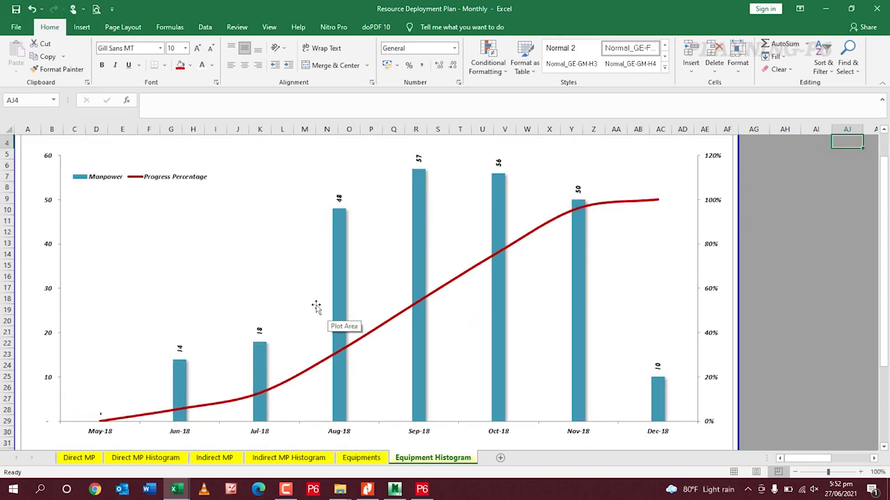
Switch to the 17-Dia Inch Detail workbook and examine the Fire Water Piping large bore rows for pipe diameters 10, 8, 6 and 4
click(825, 9)
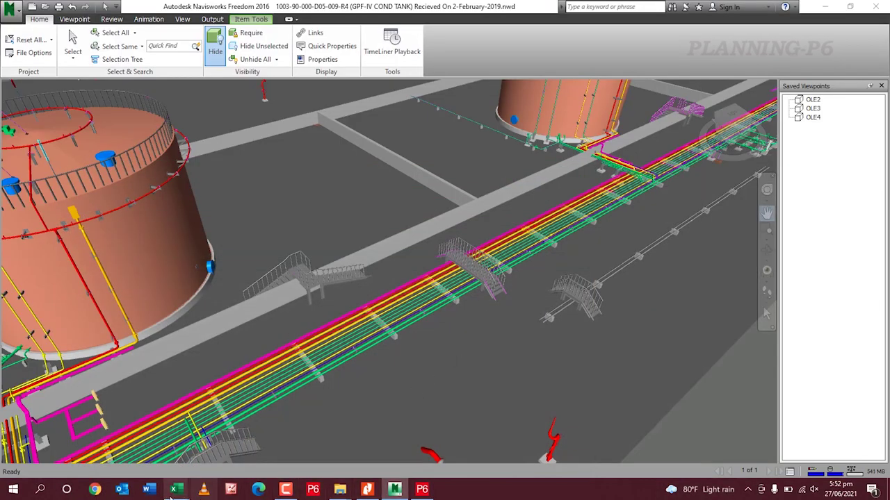
mouse_move(175, 492)
click(299, 445)
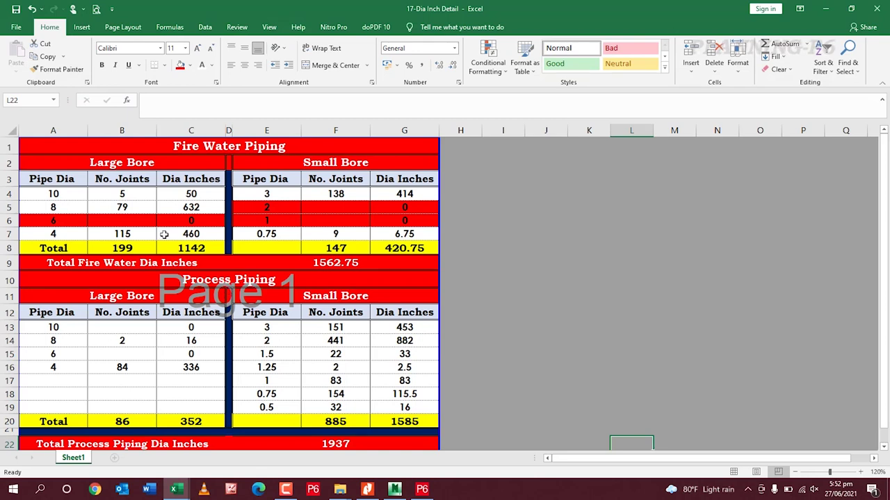
click(75, 193)
click(67, 207)
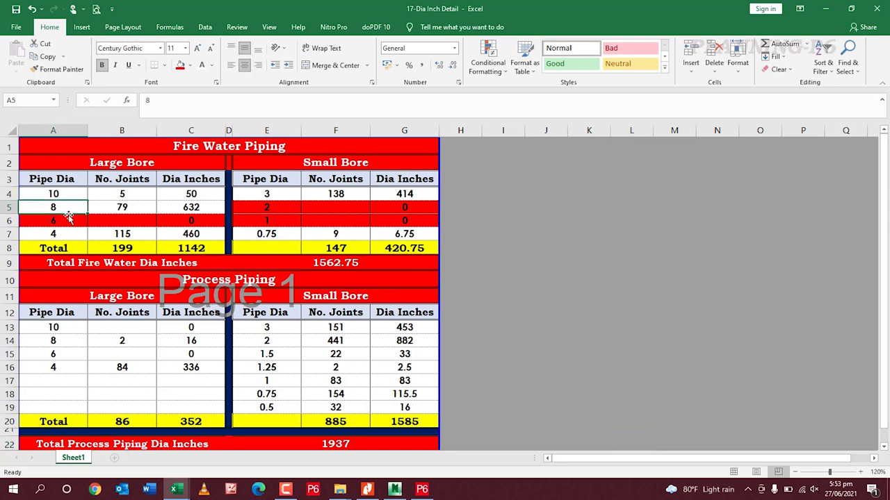
click(66, 220)
click(67, 233)
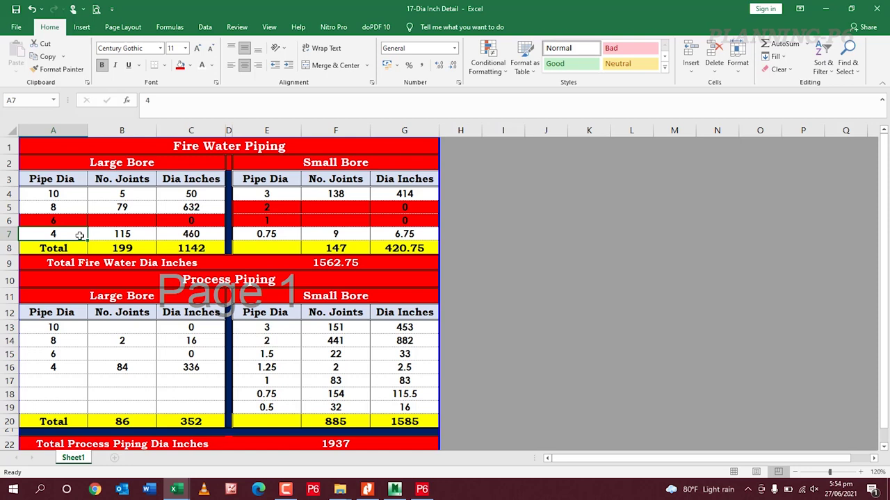
Examine the 0.75 small bore row of Fire Water Piping and the Process Piping table down to its total dia inches
click(271, 235)
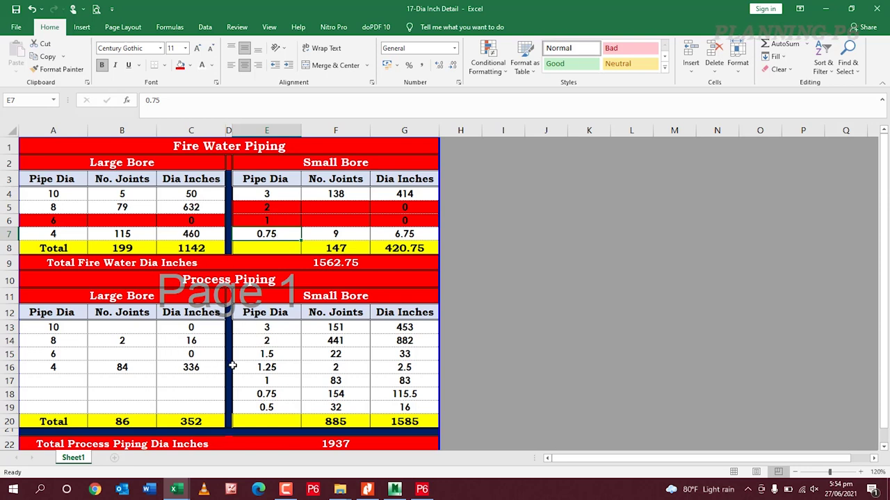
scroll(257, 274, down, 1)
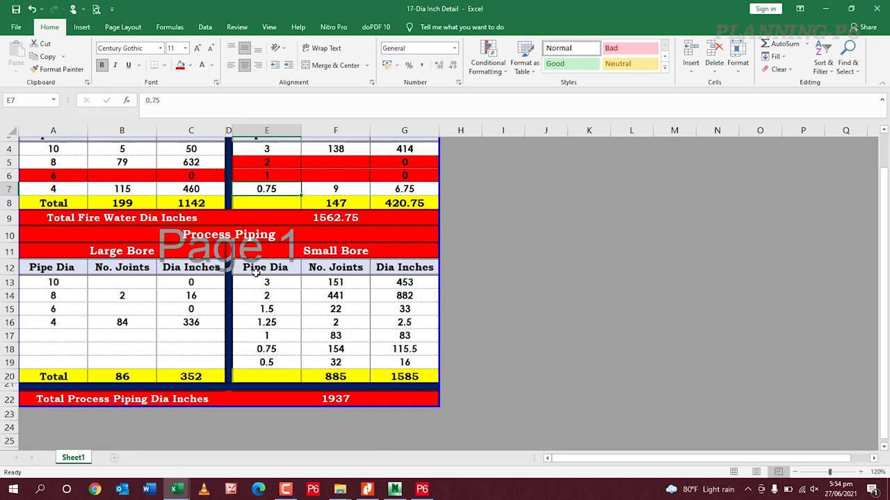
scroll(315, 340, up, 1)
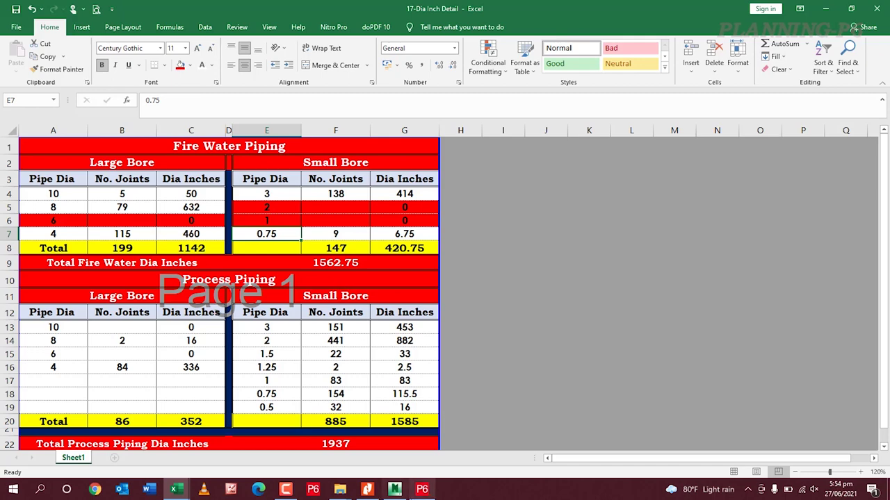
Switch to Primavera P6 and review the activities backwards from Electrical & Instrumentation Work through mechanical and civil works to the engineering drawings
click(422, 489)
scroll(249, 171, up, 2)
scroll(254, 167, up, 15)
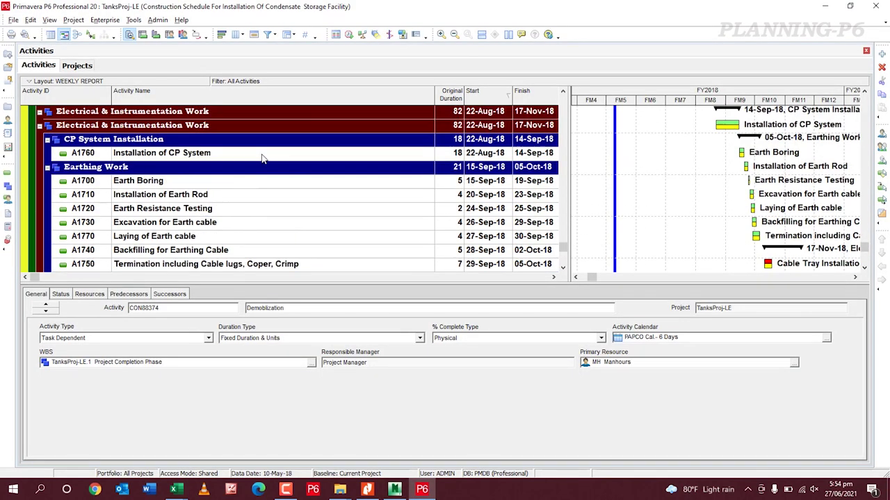
scroll(257, 160, up, 15)
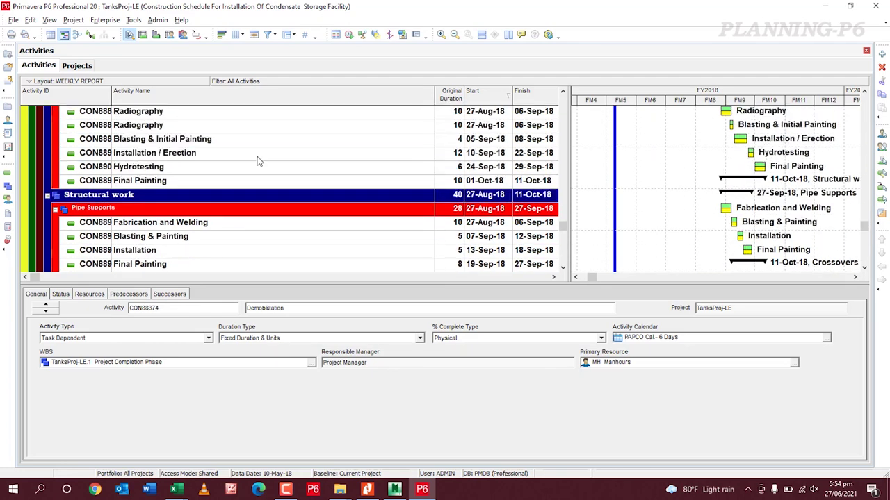
scroll(258, 150, up, 15)
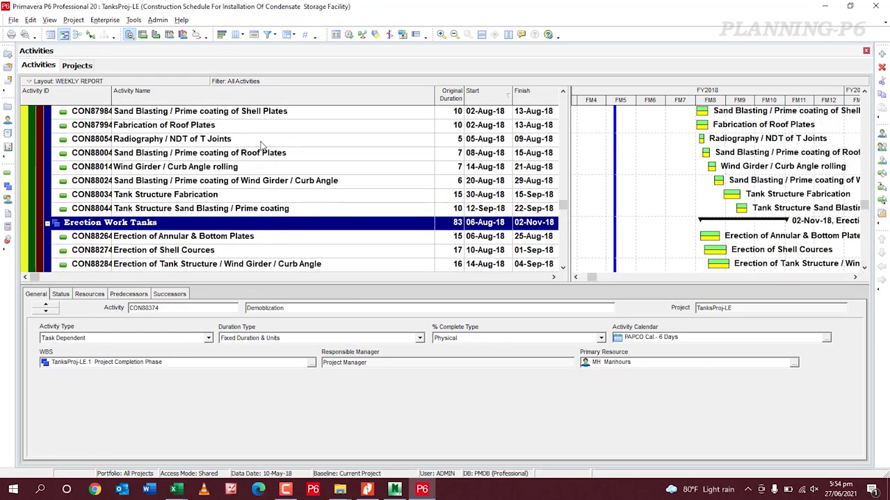
scroll(257, 149, up, 15)
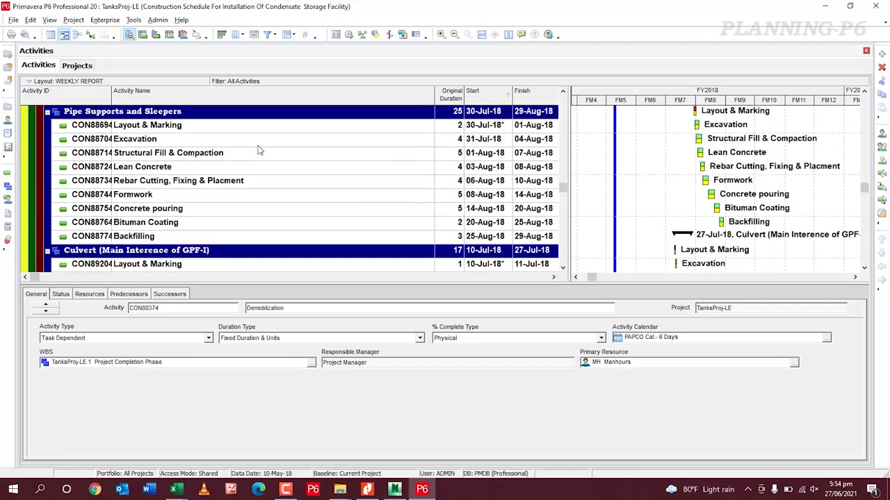
scroll(257, 153, up, 15)
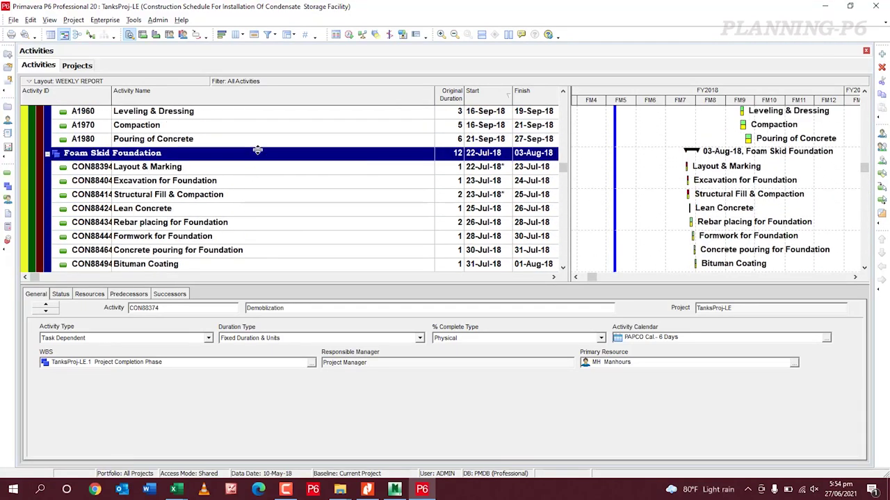
scroll(257, 157, up, 15)
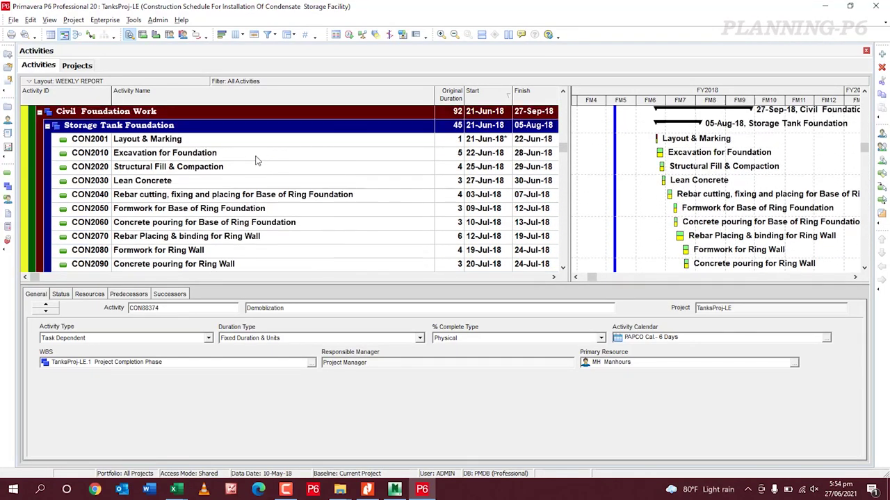
scroll(255, 156, up, 15)
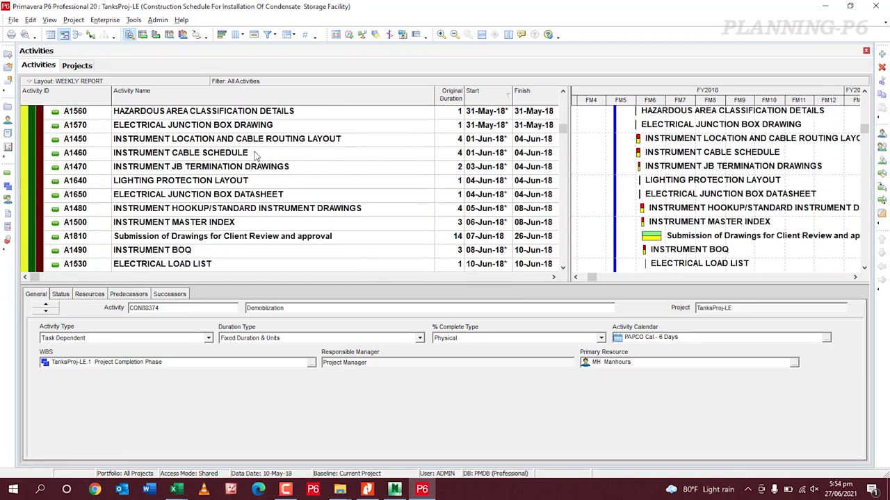
scroll(255, 154, up, 15)
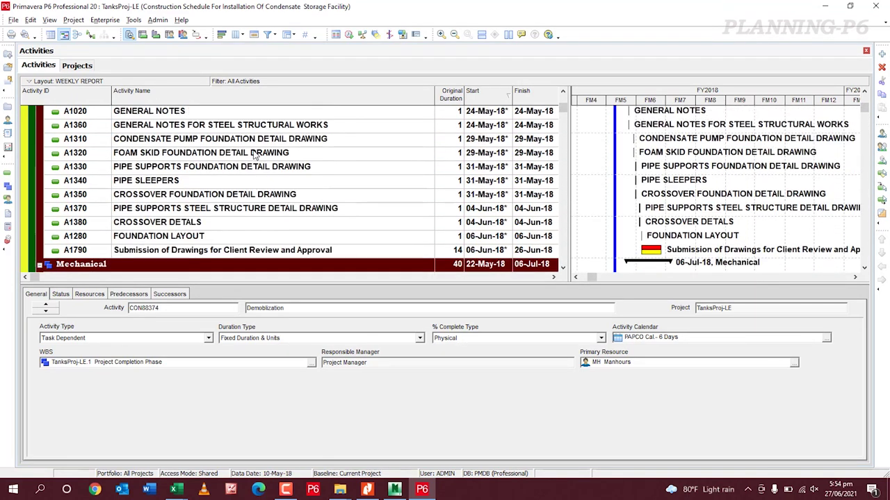